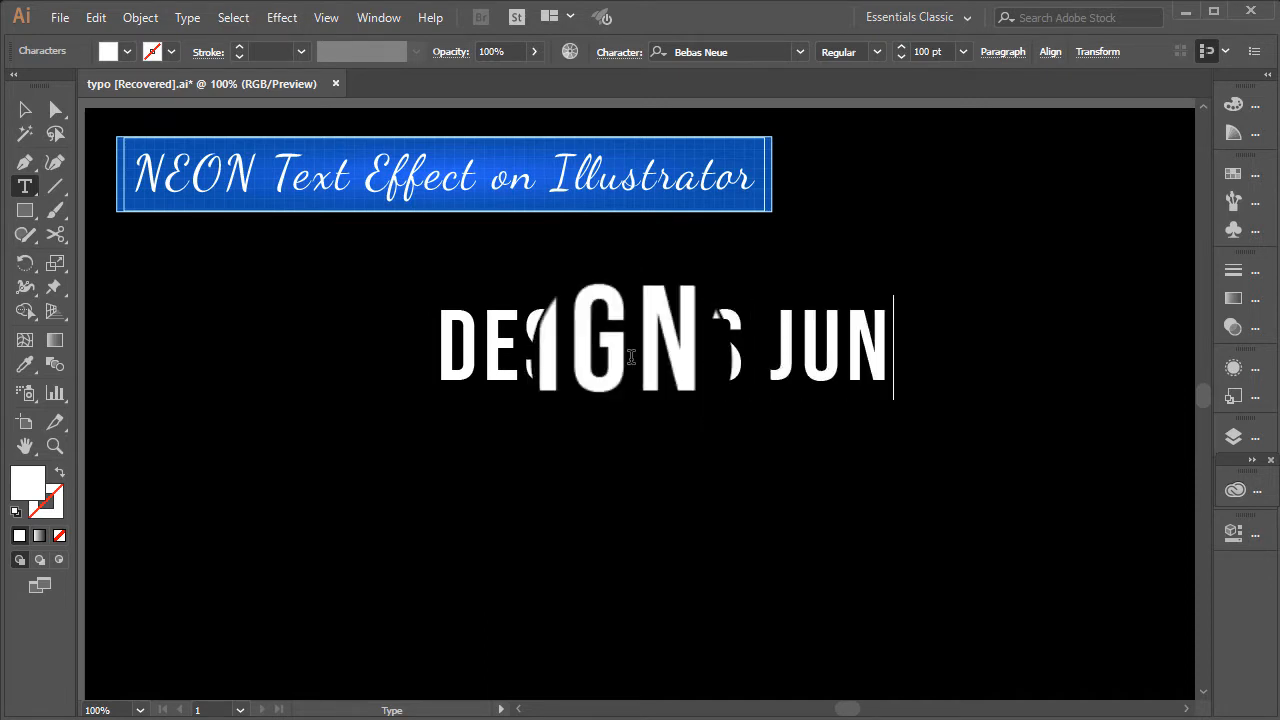
Step: Move the DESIGN'S JUNK text to beneath the title banner and choose the Bebas Neue font for it
click(25, 110)
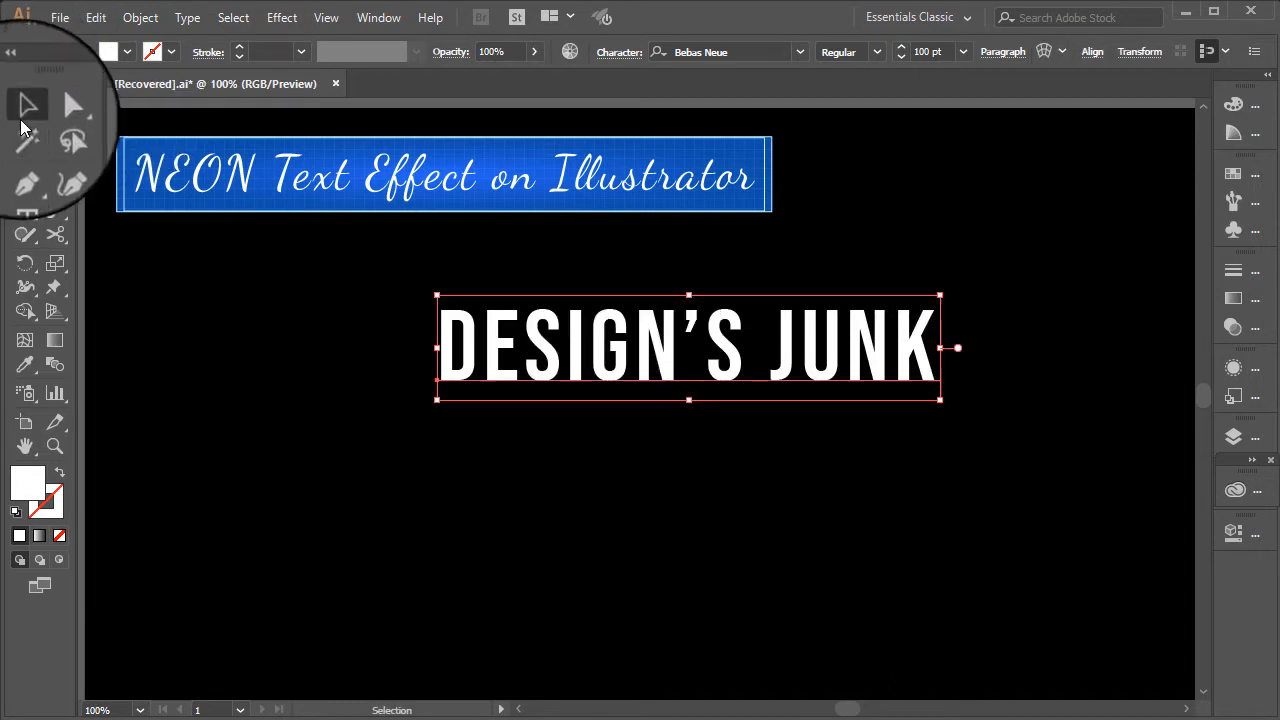
drag(680, 372, 413, 358)
click(750, 51)
click(756, 51)
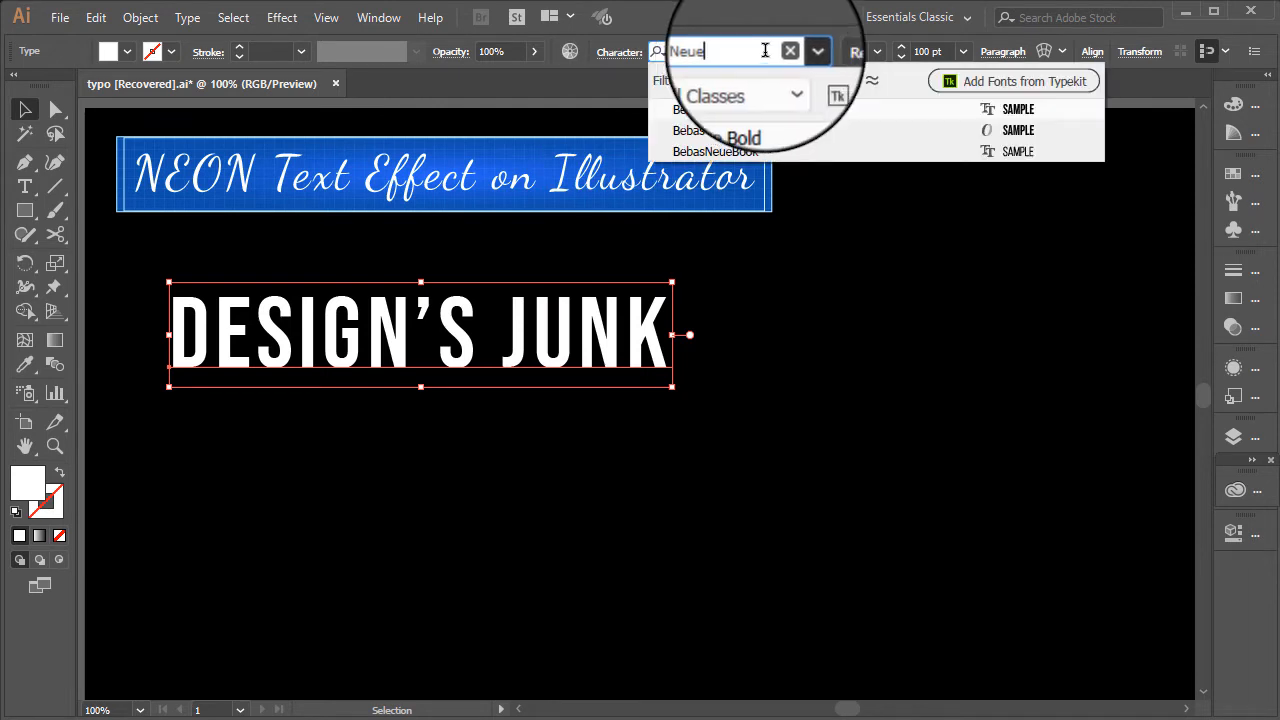
click(770, 130)
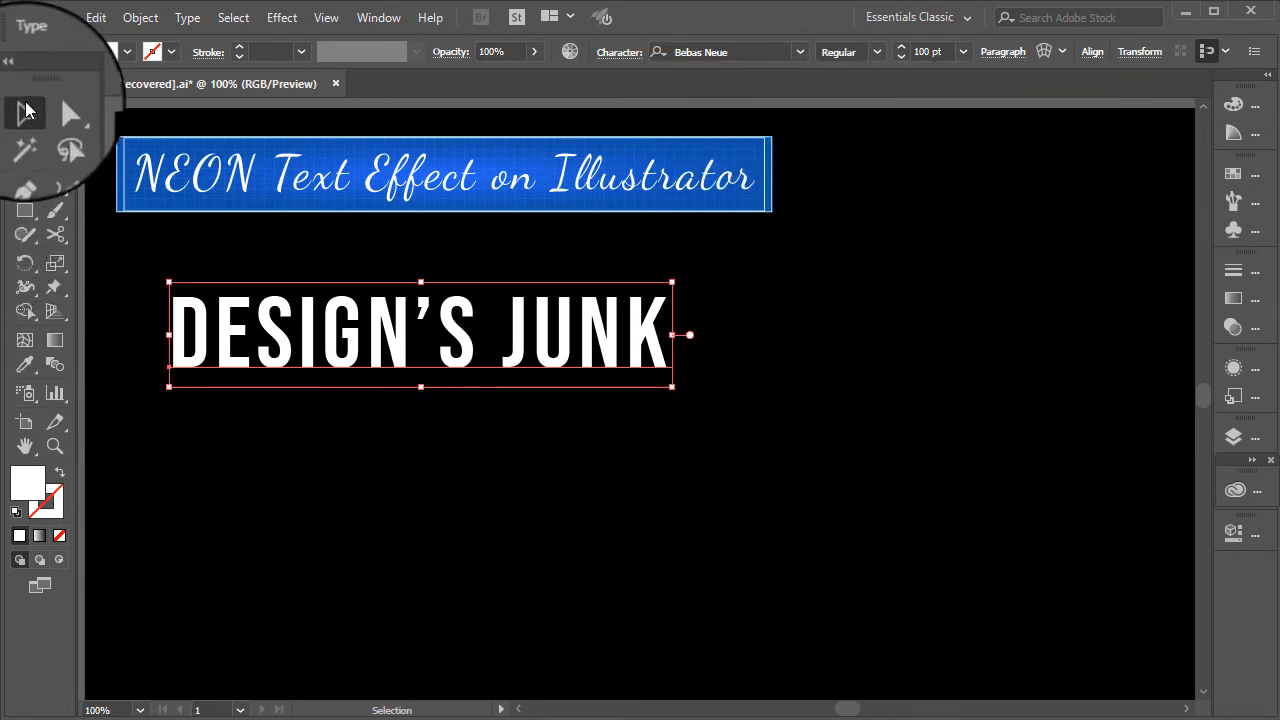
Step: Select all of the DESIGN'S JUNK text and set its tracking to 50
click(284, 488)
click(343, 364)
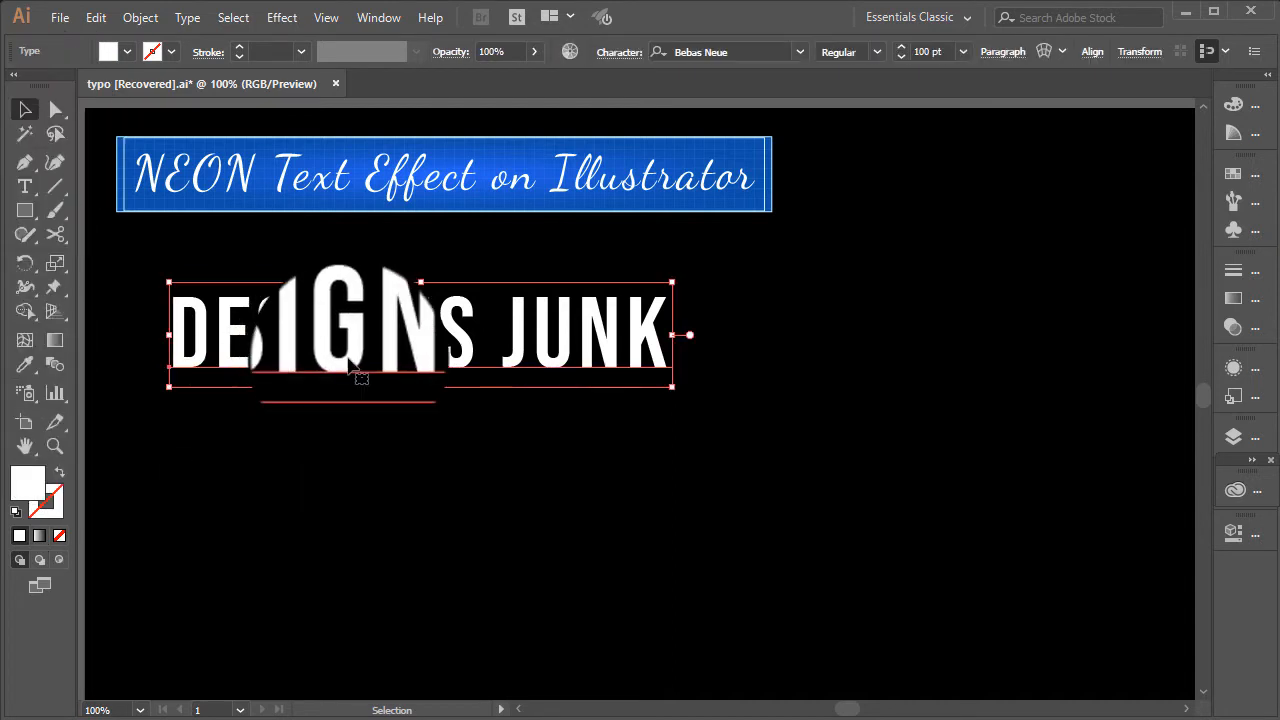
double_click(343, 364)
key(ctrl+a)
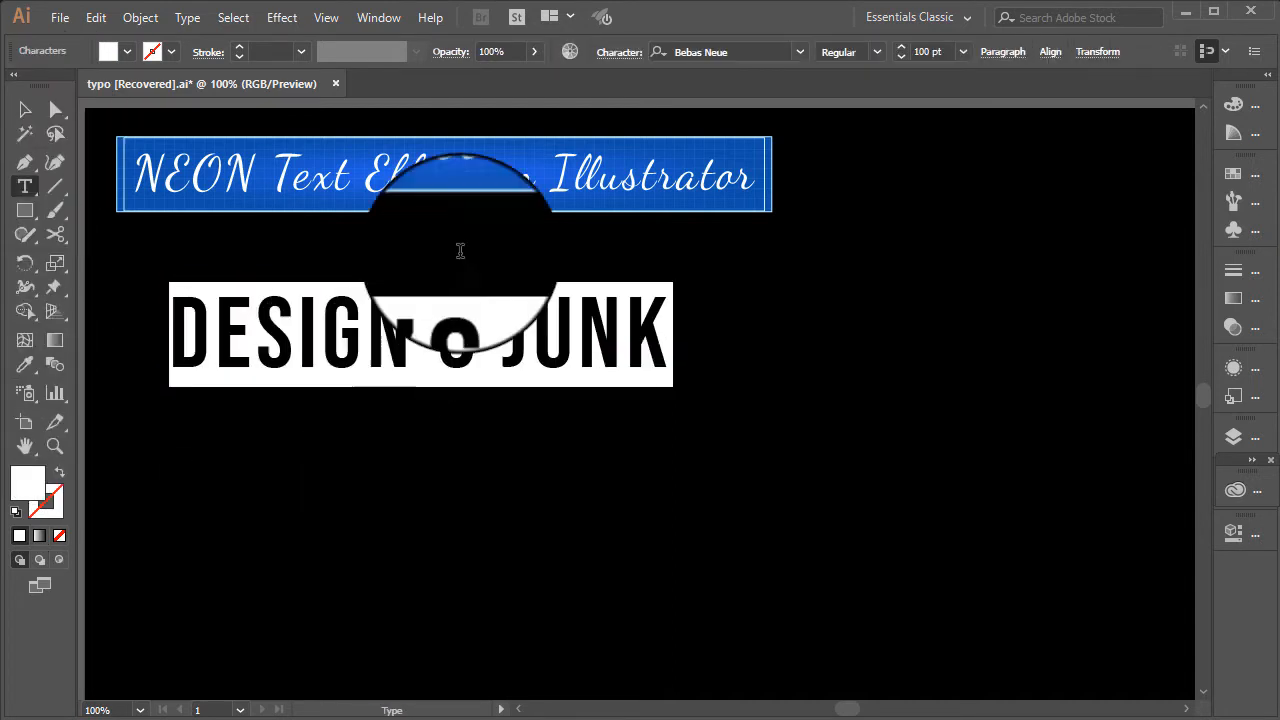
click(619, 52)
click(626, 176)
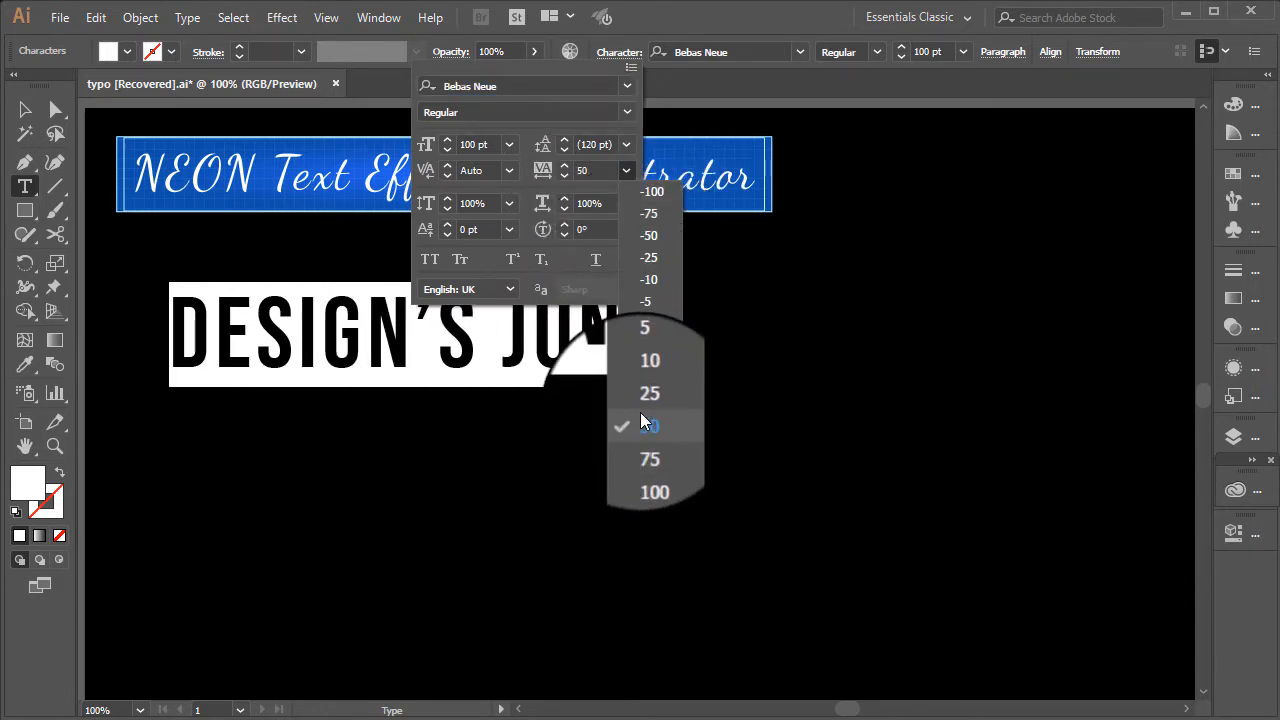
click(646, 420)
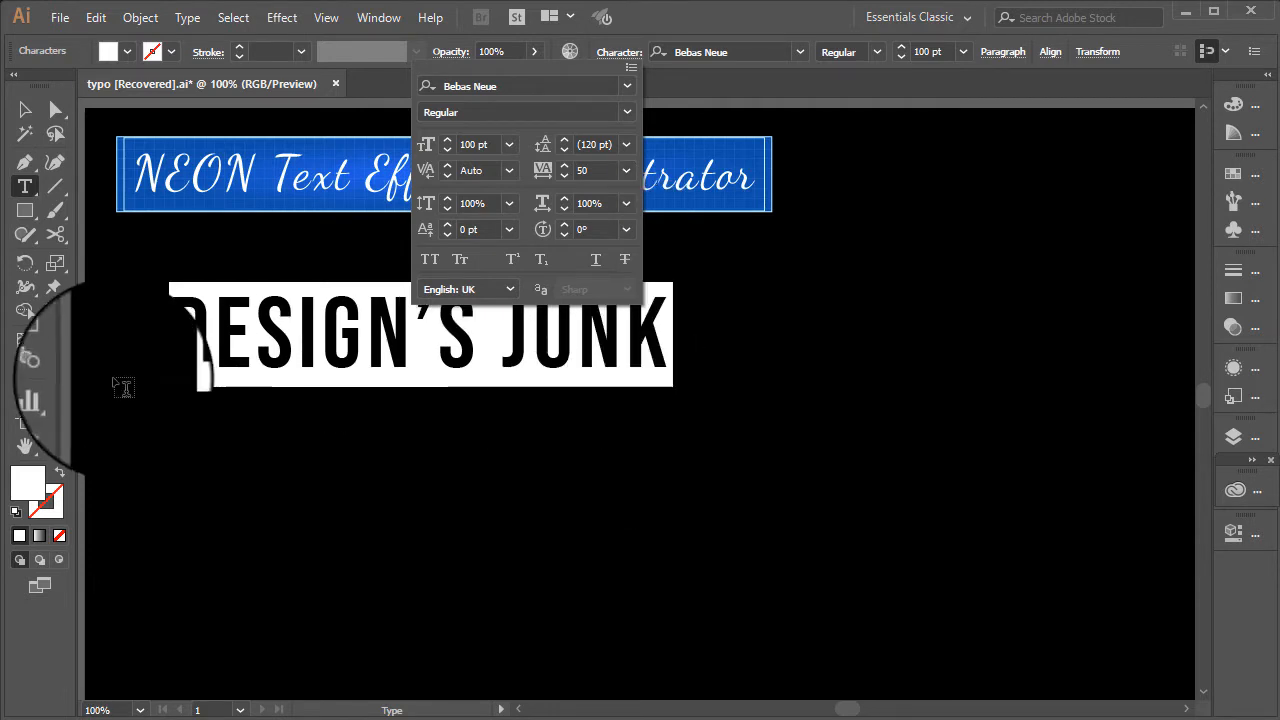
click(688, 79)
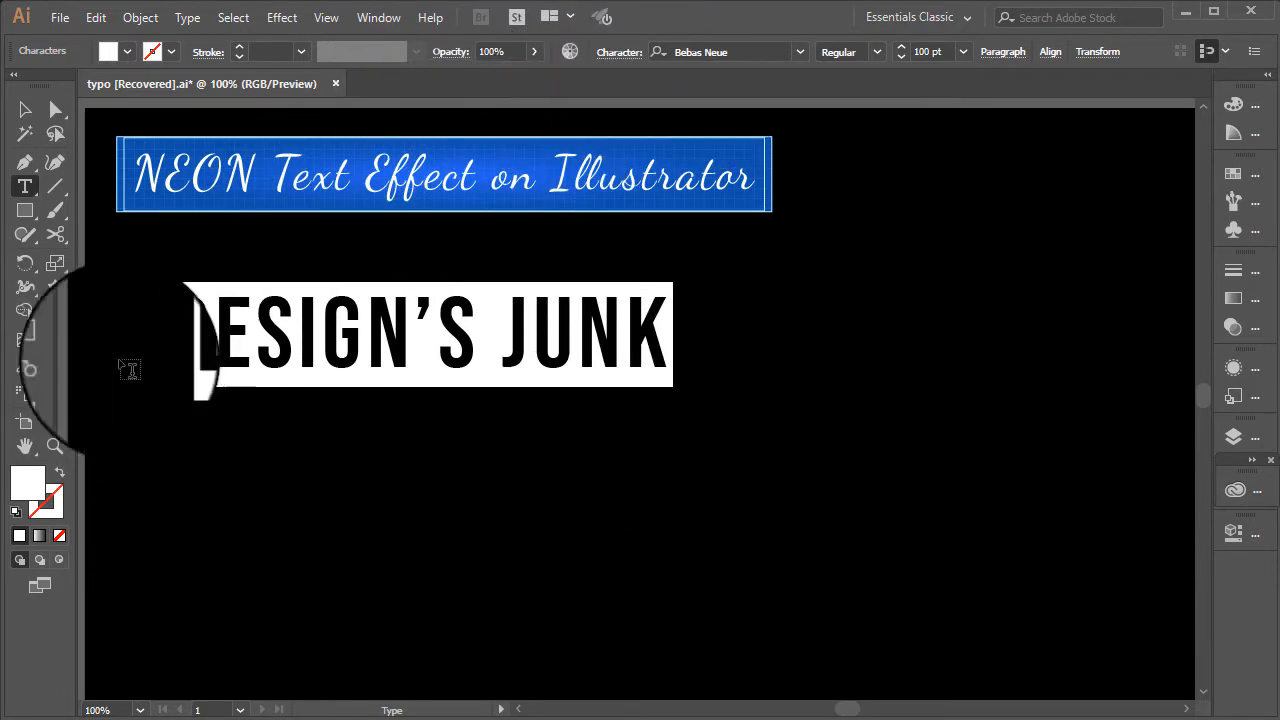
Step: Change the fill of the whole DESIGN'S JUNK text to light blue
triple_click(237, 316)
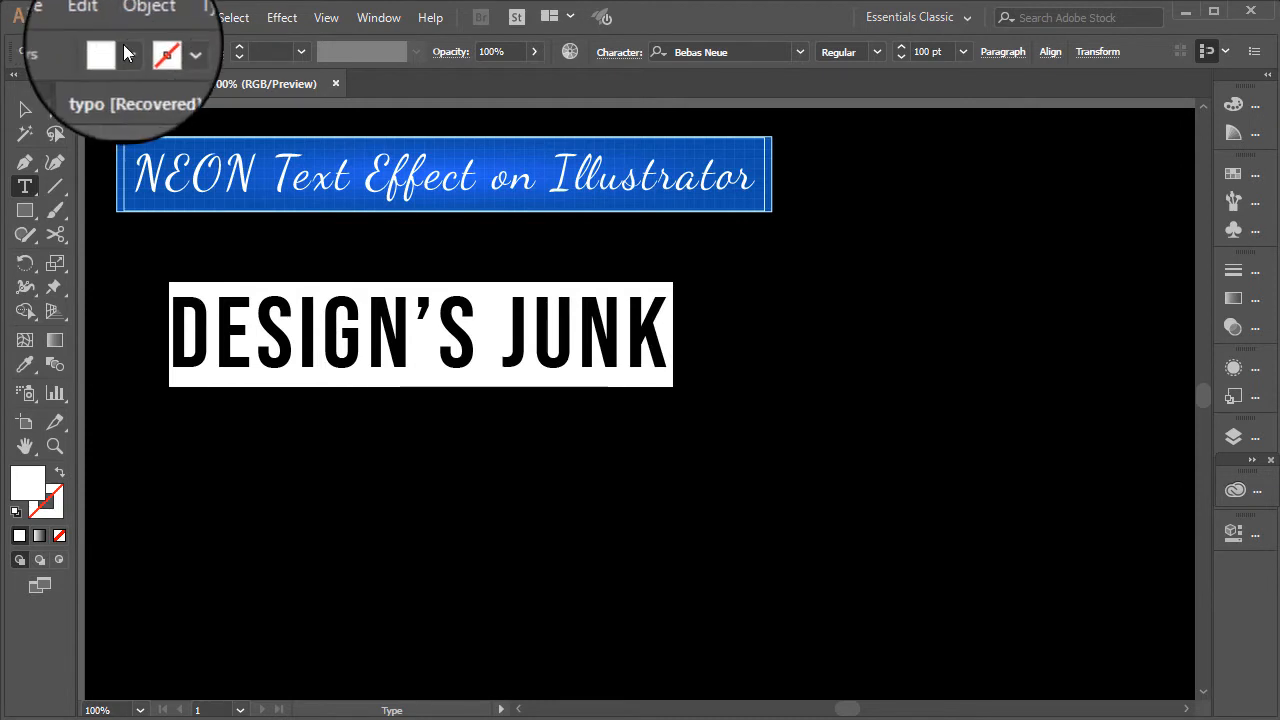
click(108, 51)
click(28, 160)
click(240, 317)
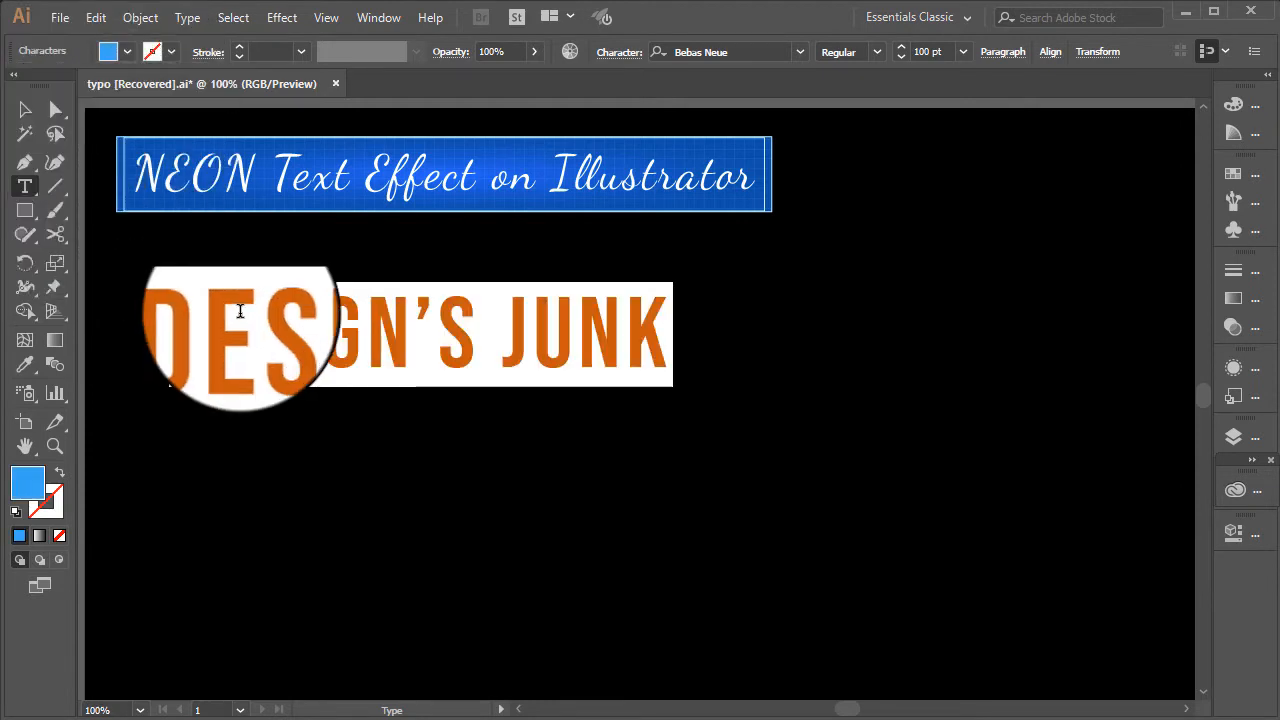
Step: Swap the text's fill and stroke so the letters have a blue stroke and no fill
click(286, 464)
click(269, 345)
triple_click(269, 345)
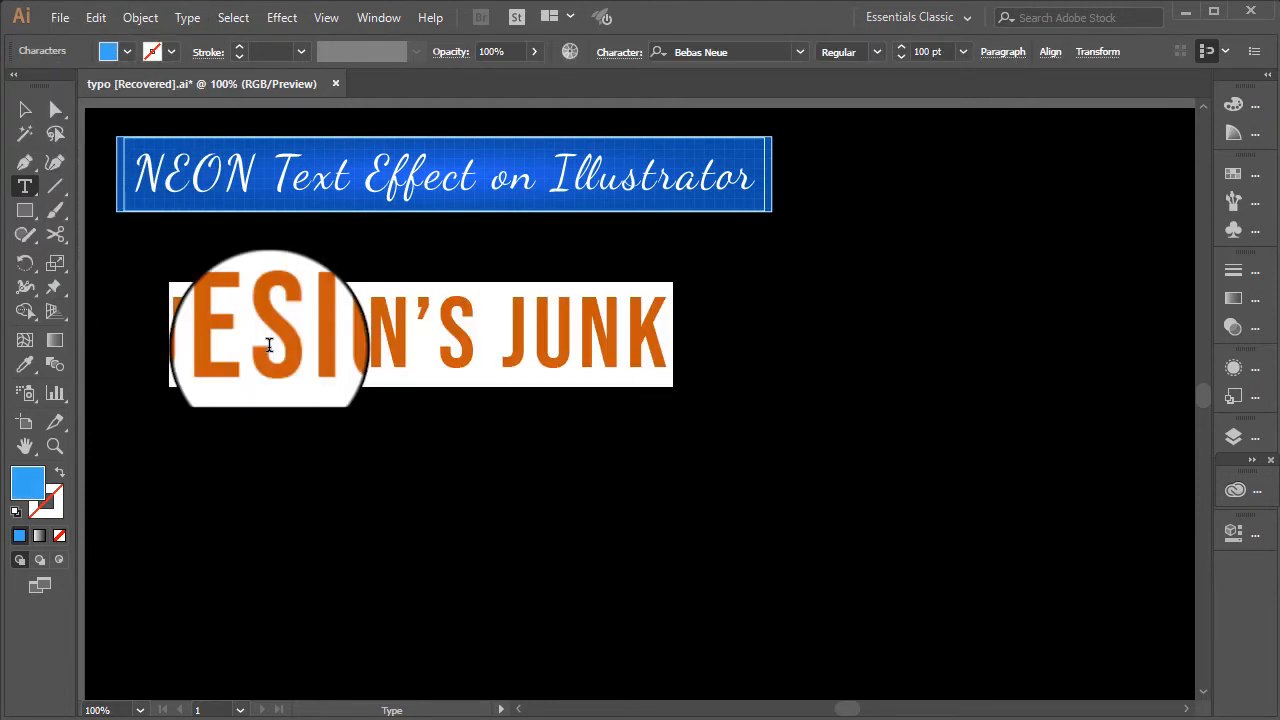
click(59, 472)
click(203, 498)
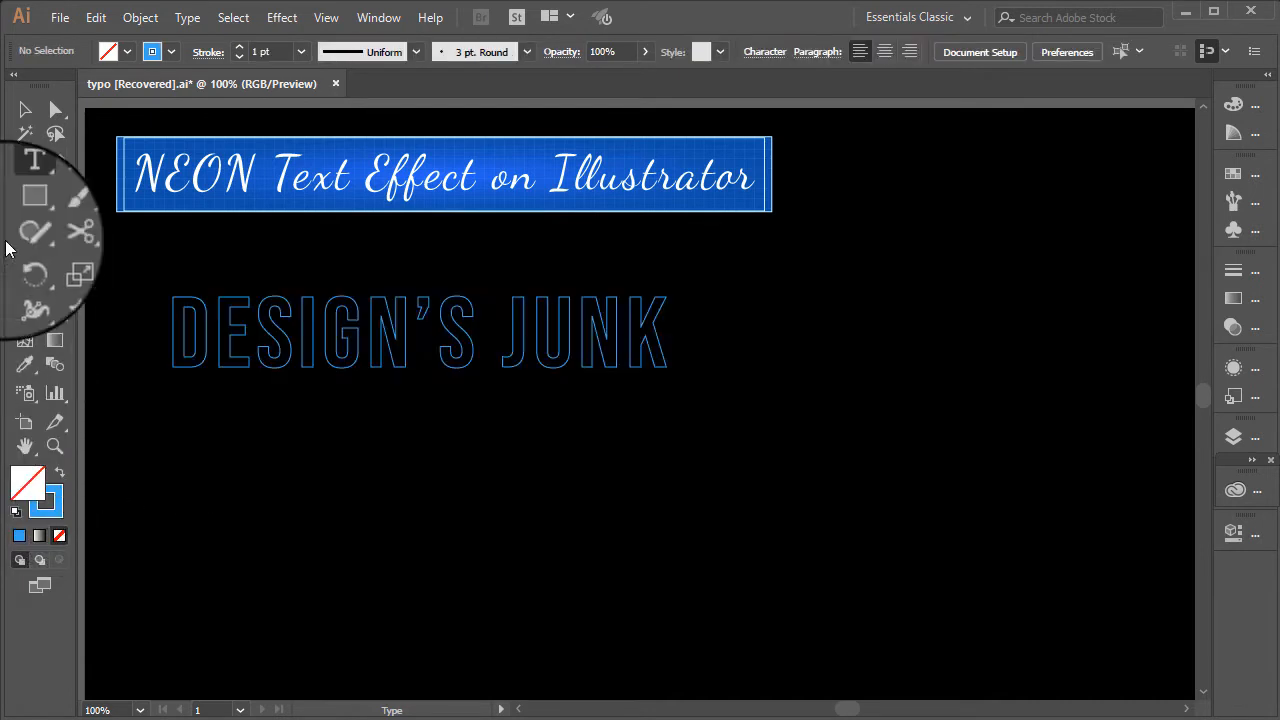
Step: Convert the DESIGN'S JUNK text to outlines and deselect it
click(25, 109)
click(245, 335)
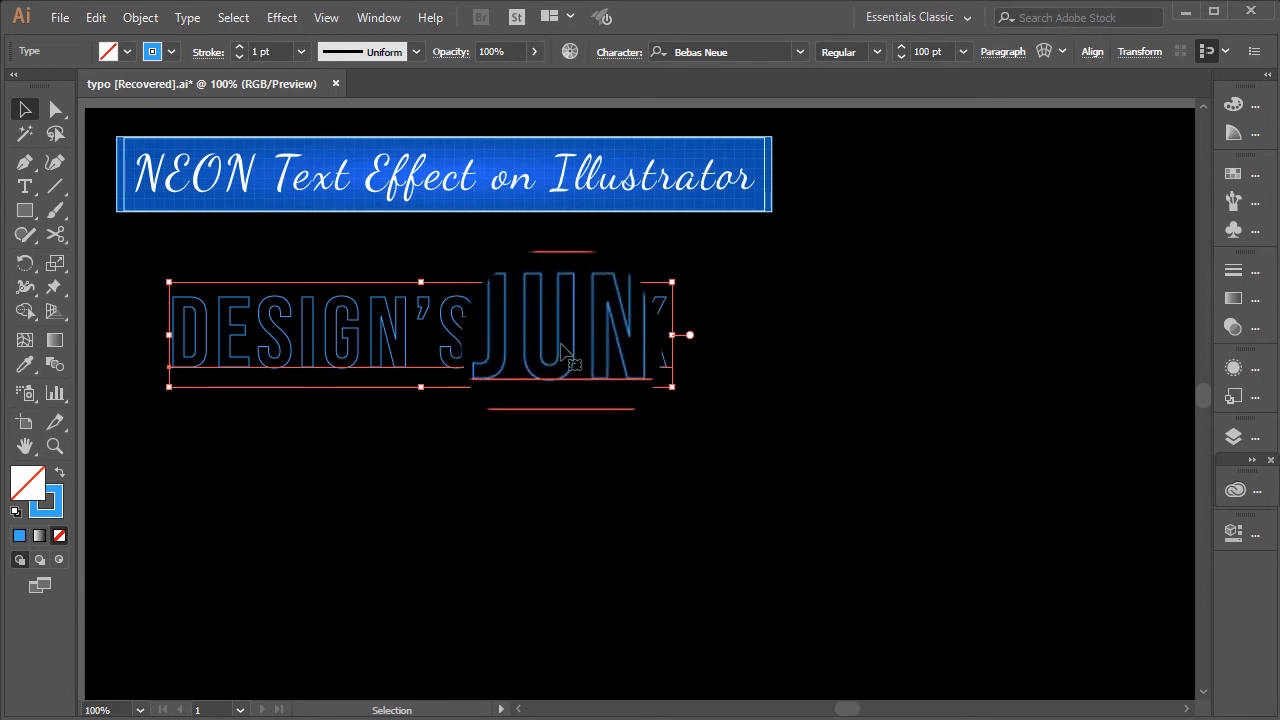
right_click(553, 346)
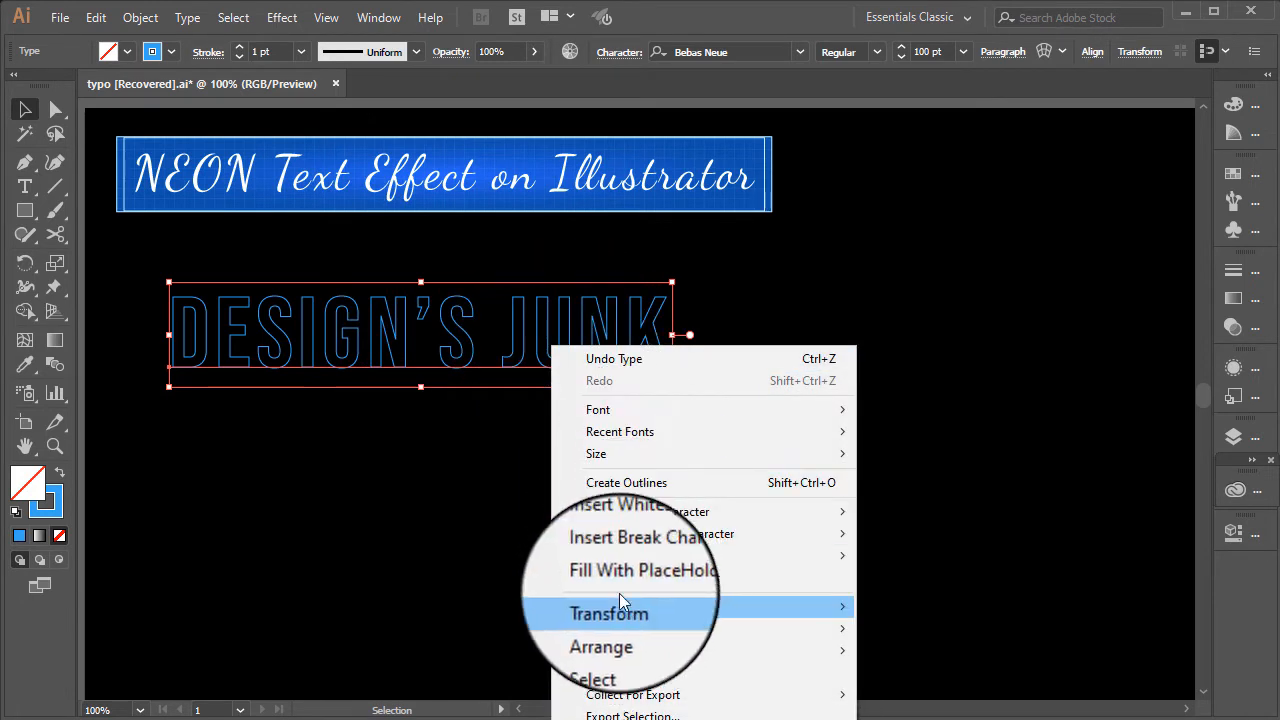
click(592, 480)
click(489, 466)
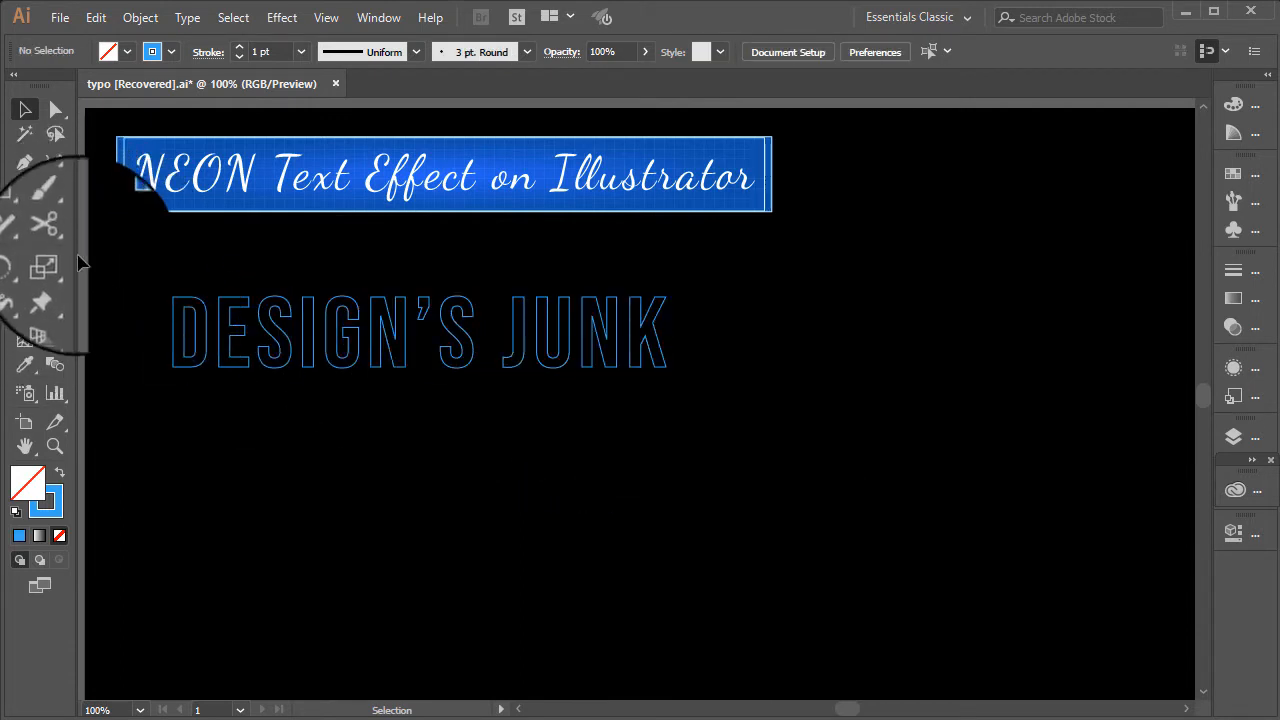
Step: Cut the outer outline of the letter D with the Scissors tool at two points on the upper part of its stem
scroll(113, 309, up, 2)
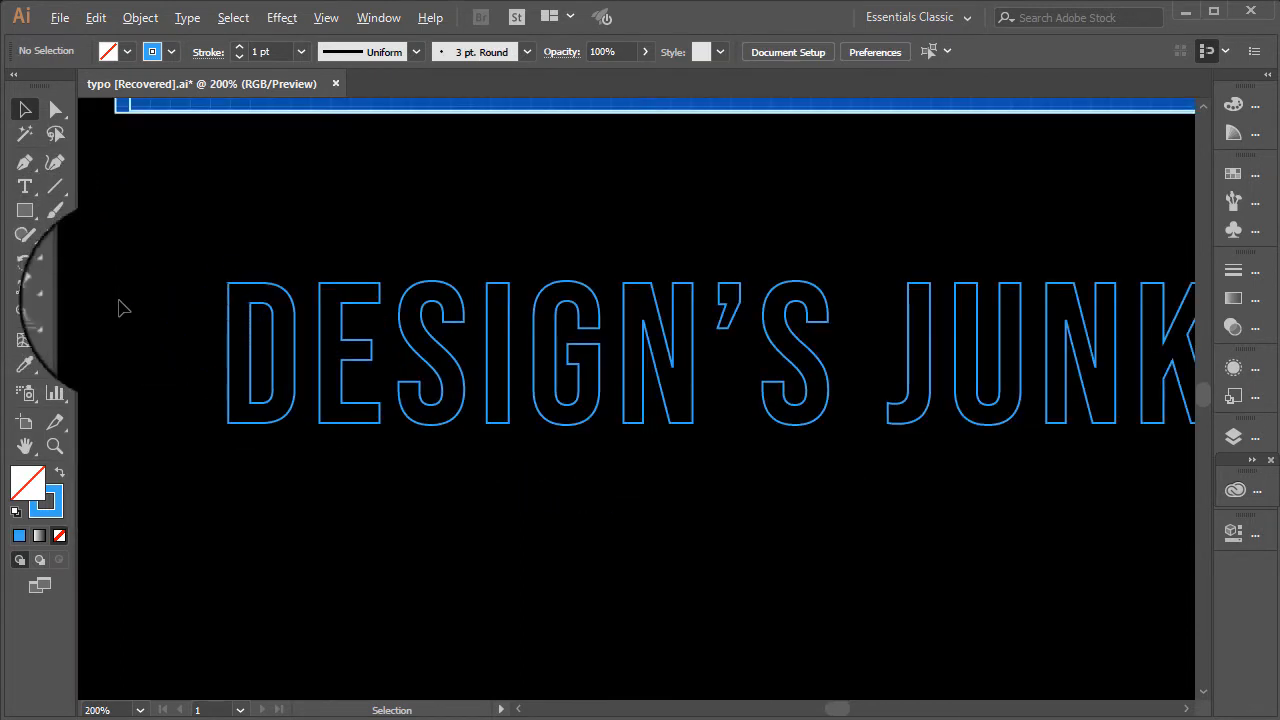
scroll(151, 314, up, 1)
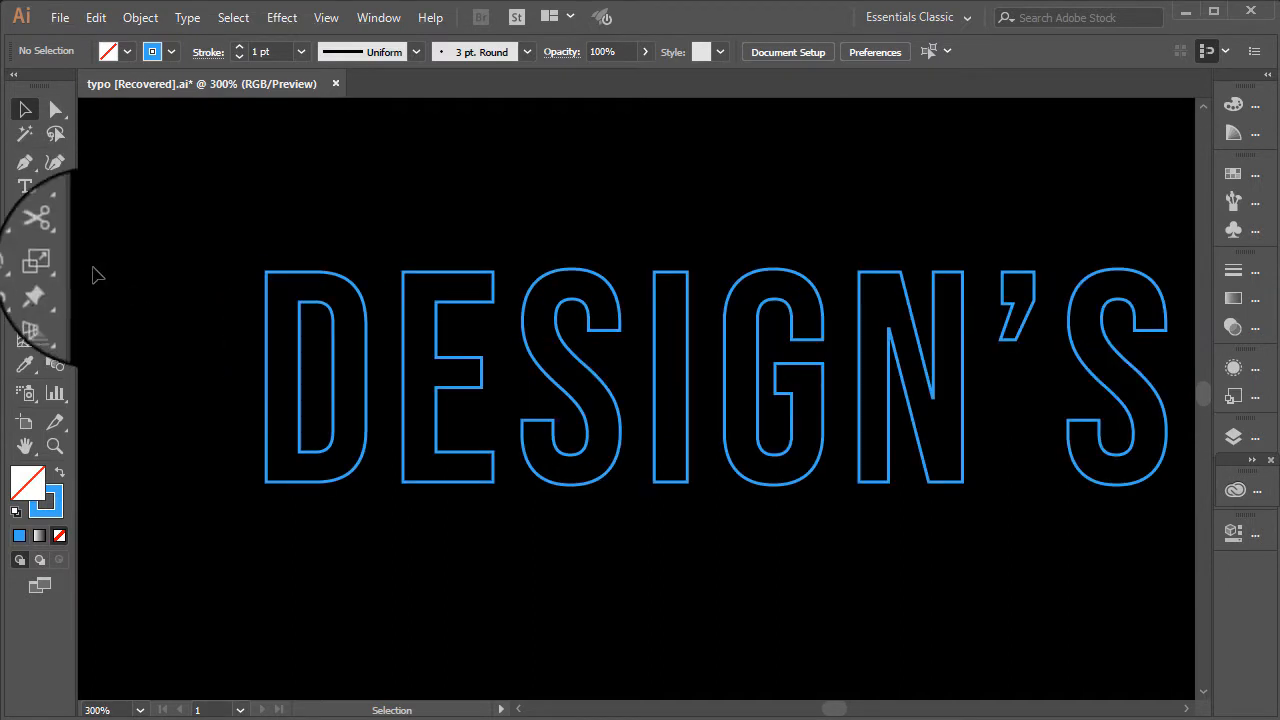
drag(54, 236, 99, 244)
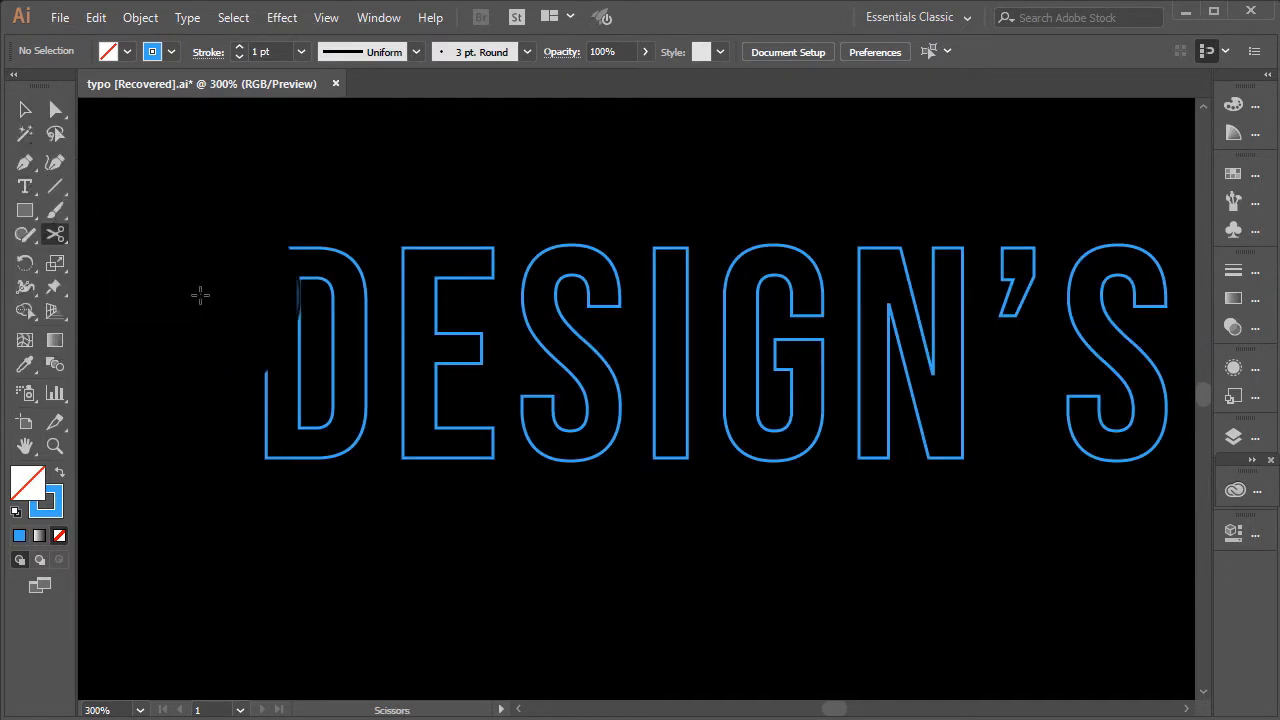
scroll(230, 290, up, 3)
click(337, 258)
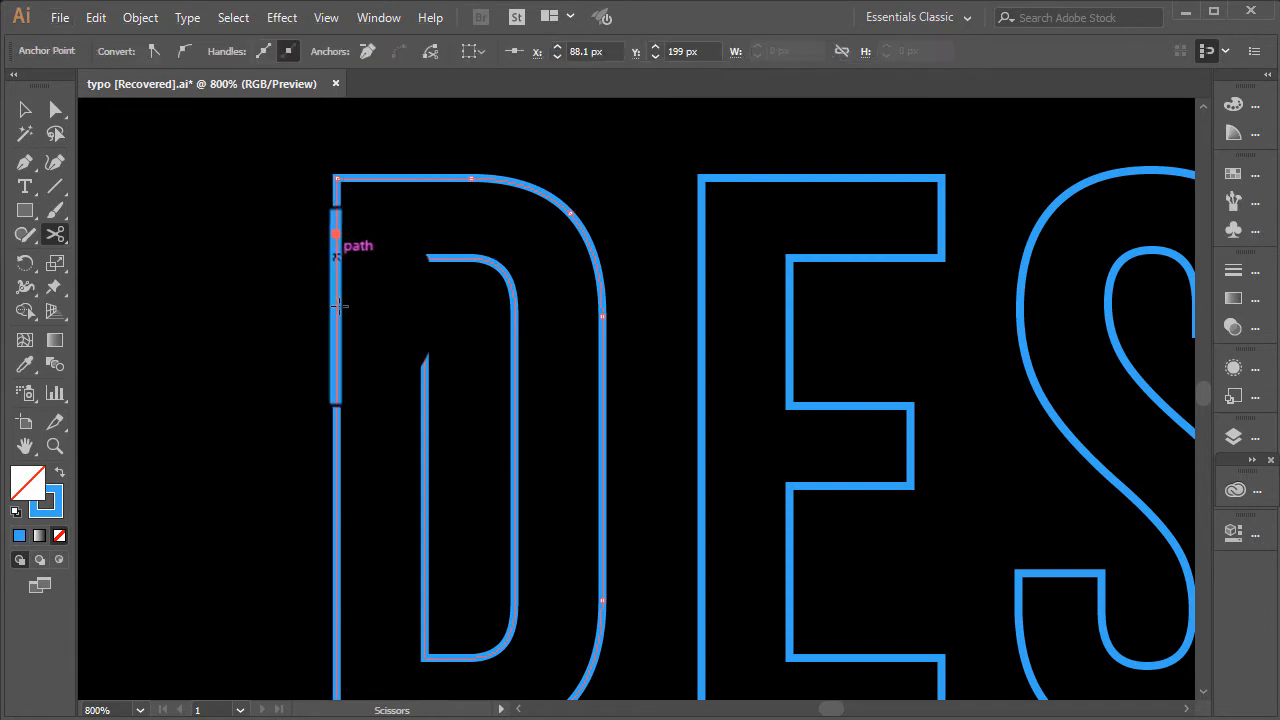
click(338, 307)
Step: Cut the outline of the letter E at two points on the lower part of its outer stem edge
scroll(508, 491, down, 4)
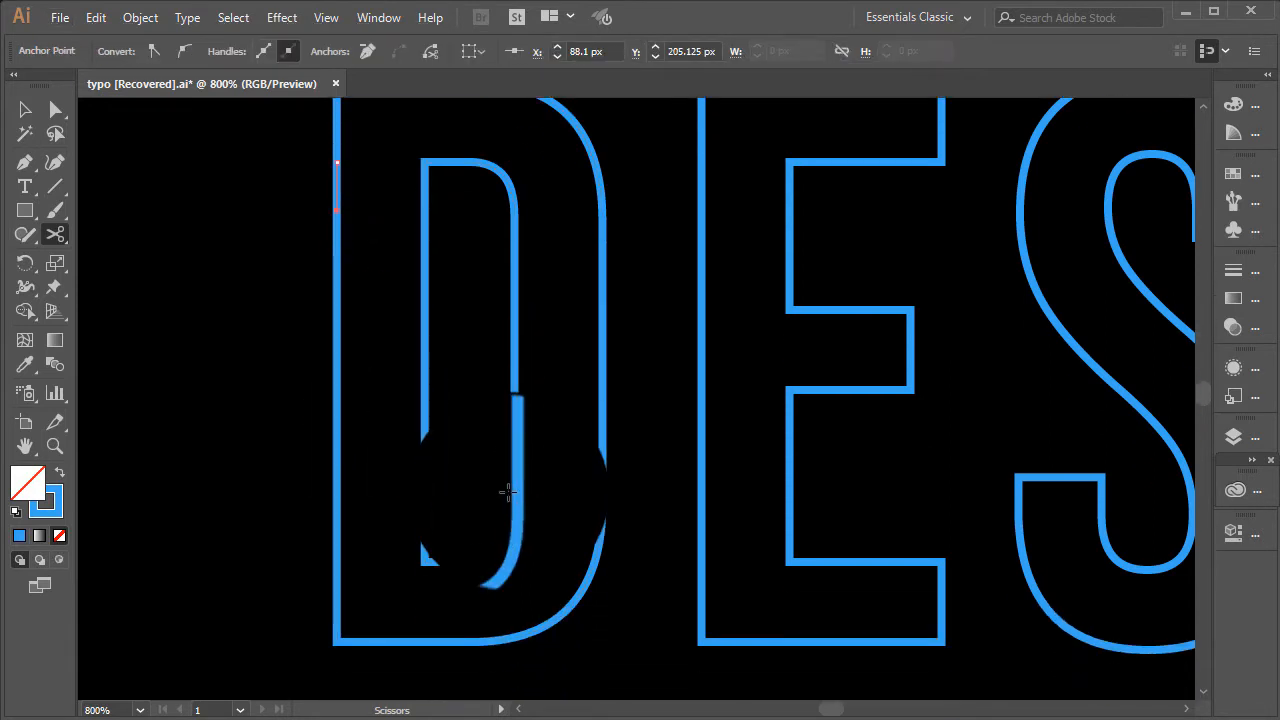
click(701, 433)
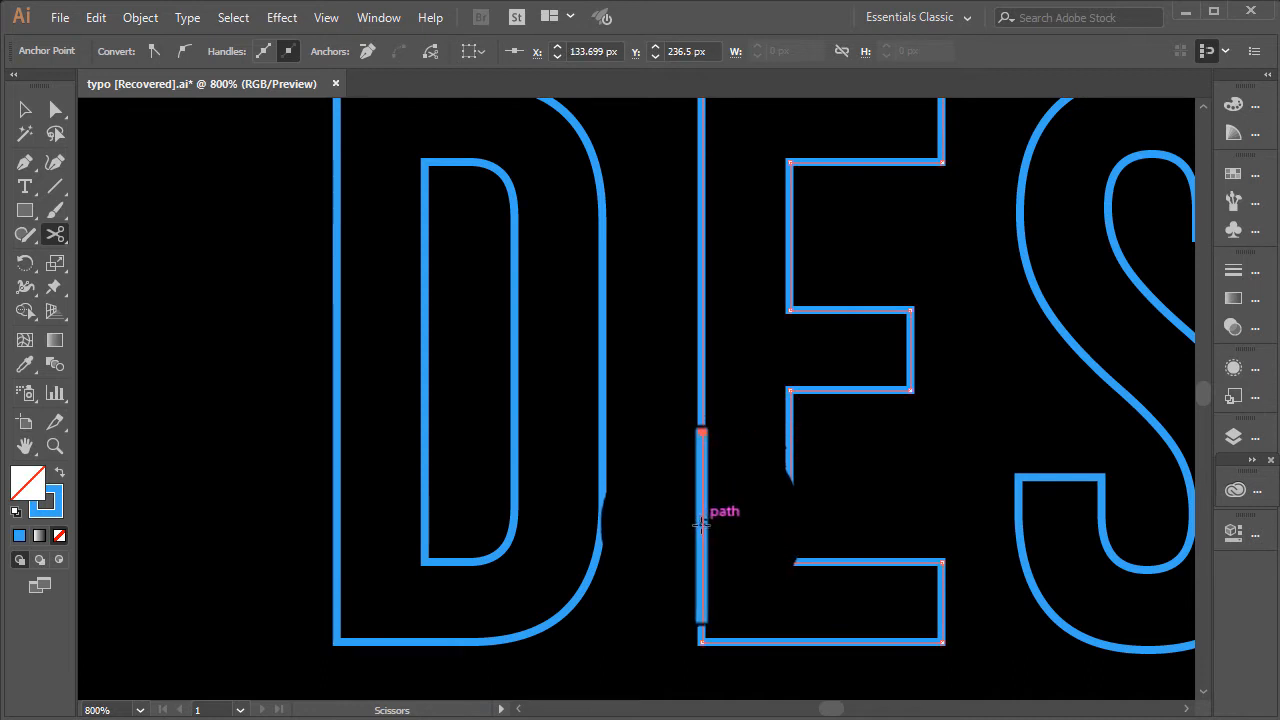
drag(701, 524, 706, 512)
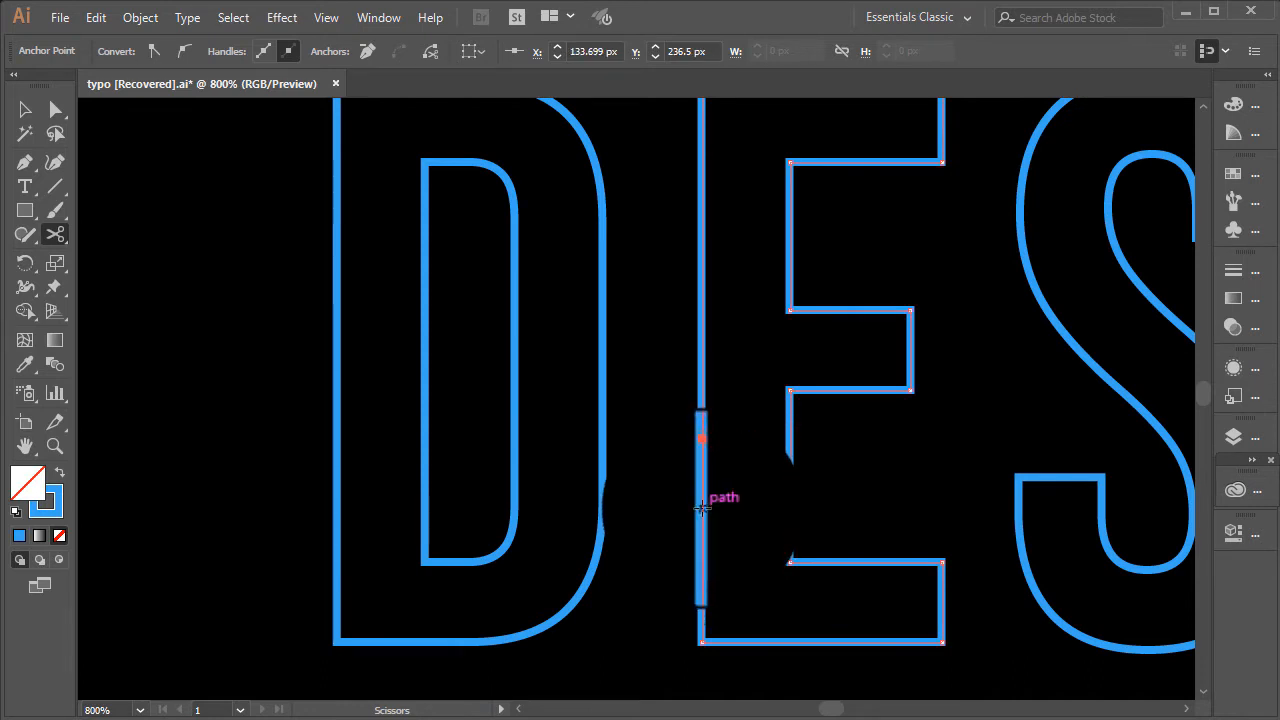
click(701, 506)
Step: Cut the outline of the first letter S along its lower-left and upper-right outer edges, dismissing the scissors warnings
scroll(729, 588, up, 5)
scroll(395, 398, down, 1)
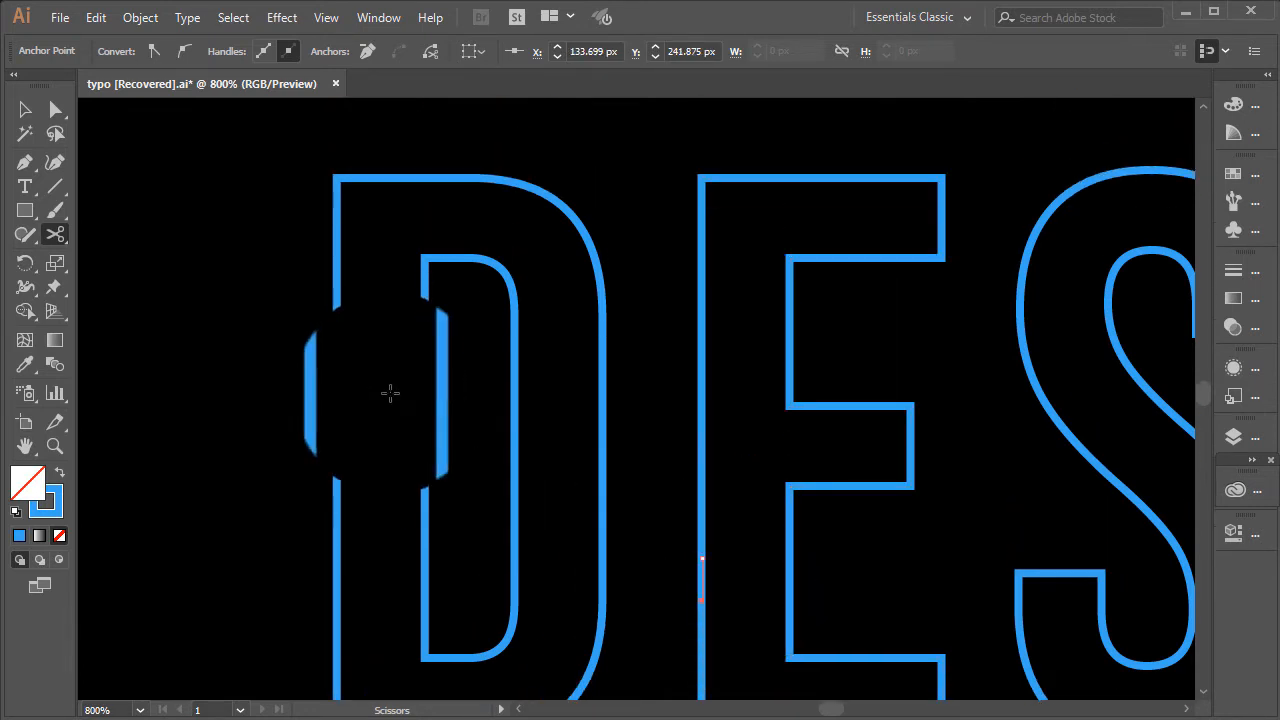
scroll(450, 390, down, 3)
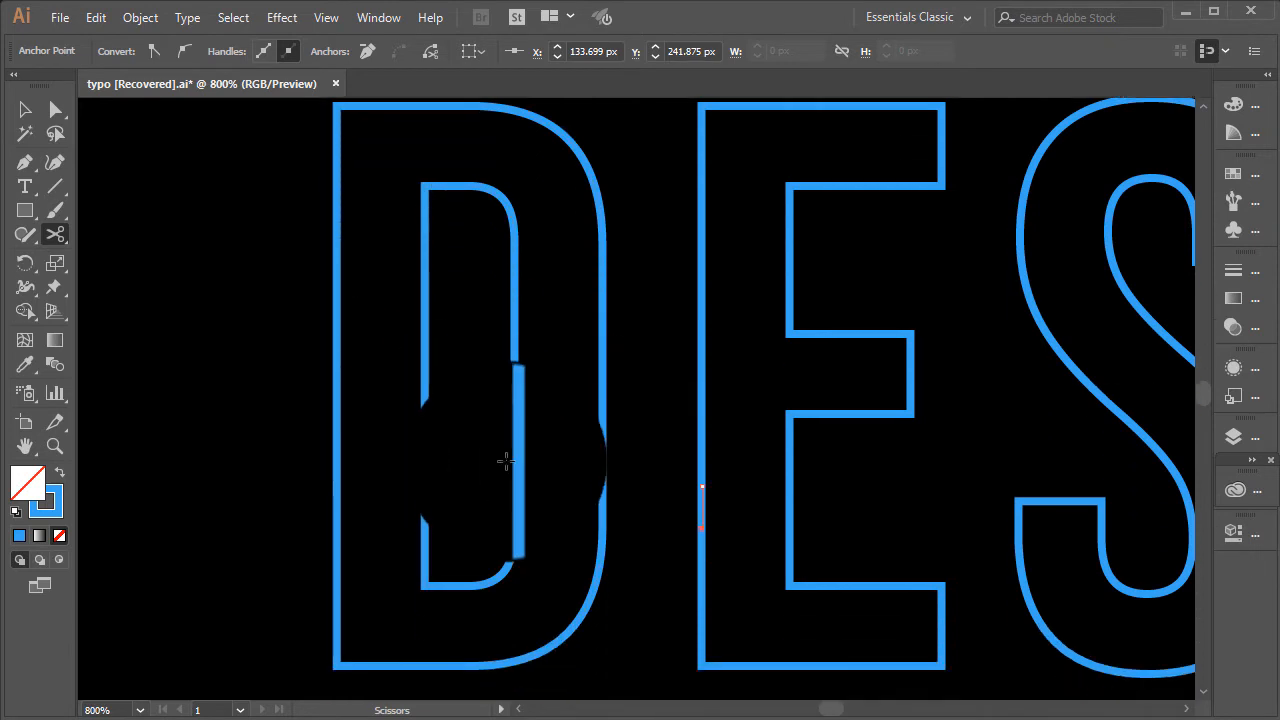
scroll(469, 450, down, 1)
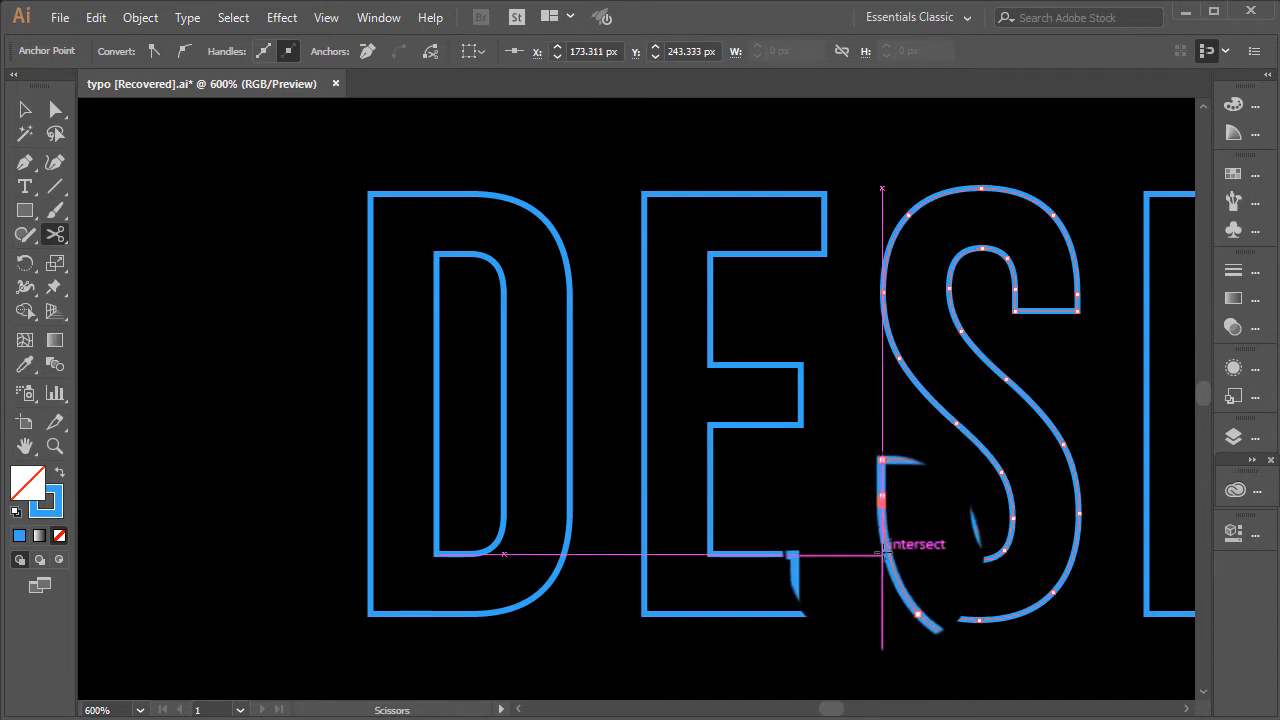
click(884, 551)
click(834, 394)
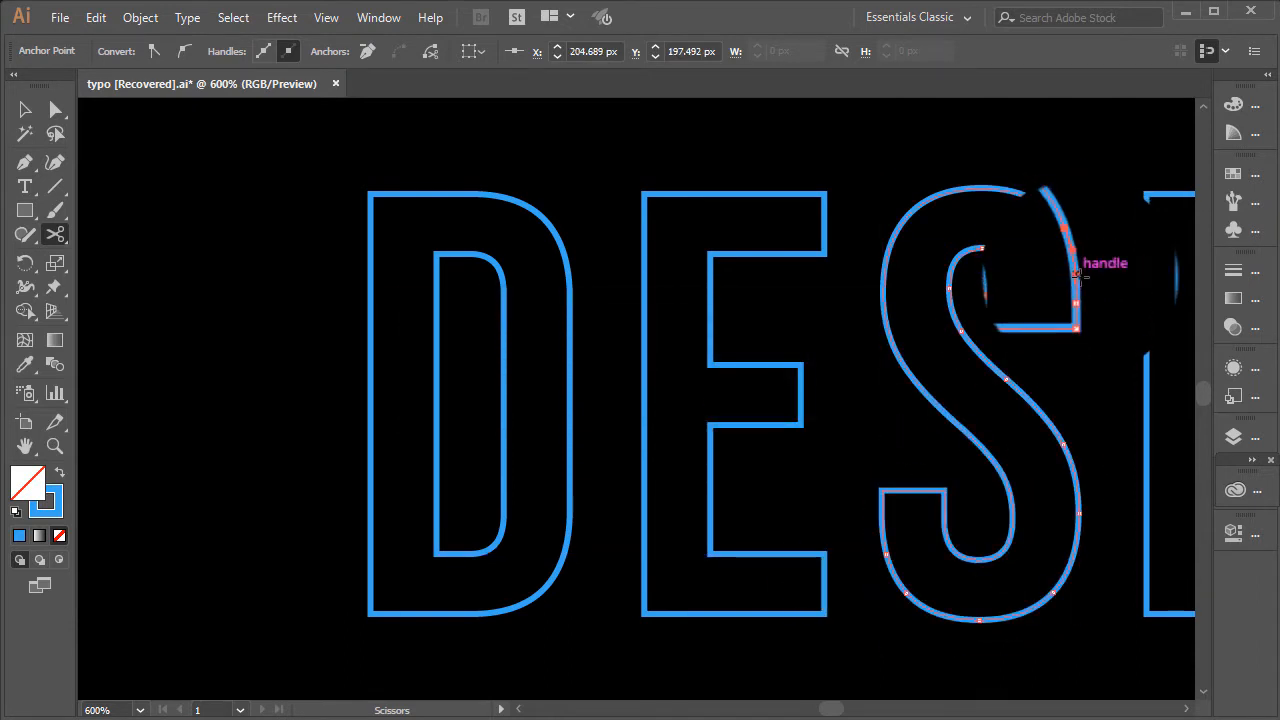
click(1076, 272)
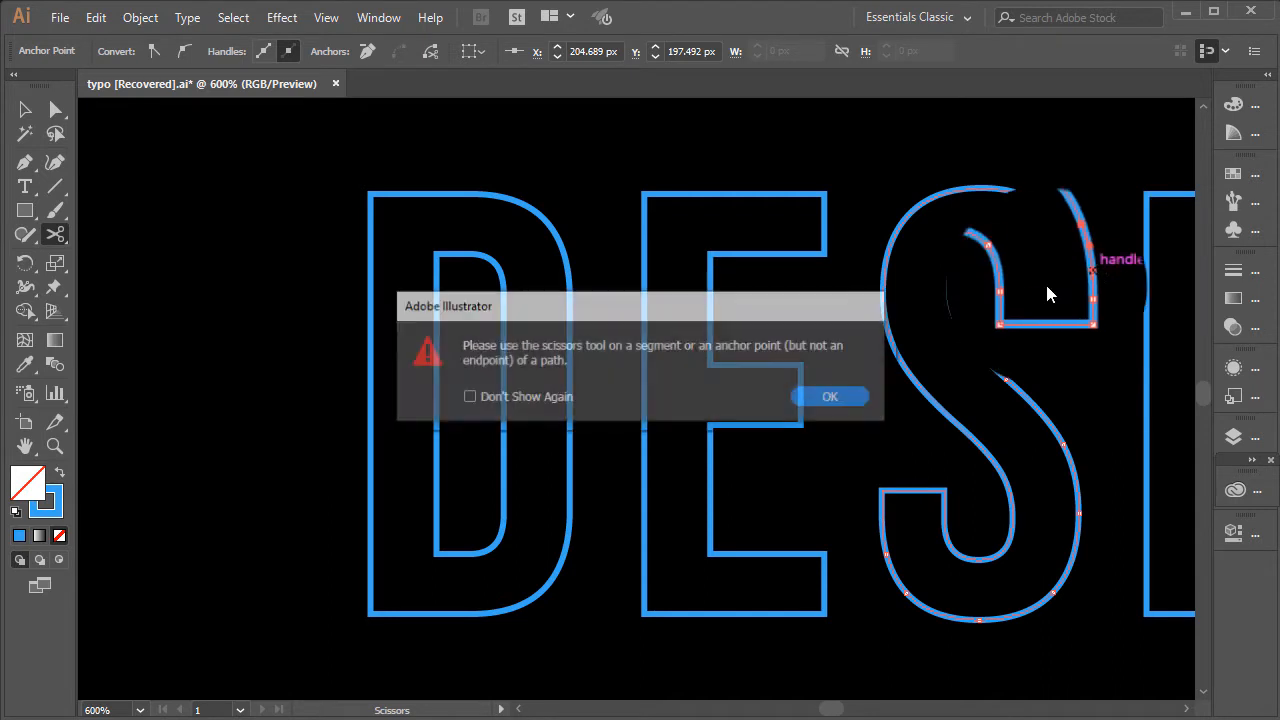
click(834, 394)
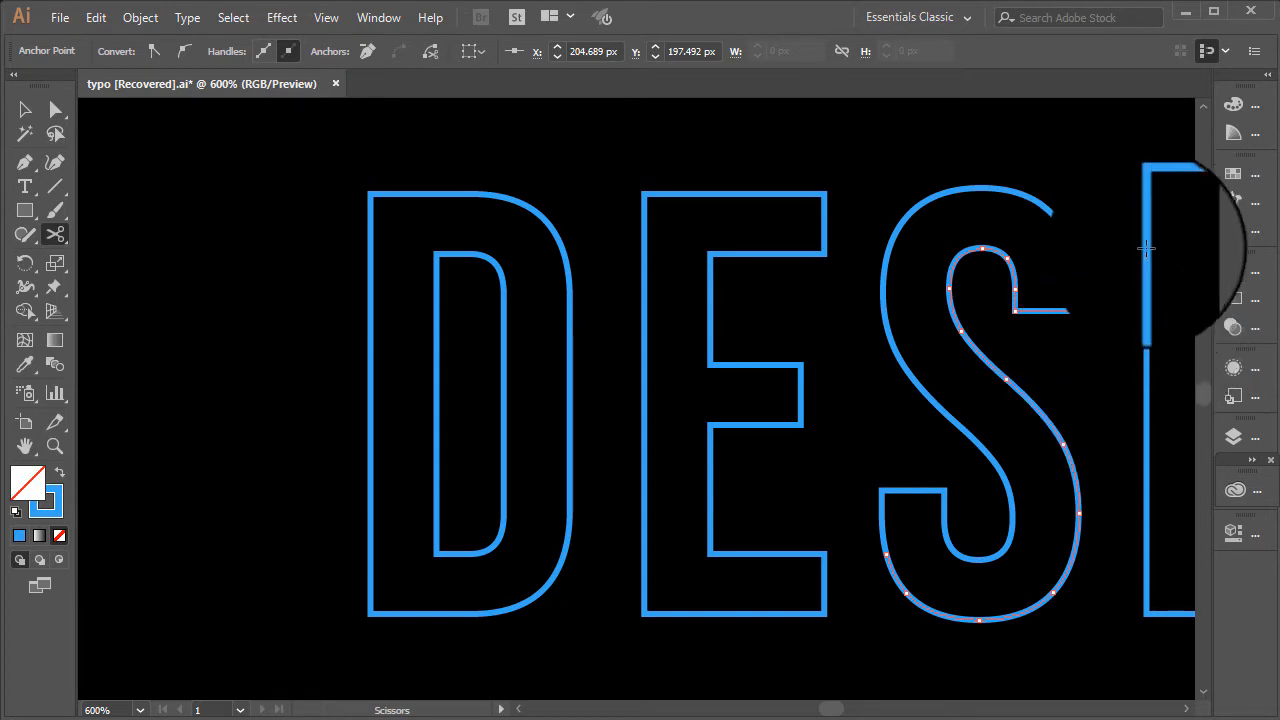
Step: Cut the outline of the letter I at two points on its upper-left edge and two on its lower-right edge
scroll(584, 465, up, 2)
scroll(584, 465, down, 2)
scroll(865, 449, up, 2)
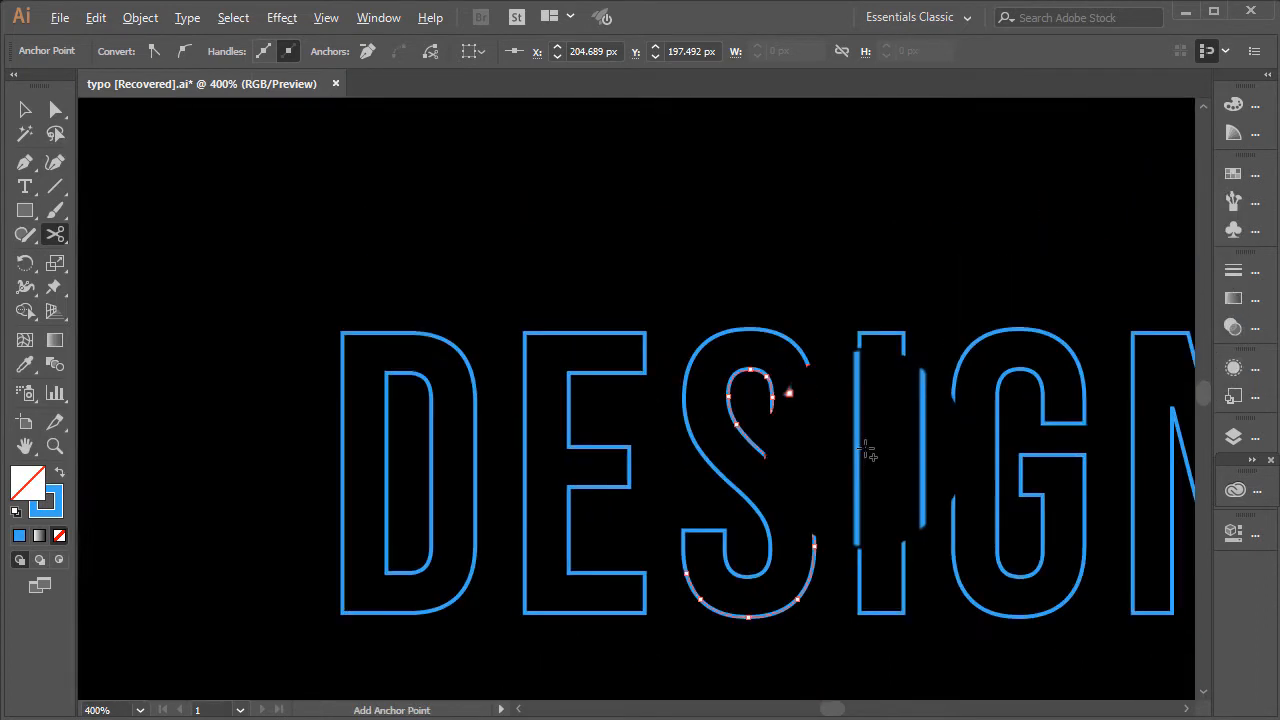
click(855, 299)
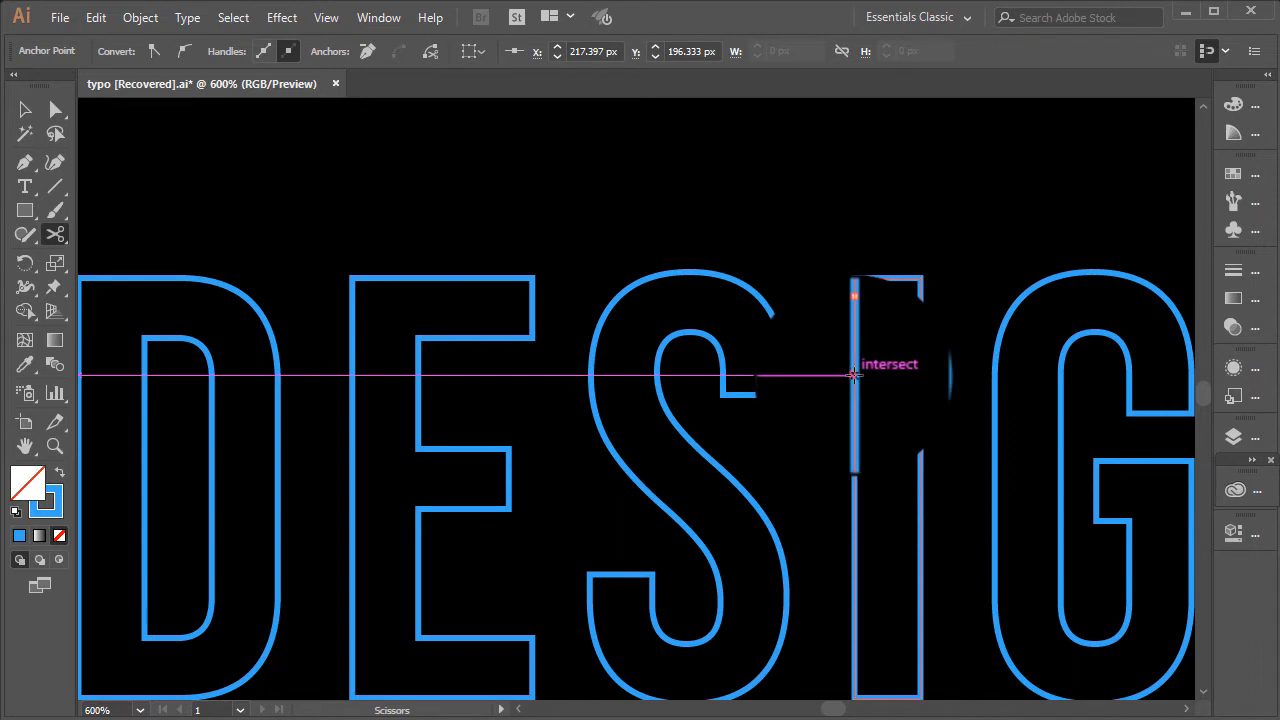
click(853, 375)
scroll(894, 551, down, 3)
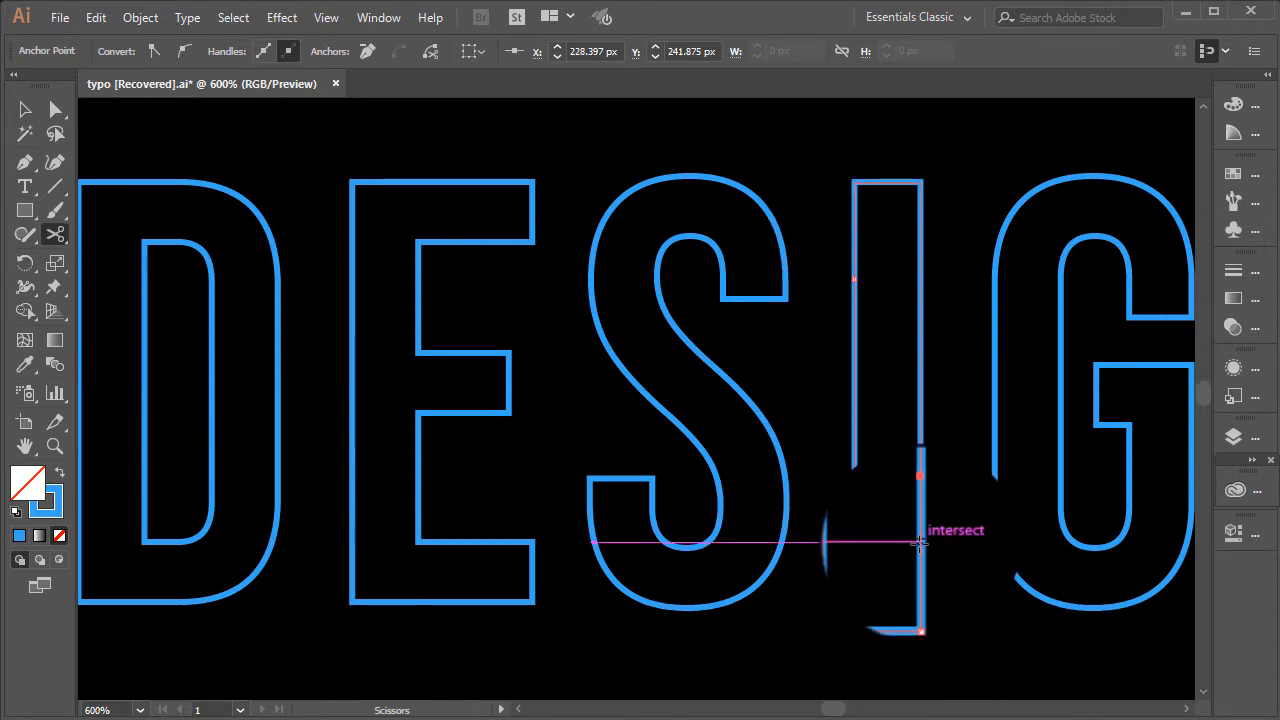
click(919, 543)
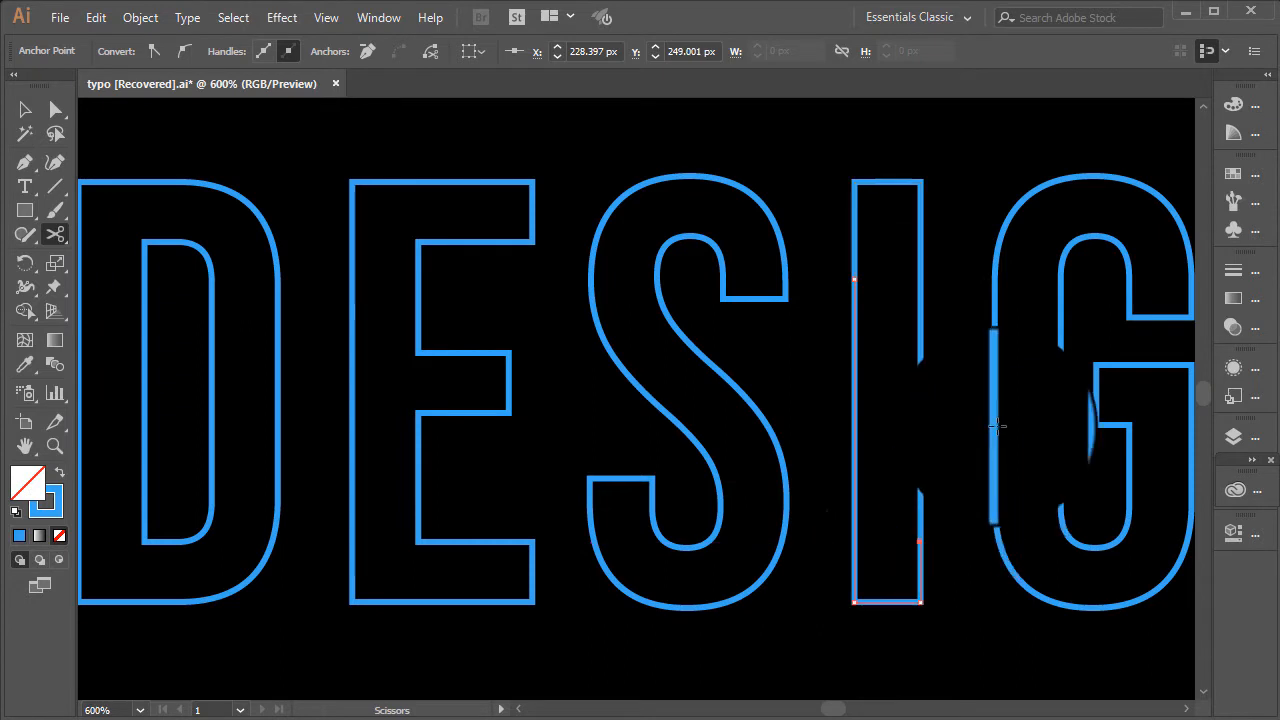
Step: Cut the outline of the letter G at two points on the upper part of its outer left edge
click(995, 279)
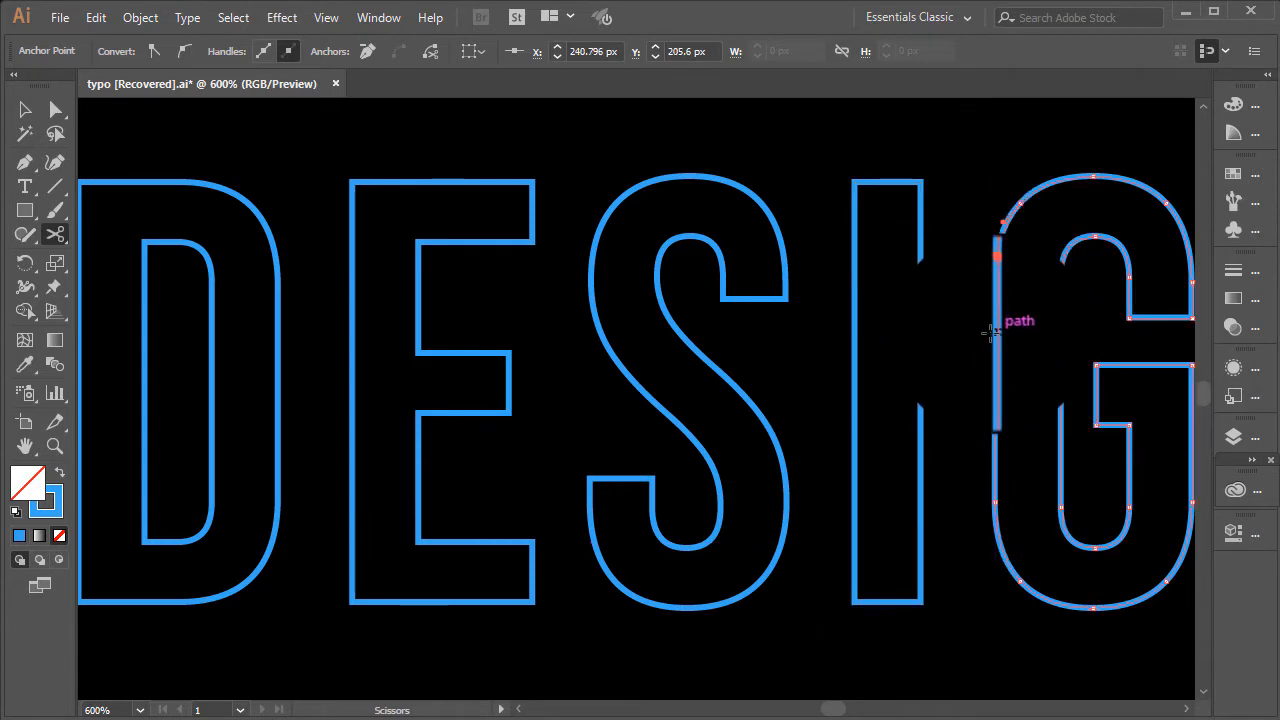
click(995, 315)
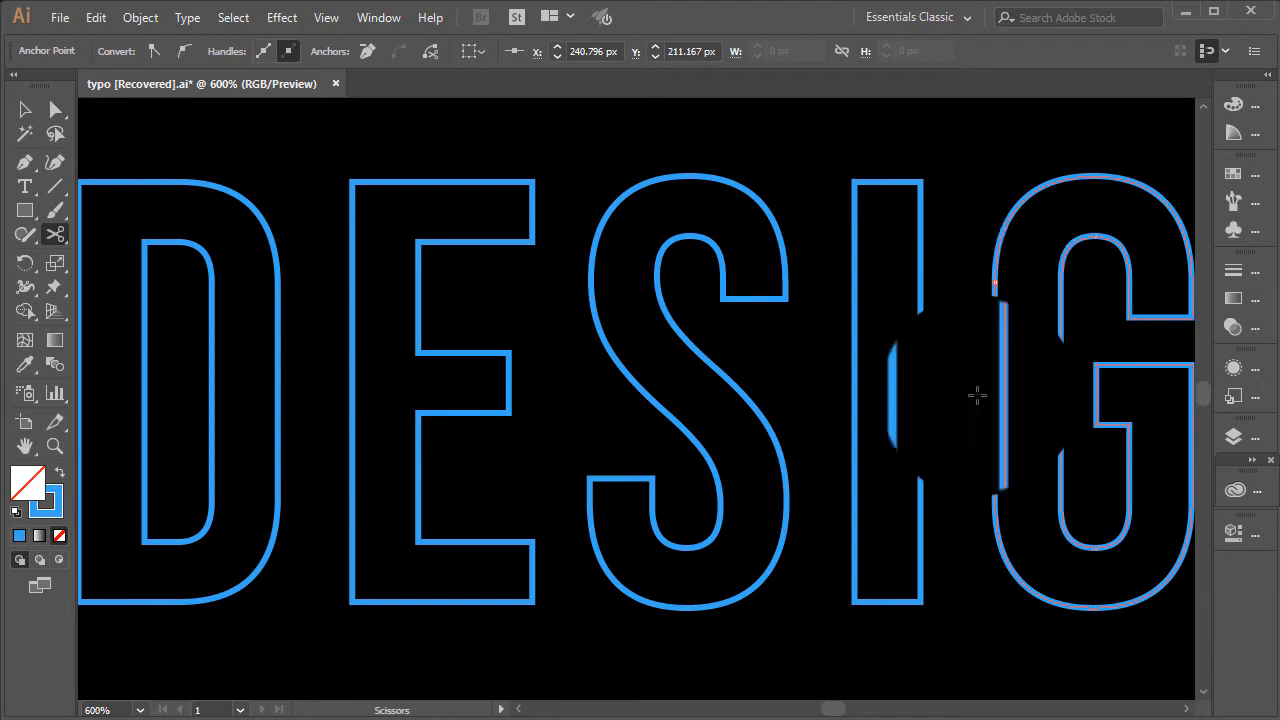
scroll(915, 468, up, 1)
scroll(688, 387, down, 1)
scroll(970, 420, up, 1)
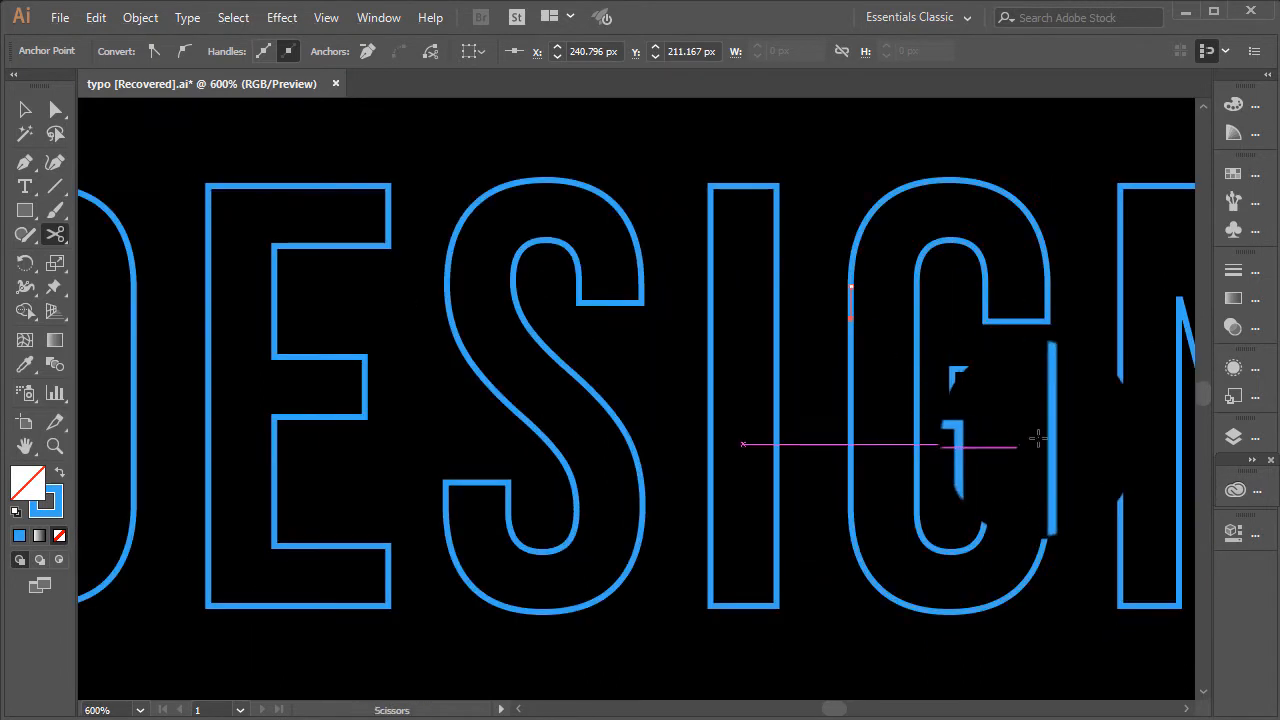
Step: Cut the outline of the letter G at two points on its outer right edge below the crossbar
click(1047, 404)
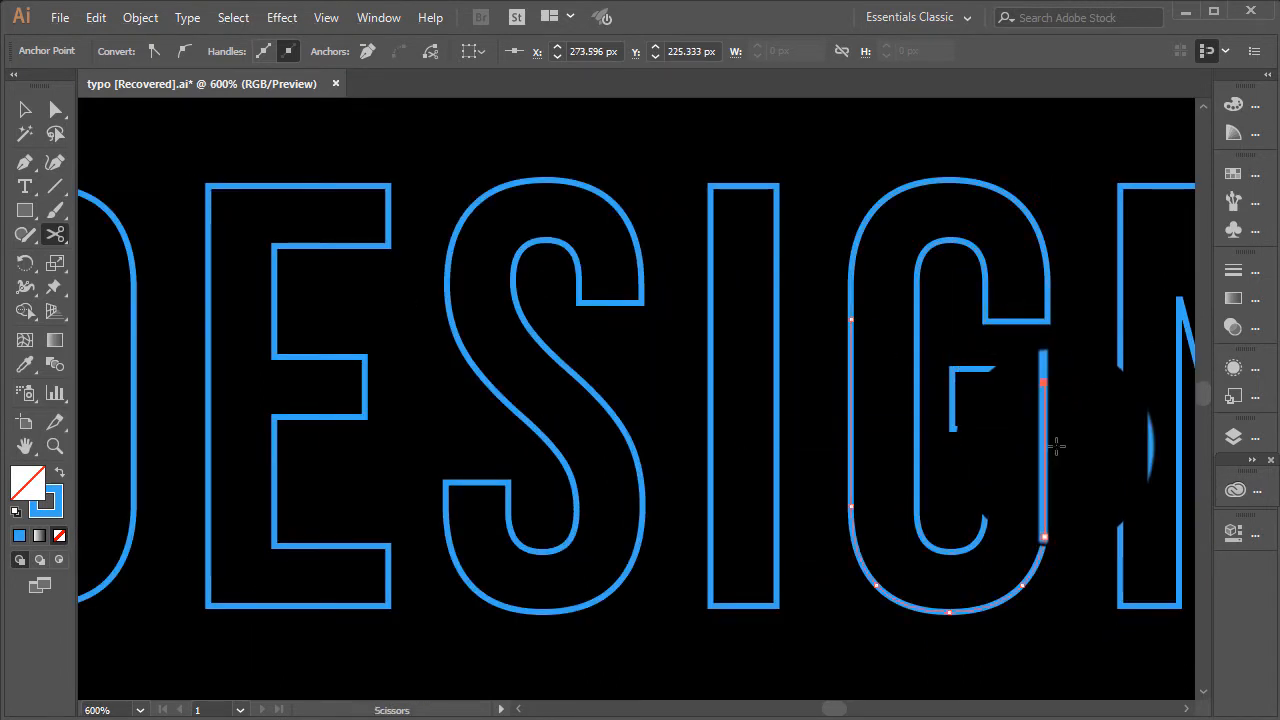
click(1048, 444)
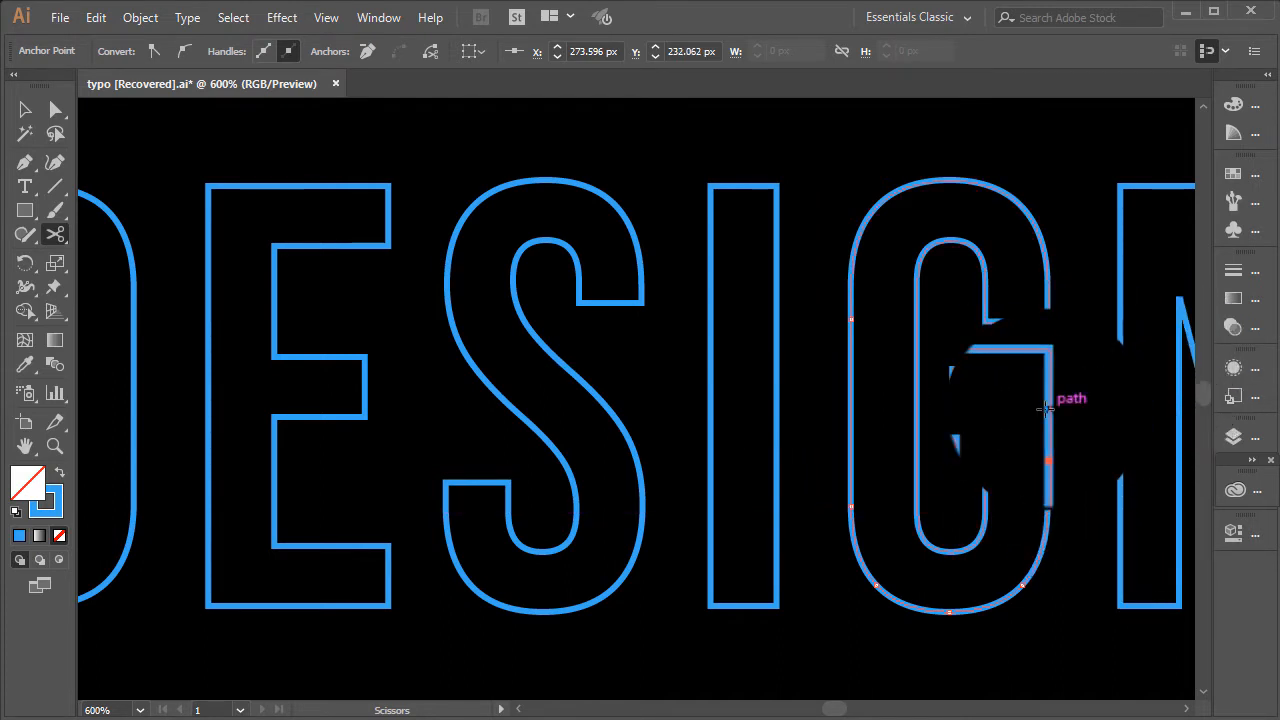
Step: Cut the outline of the letter N in DESIGN'S along its upper-left and lower-right outer edges
scroll(900, 386, up, 3)
scroll(963, 335, down, 2)
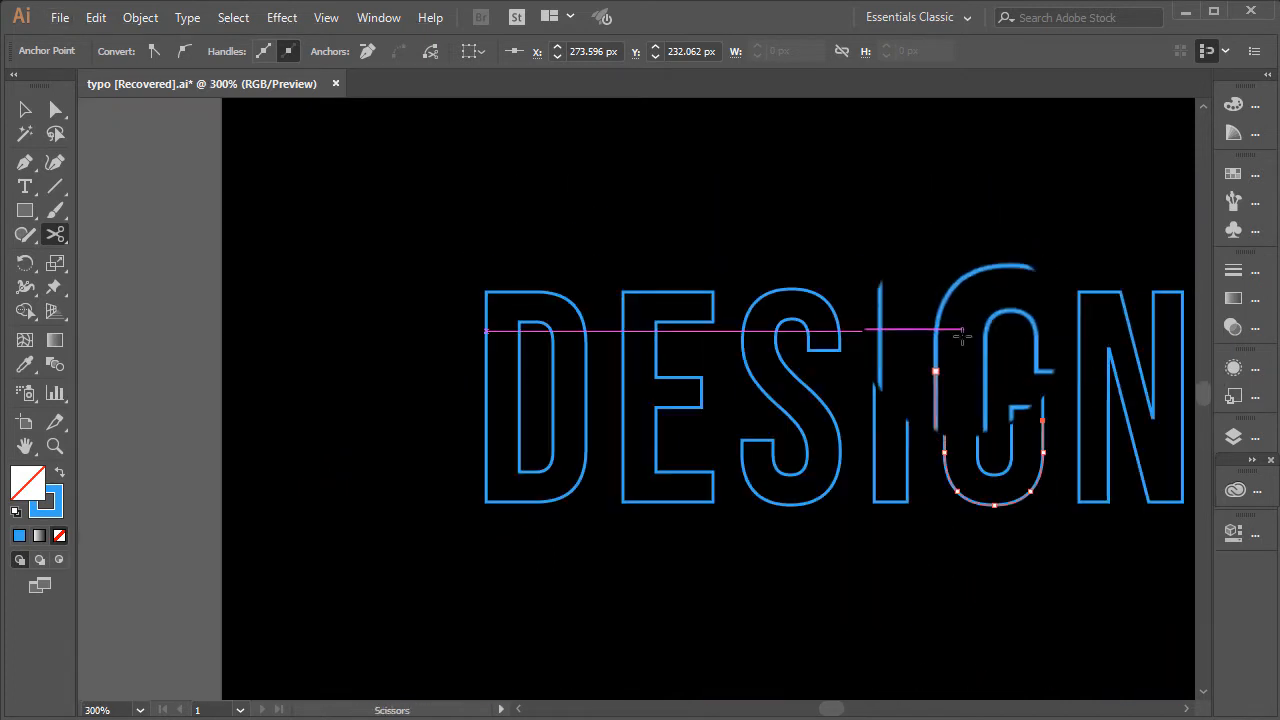
scroll(1134, 340, up, 2)
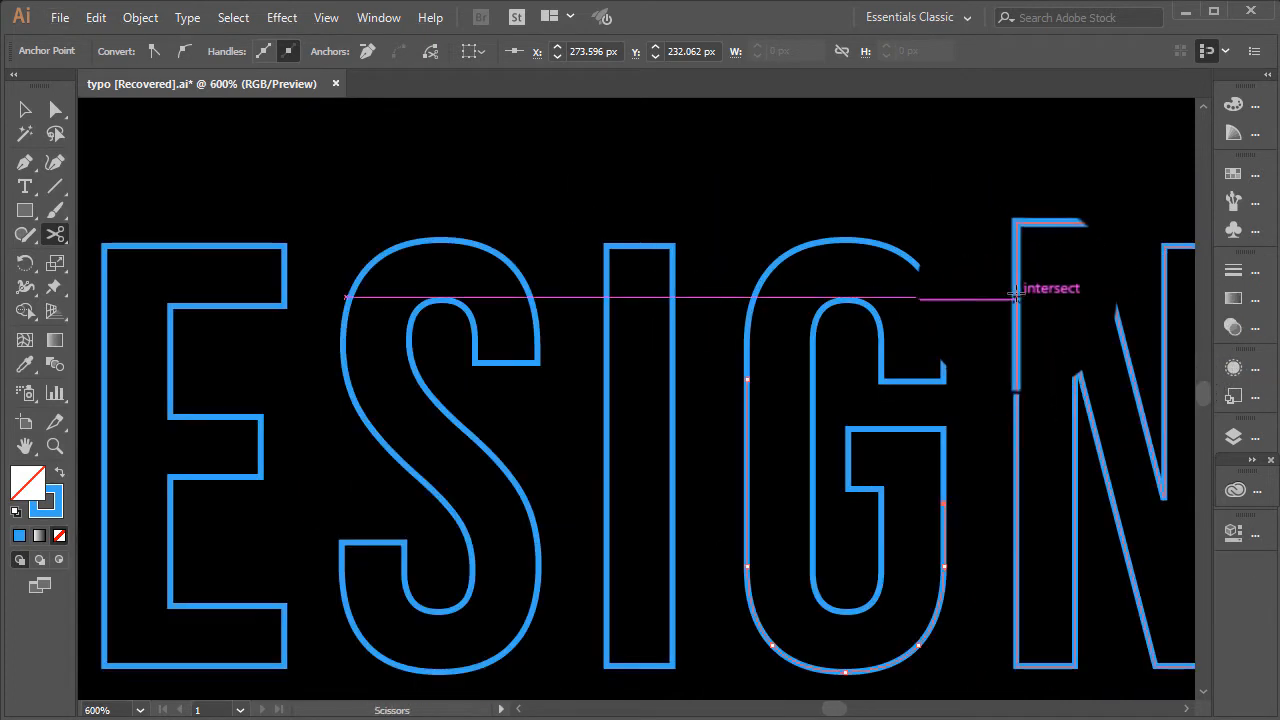
drag(1014, 328, 1105, 548)
scroll(890, 465, down, 1)
click(1106, 549)
scroll(836, 530, up, 1)
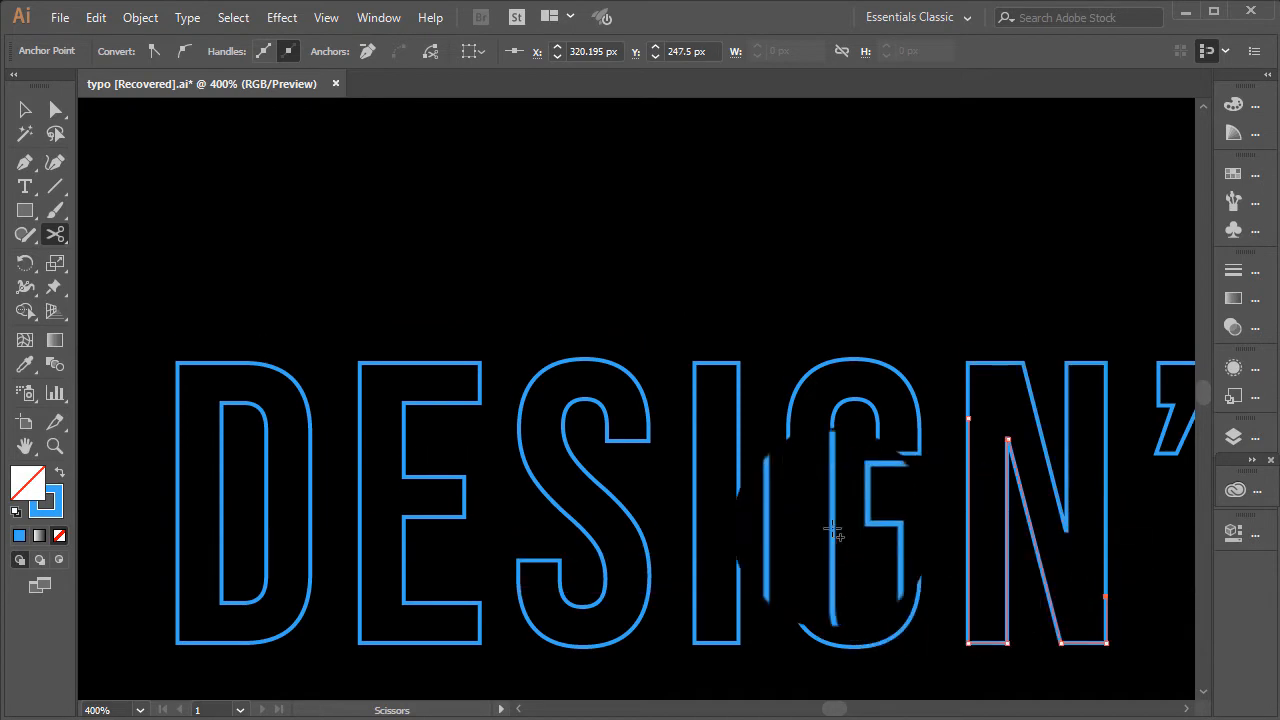
Step: Cut the outline of the apostrophe at two points on the upper part of its right edge
scroll(812, 514, down, 2)
scroll(987, 445, up, 3)
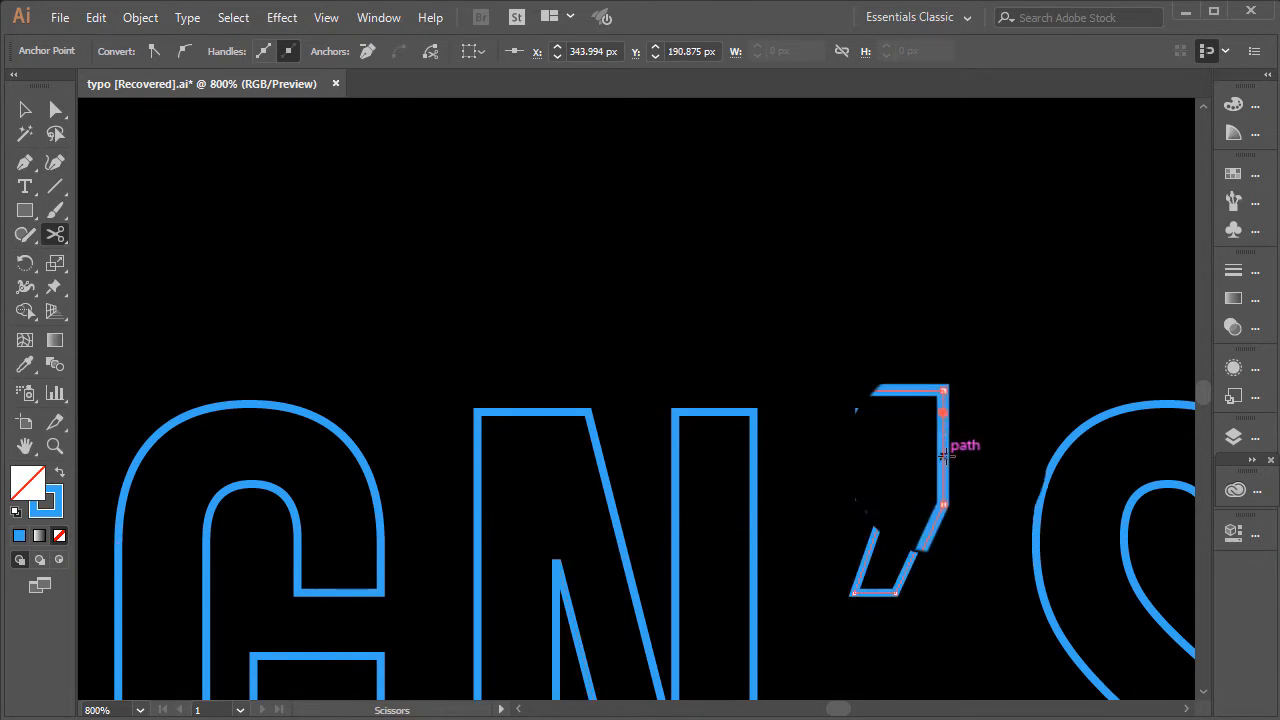
click(945, 457)
Step: Cut the outline of the second letter S along its lower-left and upper-right outer edges
scroll(808, 436, down, 2)
scroll(940, 475, down, 1)
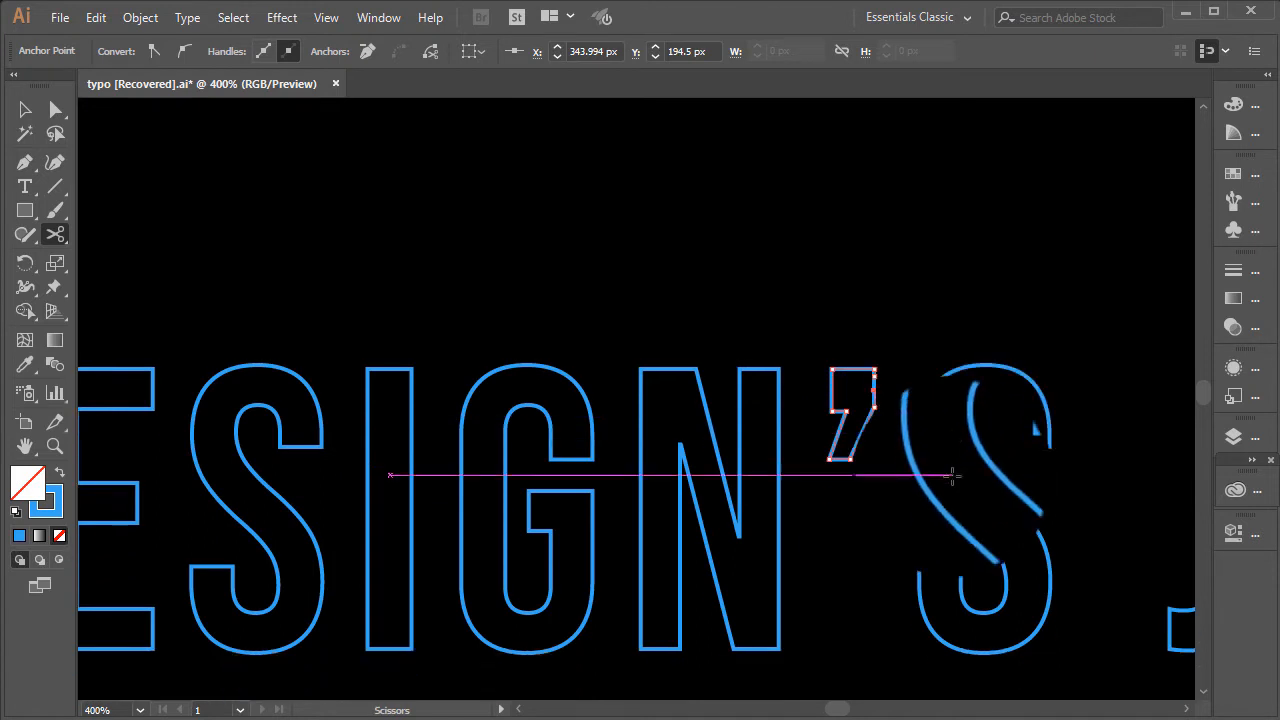
scroll(951, 476, down, 1)
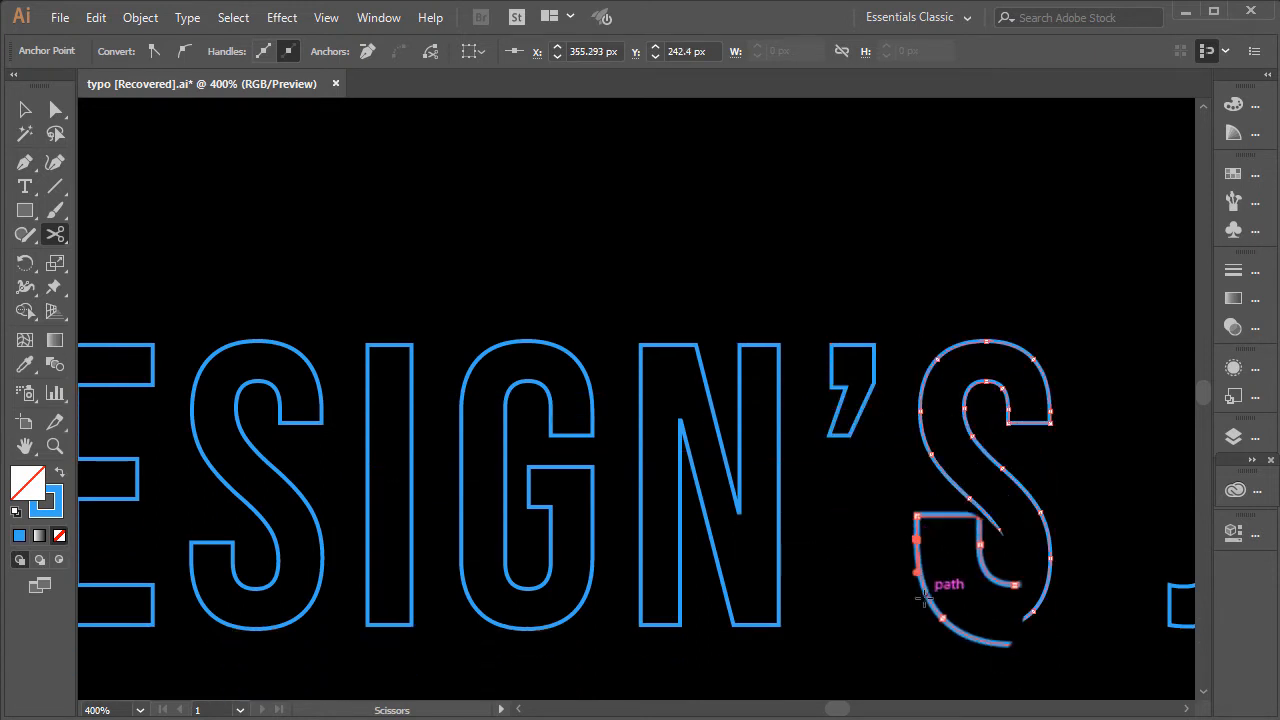
click(924, 592)
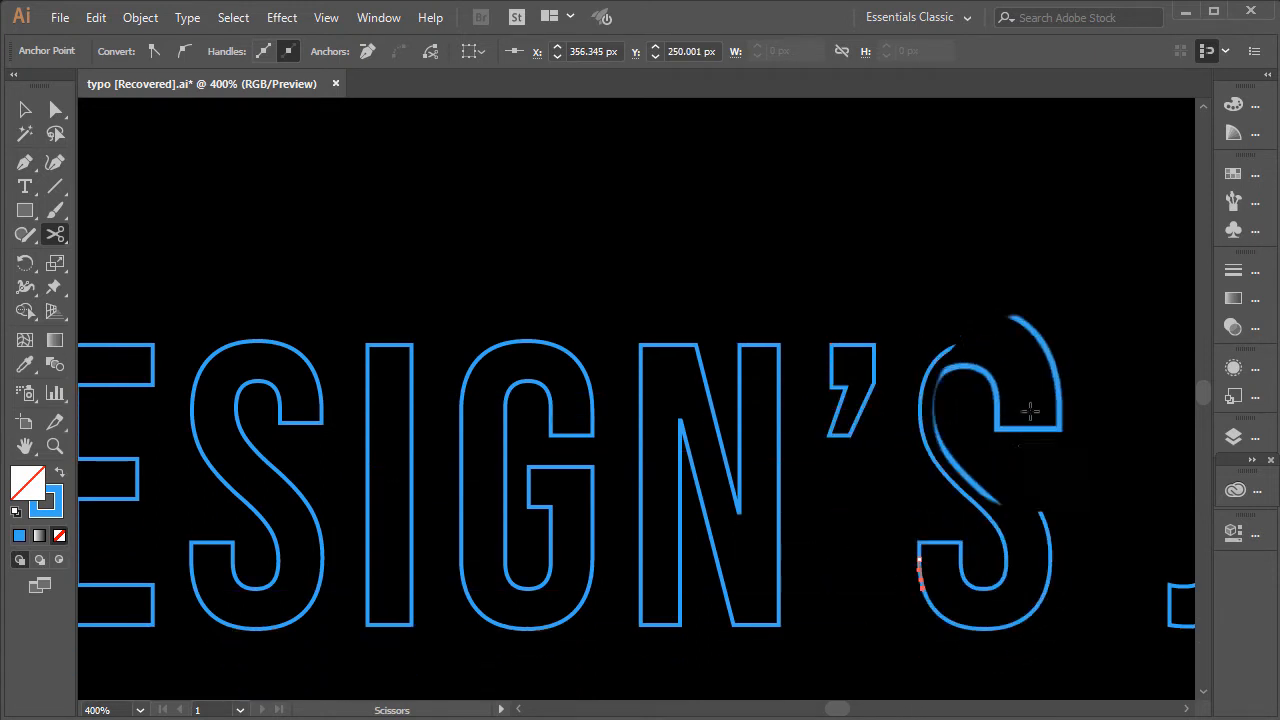
click(1043, 376)
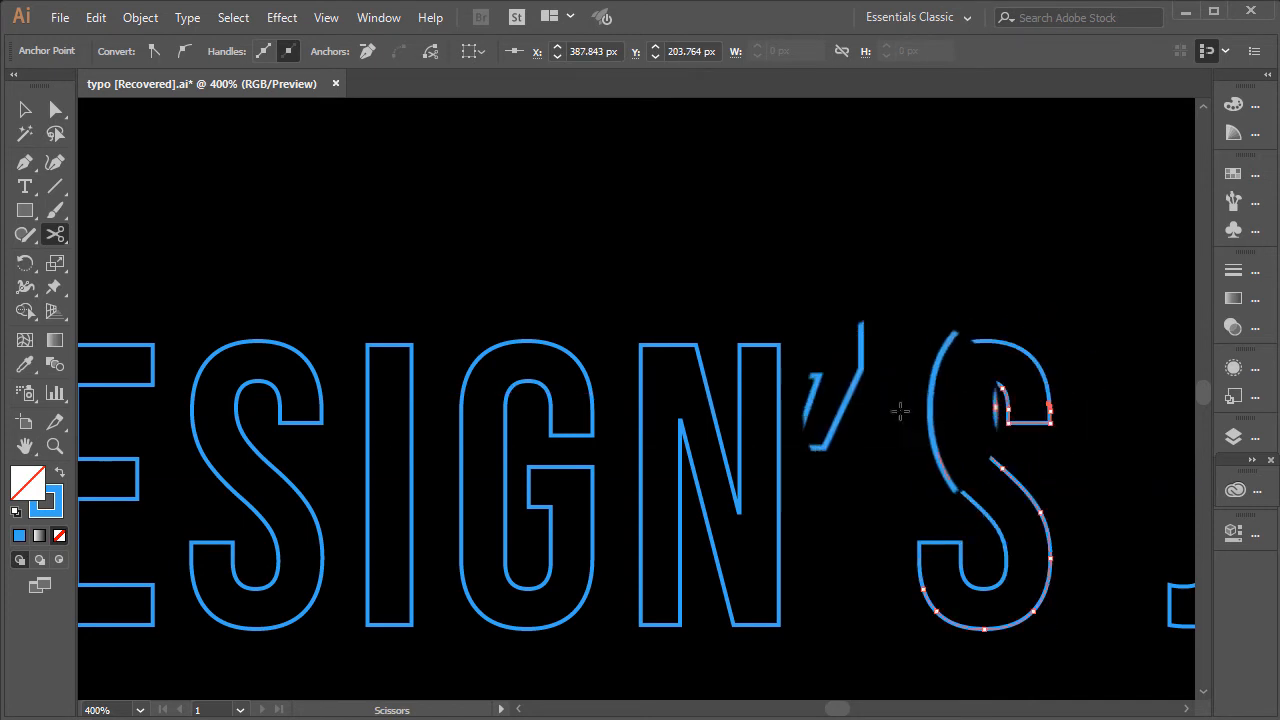
Step: Cut the outline of the letter J at two points on its upper-left edge and two on its lower-right edge
scroll(815, 347, down, 1)
scroll(1136, 424, up, 1)
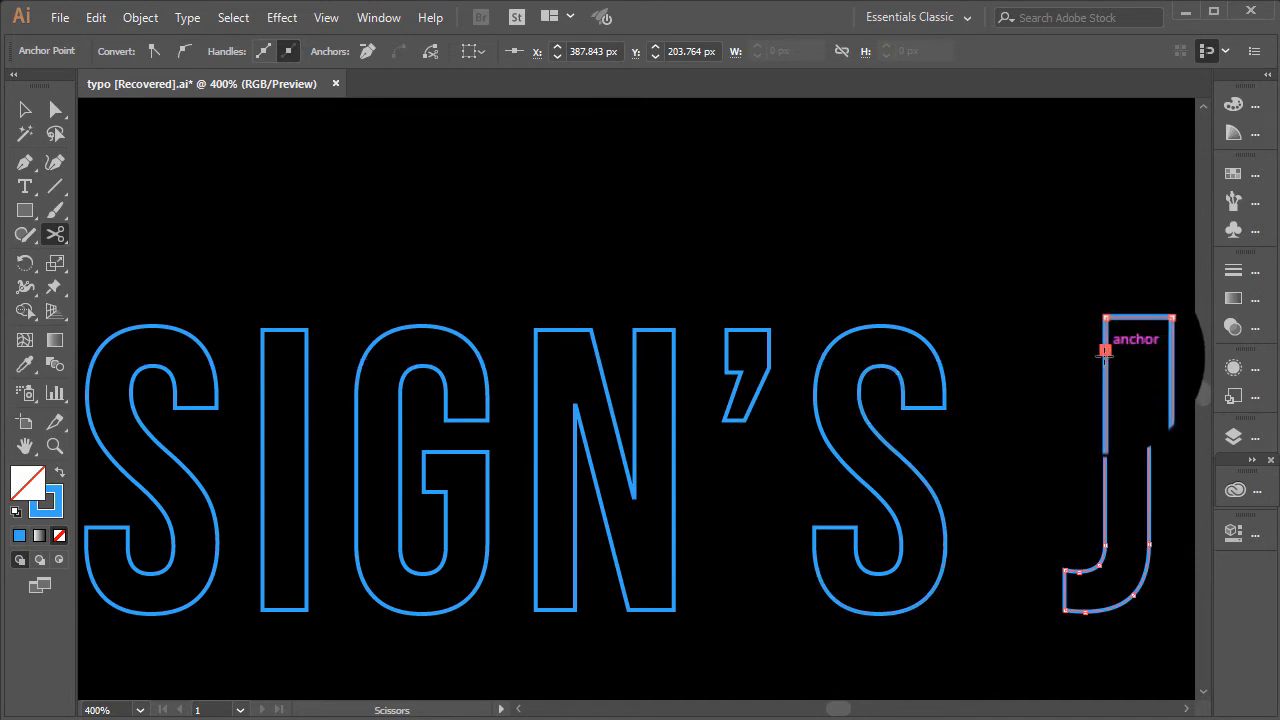
click(1106, 393)
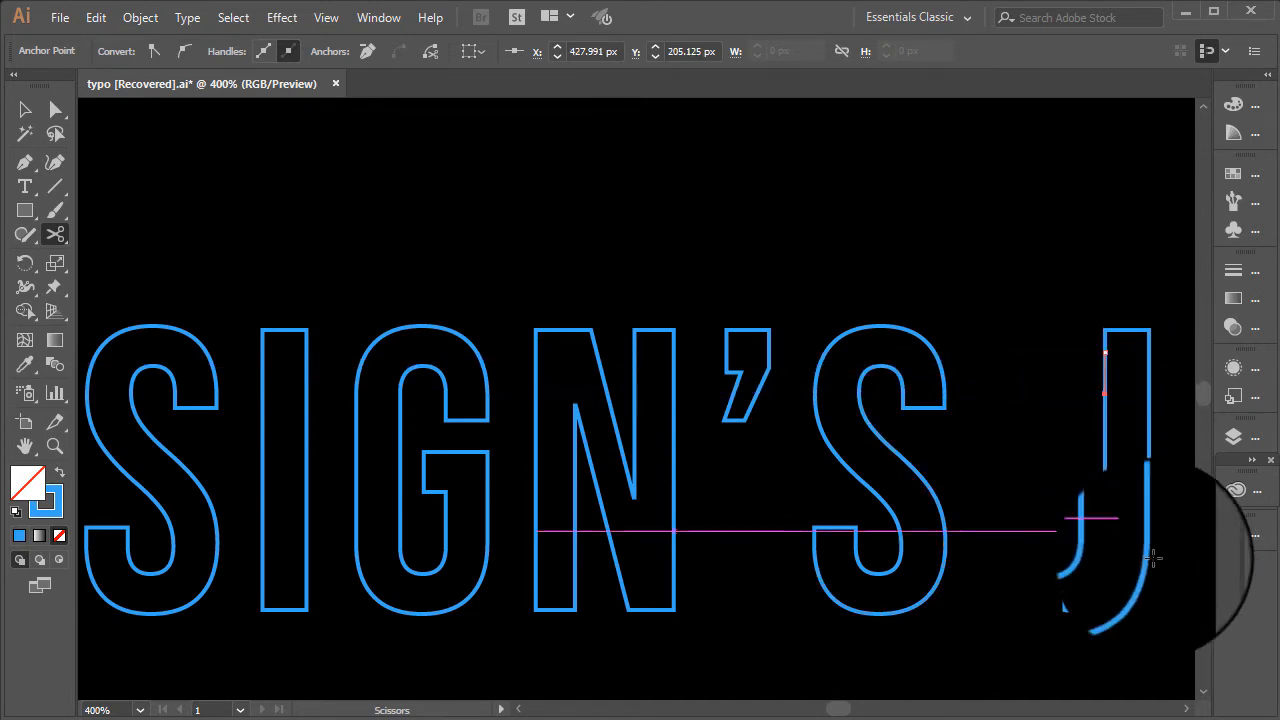
click(1148, 490)
click(1149, 523)
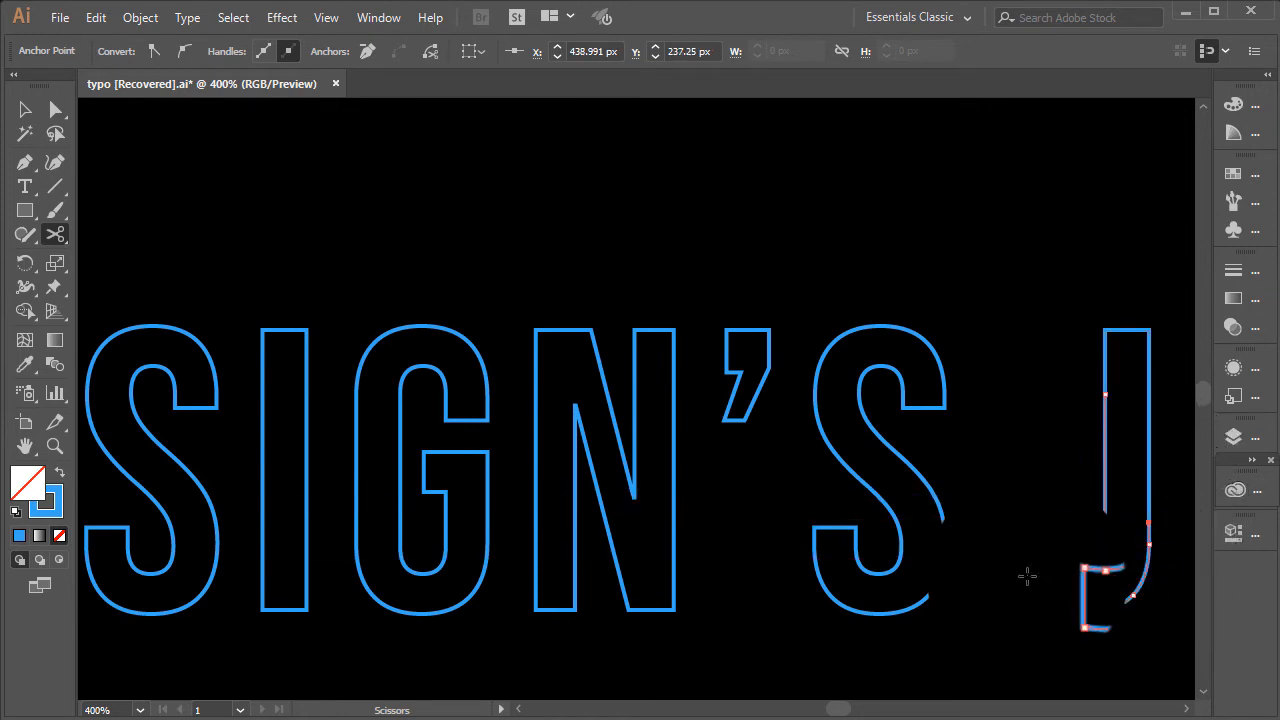
Step: Cut the outline of the letter U at two points on its upper-left outer edge and two on its lower-right outer edge
scroll(740, 463, down, 2)
scroll(1013, 447, up, 1)
scroll(1013, 447, up, 1)
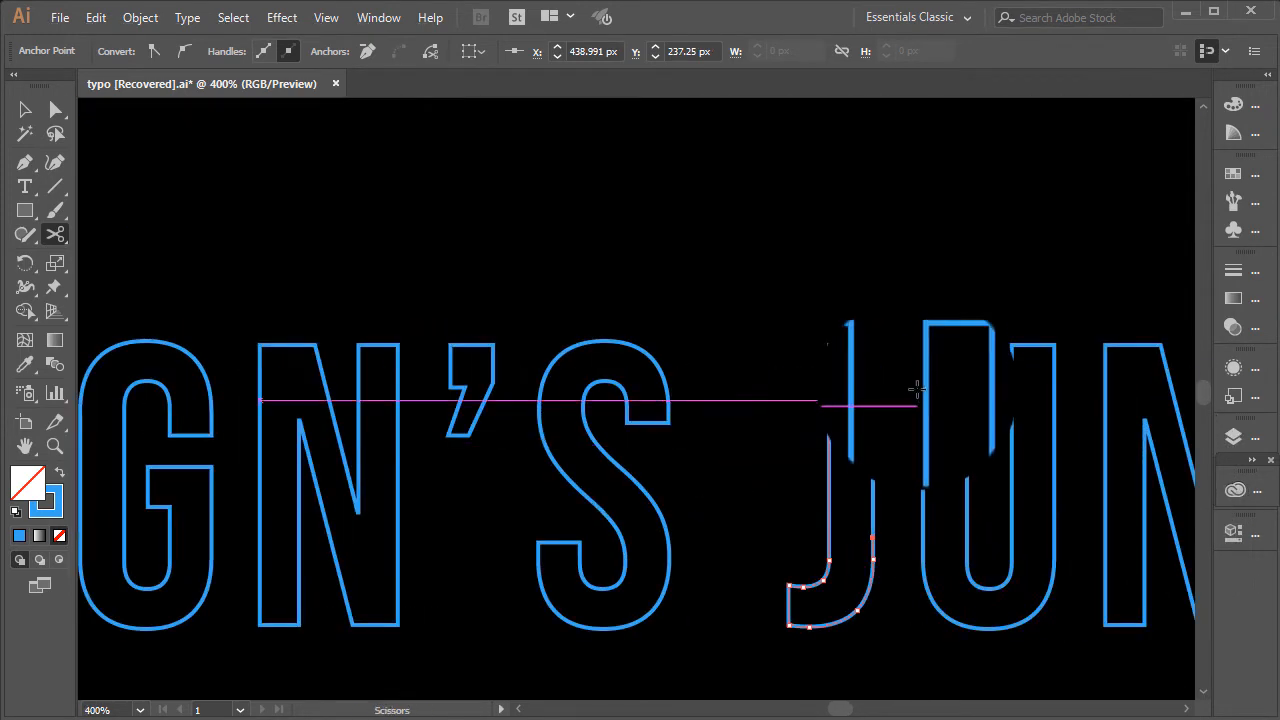
click(922, 372)
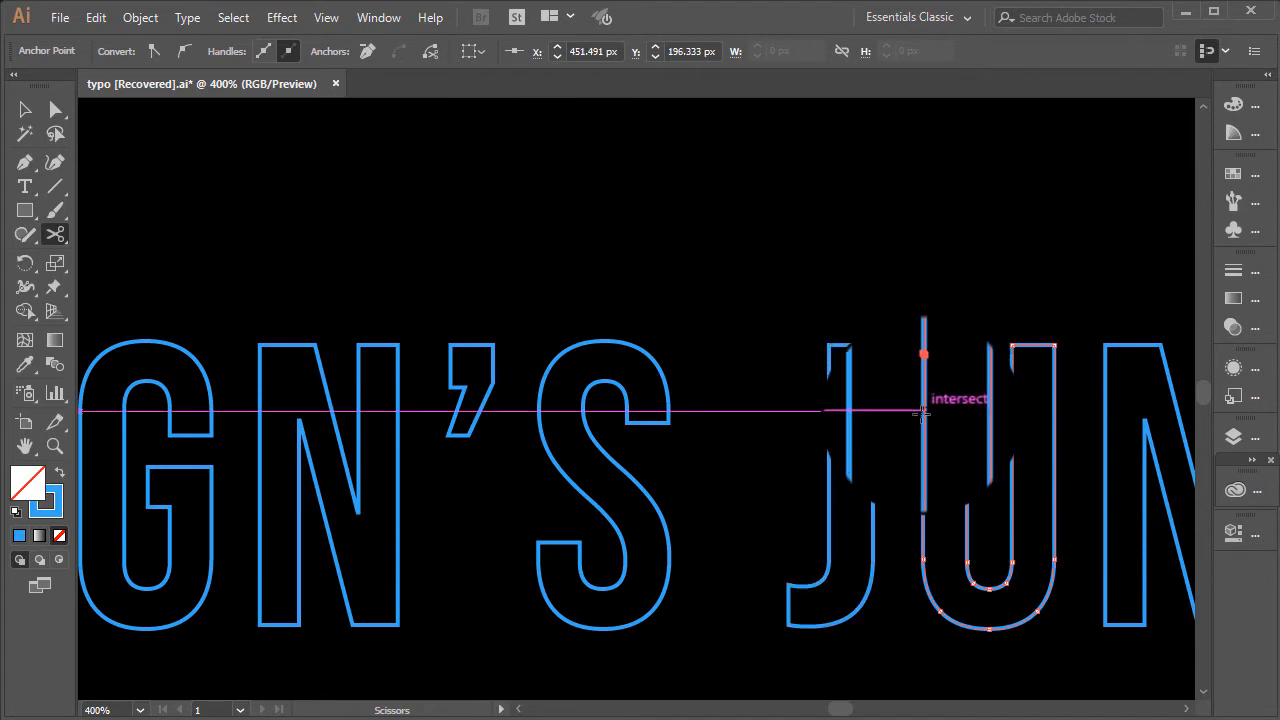
click(922, 423)
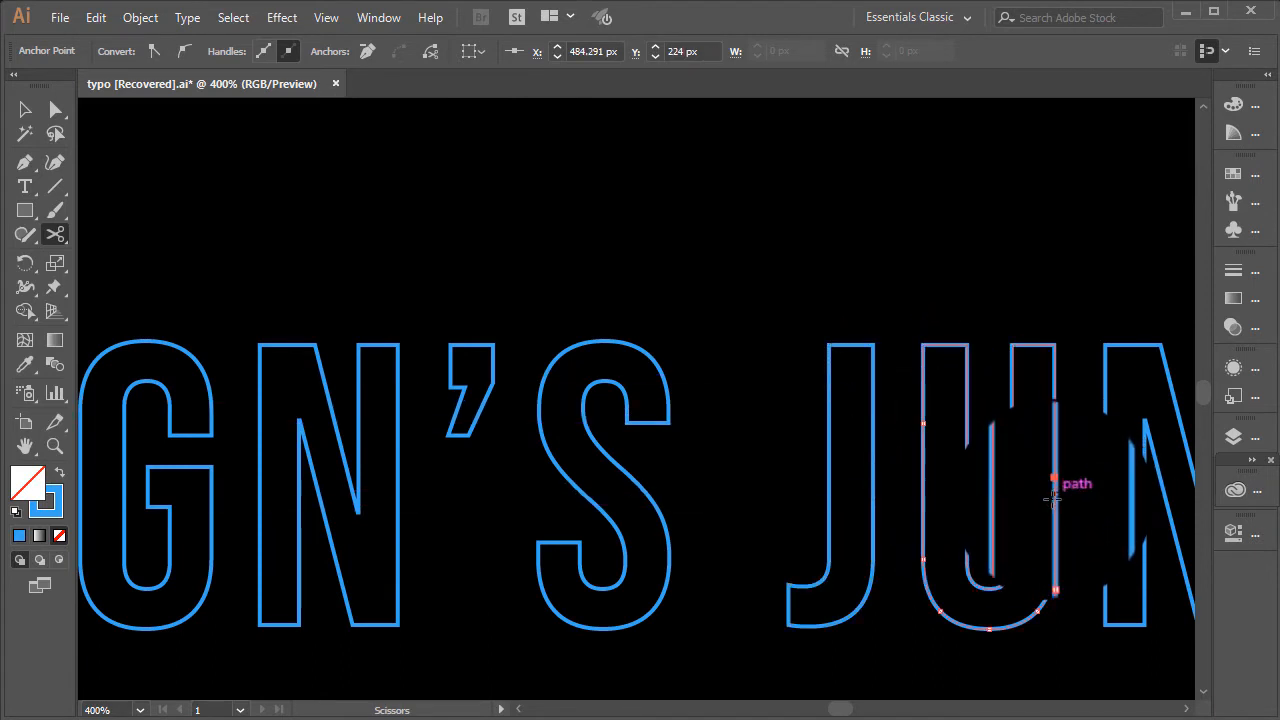
click(1054, 531)
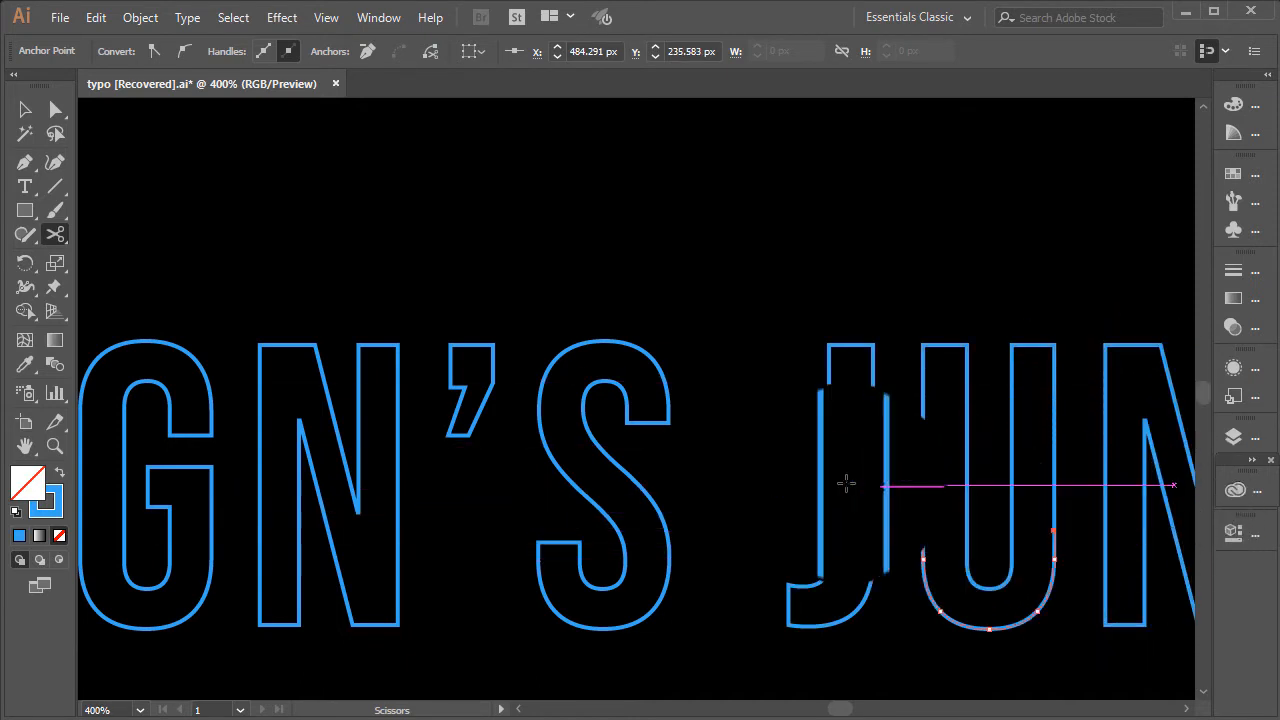
Step: Cut the outline of the letter N in JUNK along its upper-left and lower-right outer edges
scroll(1110, 487, down, 1)
scroll(1066, 483, down, 2)
scroll(1112, 472, up, 2)
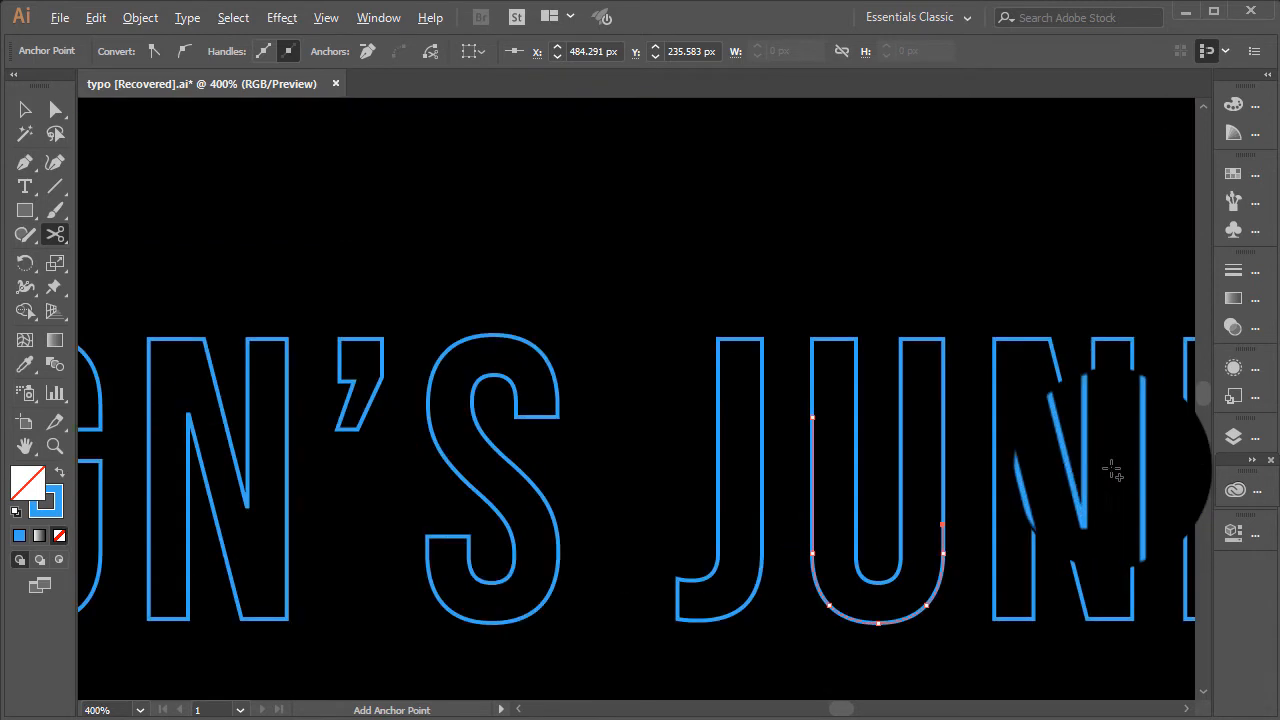
scroll(905, 453, down, 3)
scroll(898, 452, down, 2)
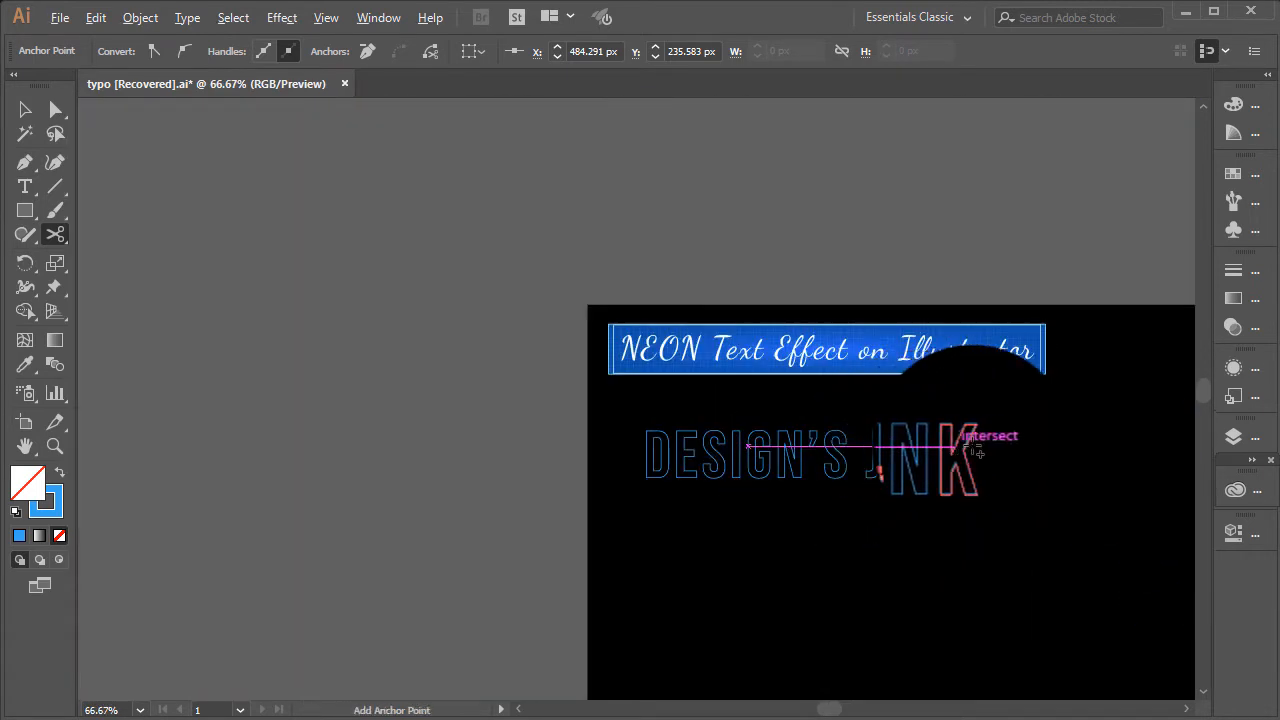
scroll(960, 440, up, 2)
scroll(770, 525, up, 1)
scroll(770, 525, up, 3)
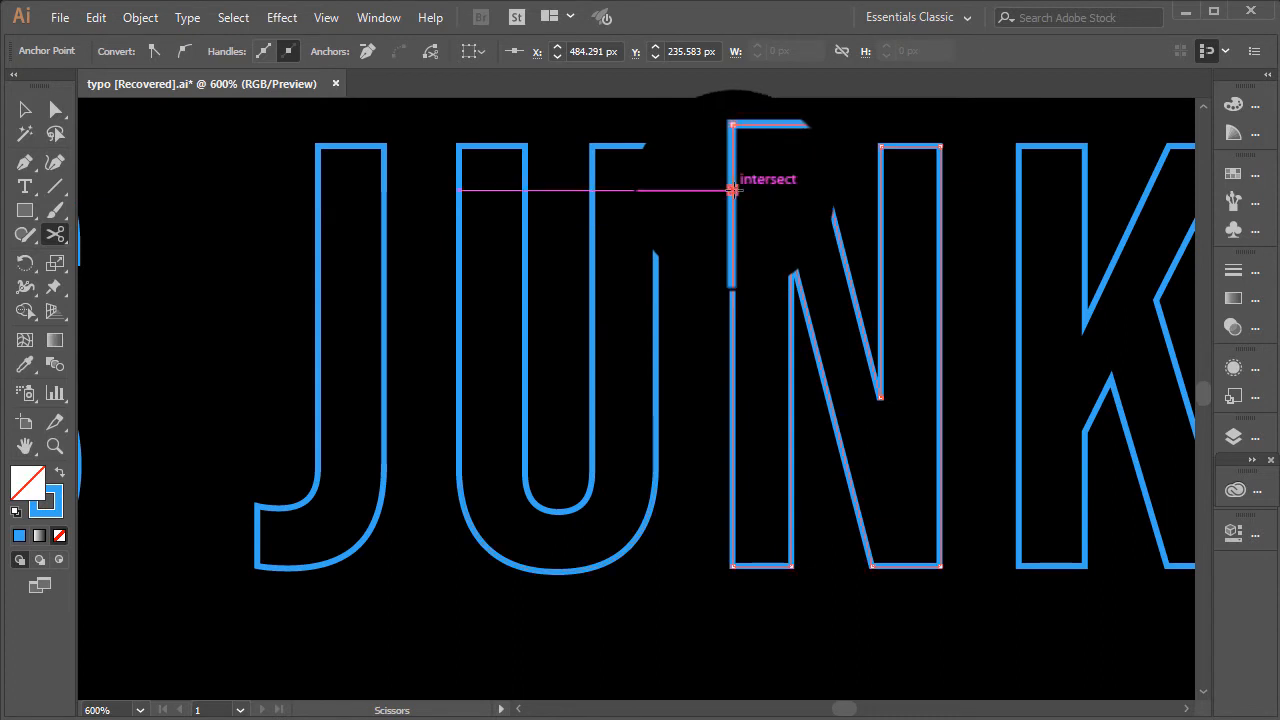
click(733, 190)
click(733, 227)
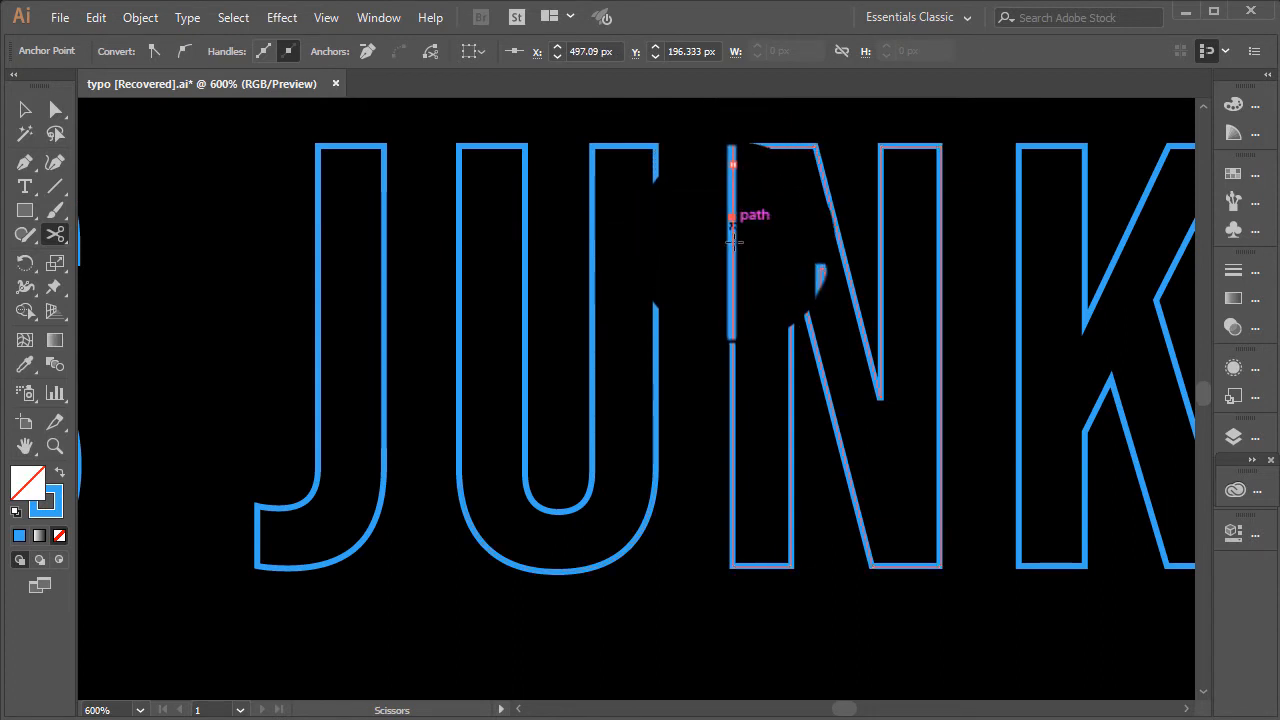
click(938, 487)
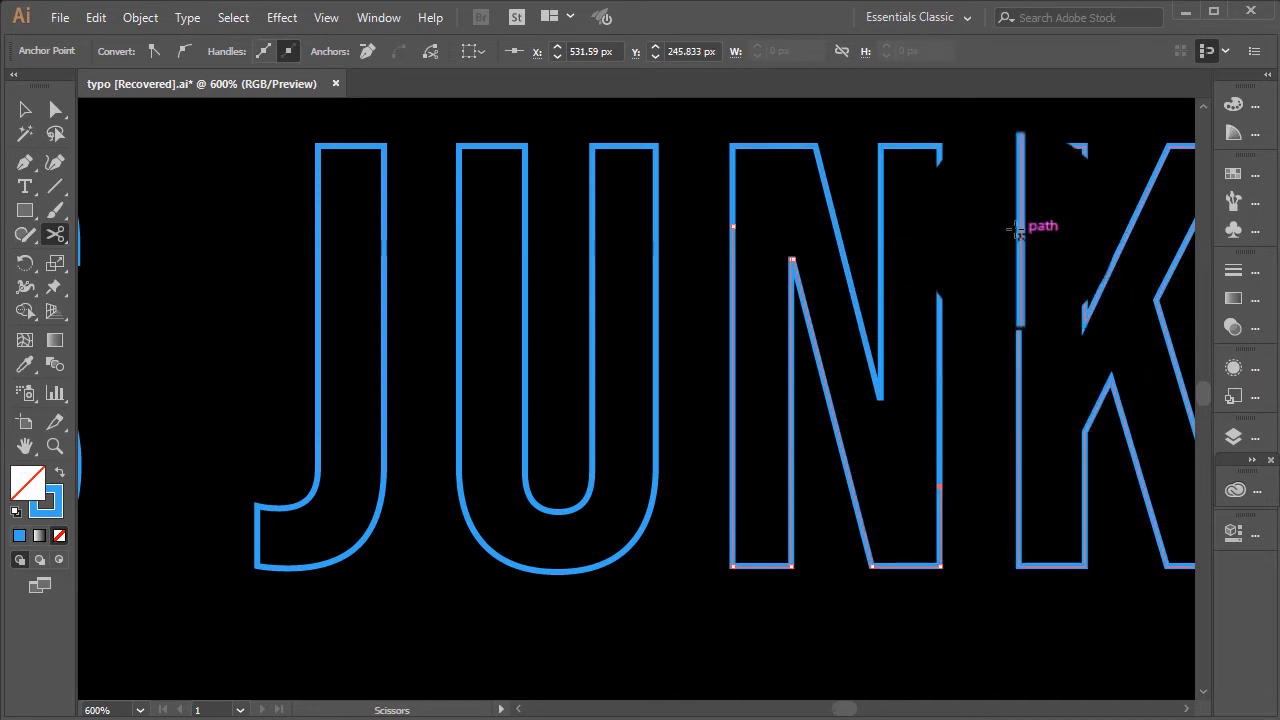
Step: Cut the outline of the letter K at two points on its upper-left edge and two on its lower-right leg, dismissing the scissors warning
click(1018, 190)
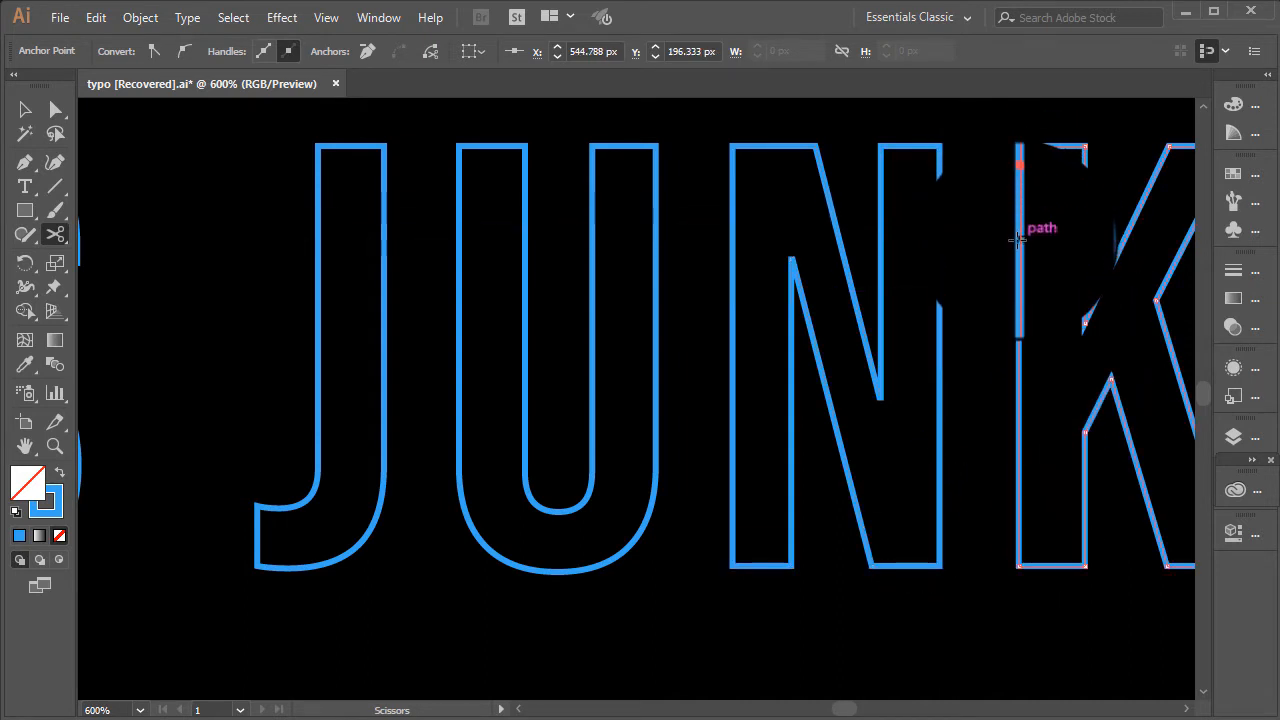
click(1018, 243)
scroll(872, 455, down, 1)
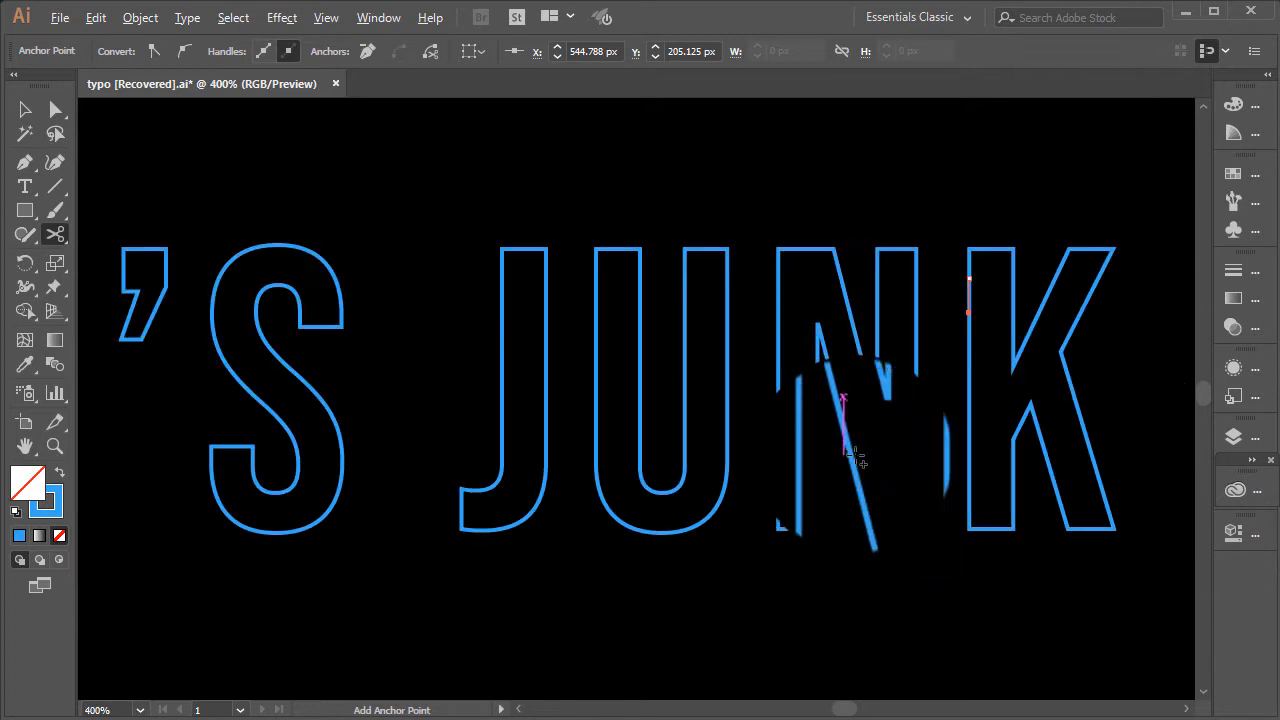
click(1084, 434)
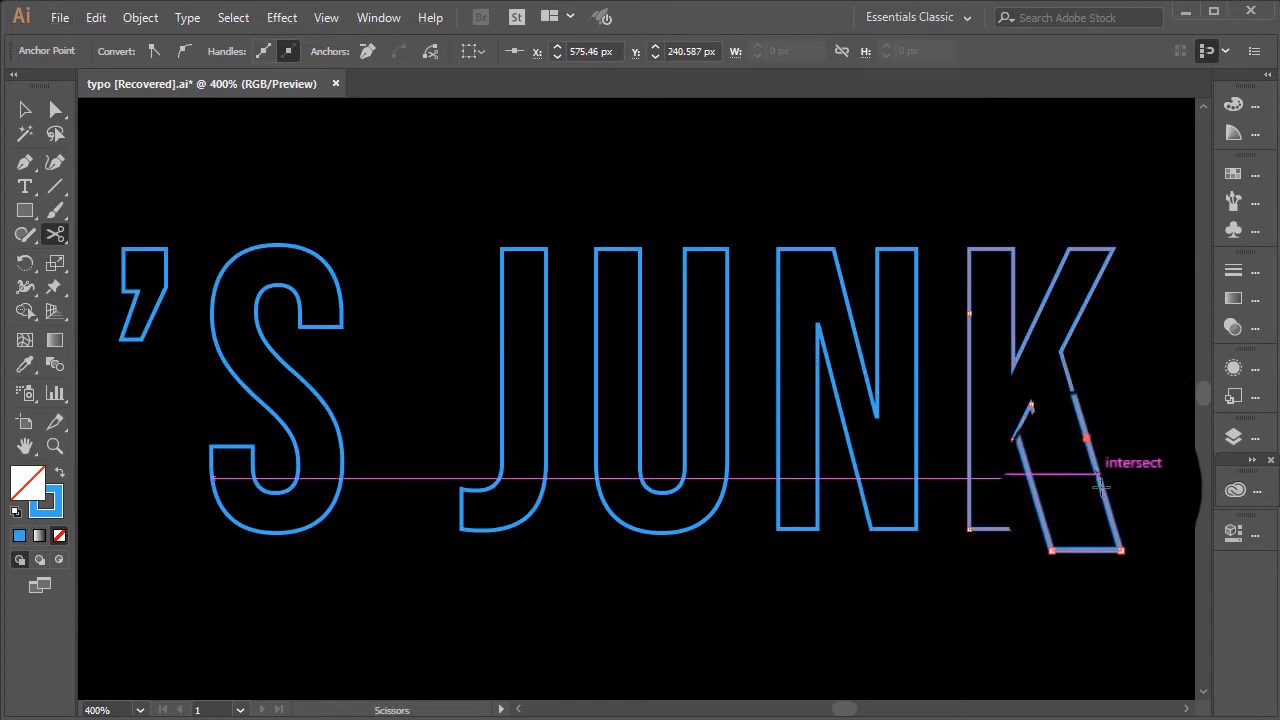
click(1105, 494)
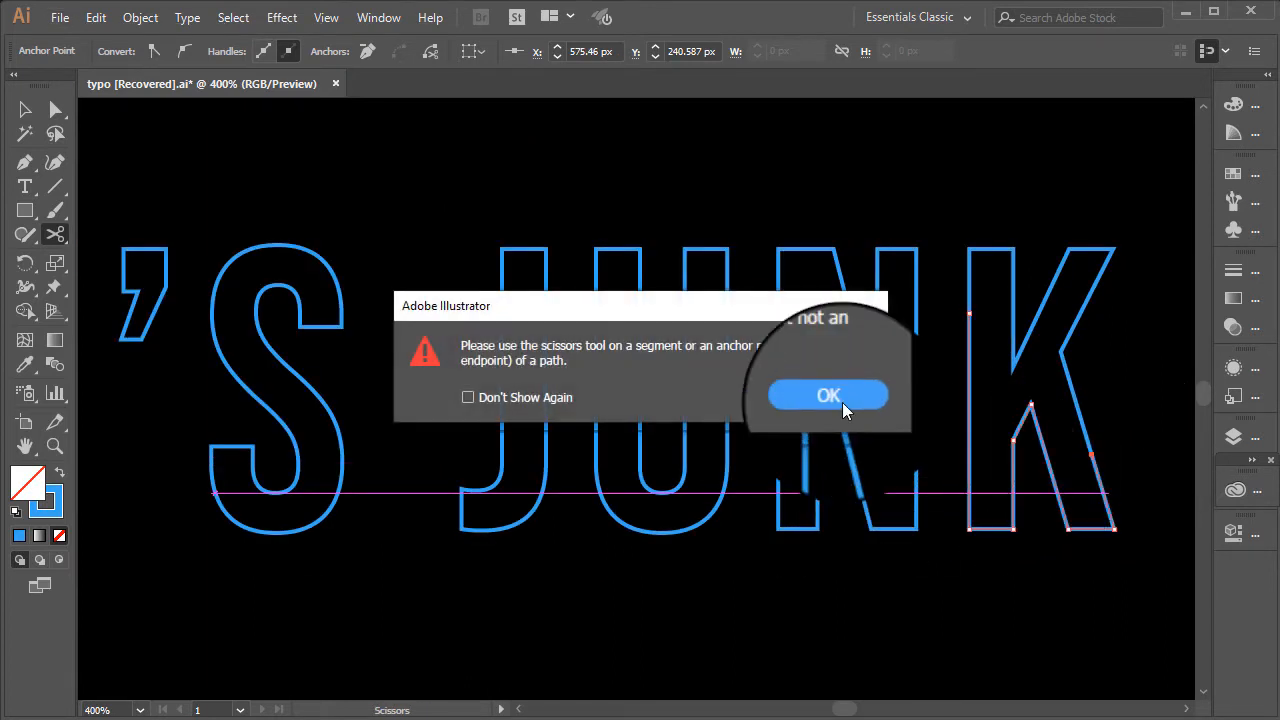
click(831, 397)
click(1101, 494)
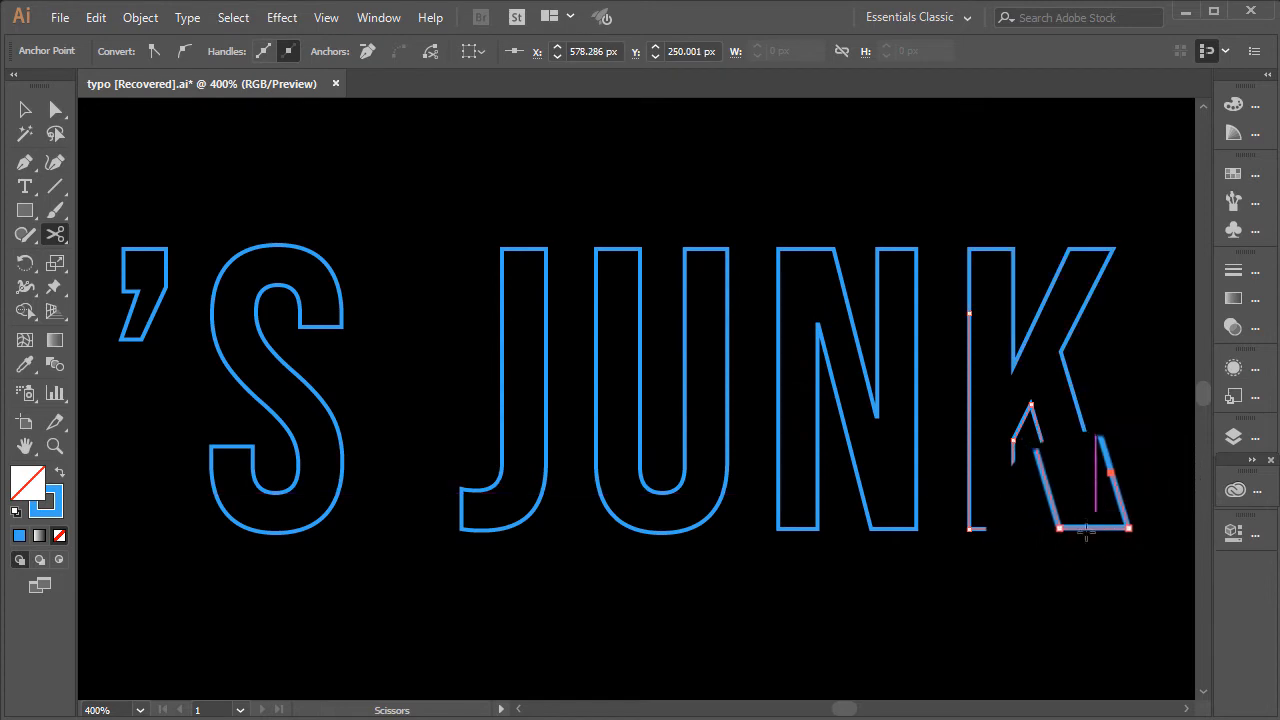
Step: Show the whole lettering and switch the artwork from preview to outline display
scroll(814, 451, down, 2)
scroll(798, 452, down, 4)
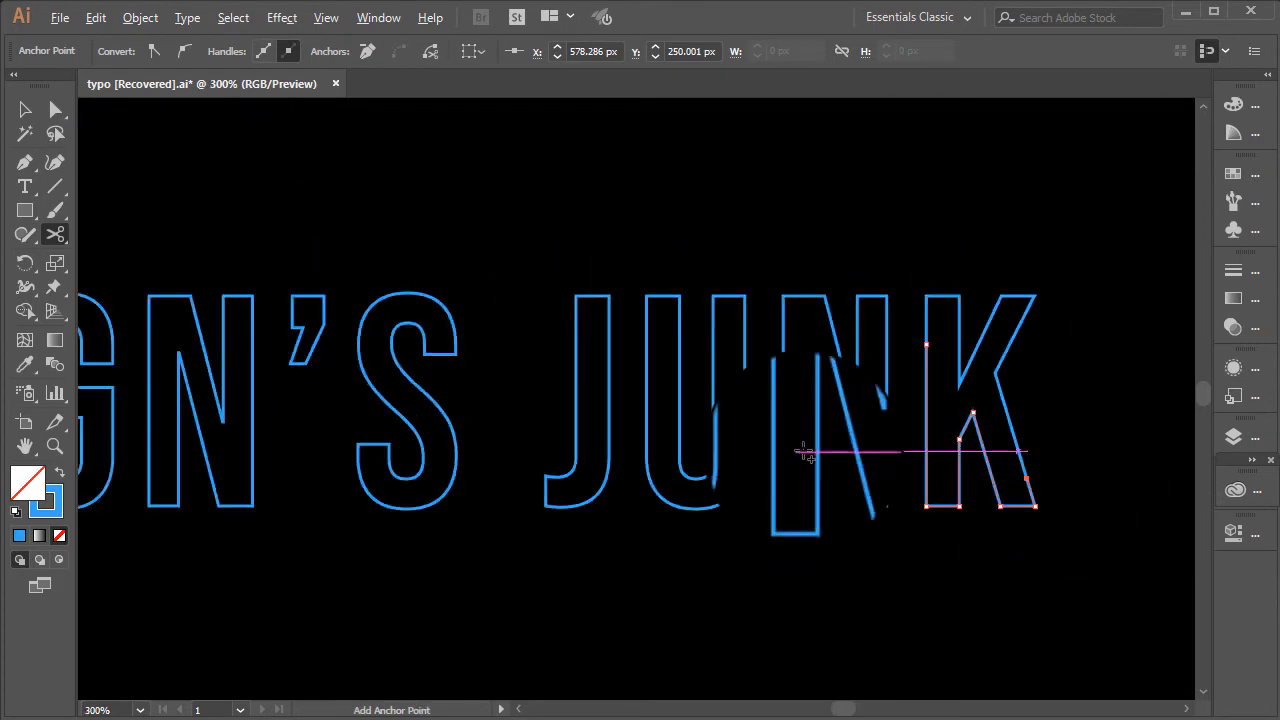
scroll(760, 481, up, 2)
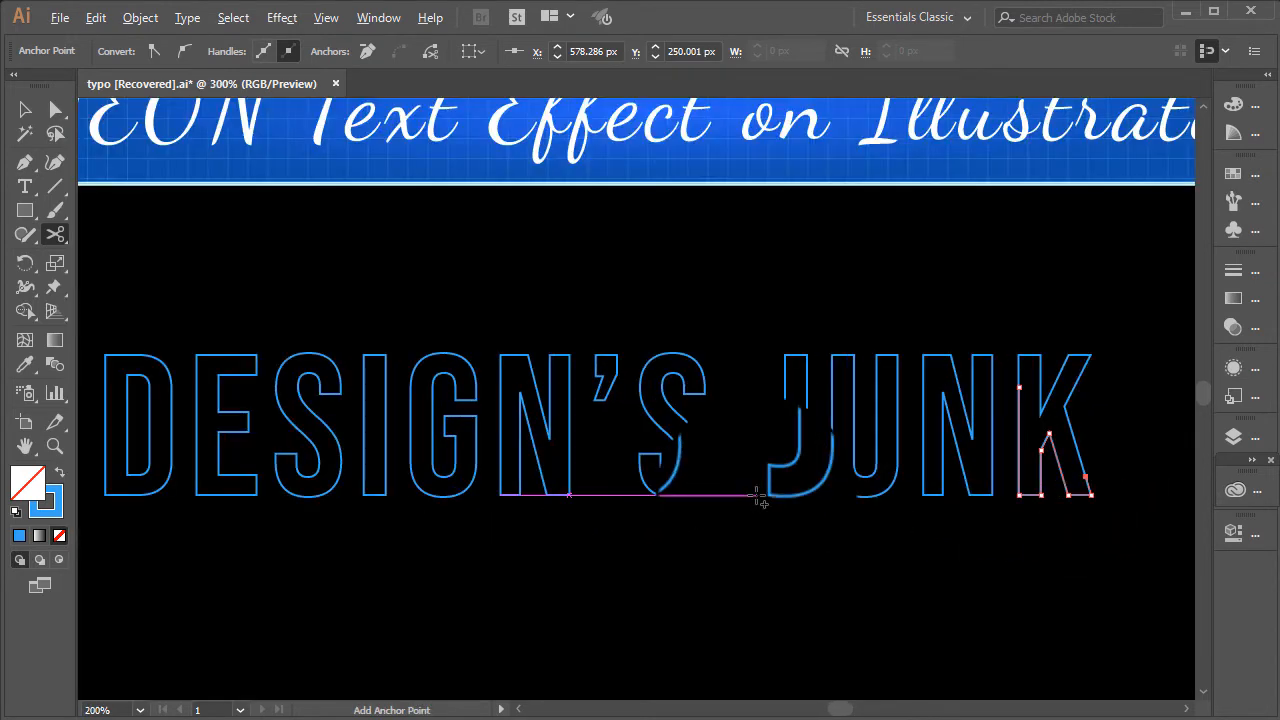
scroll(791, 462, down, 2)
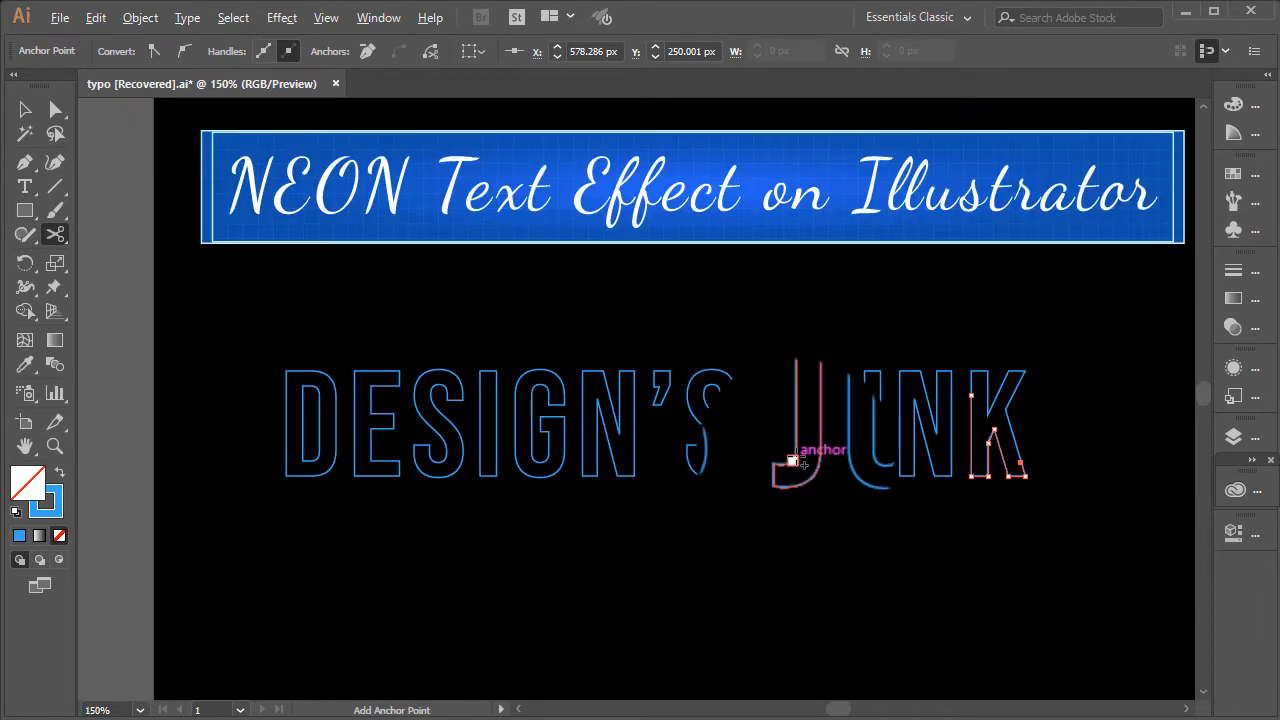
click(796, 453)
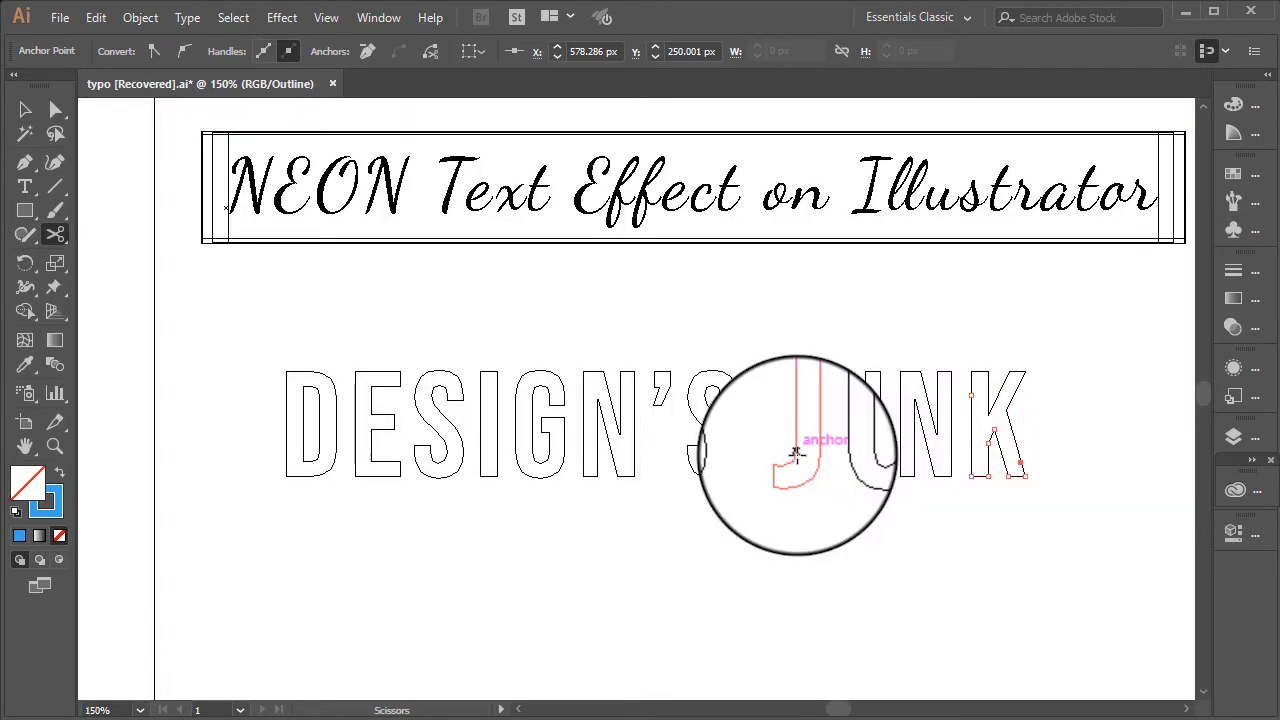
Step: Examine the anchor points of all the DESIGN'S JUNK letters with the Direct Selection tool, and clear the selection
click(55, 109)
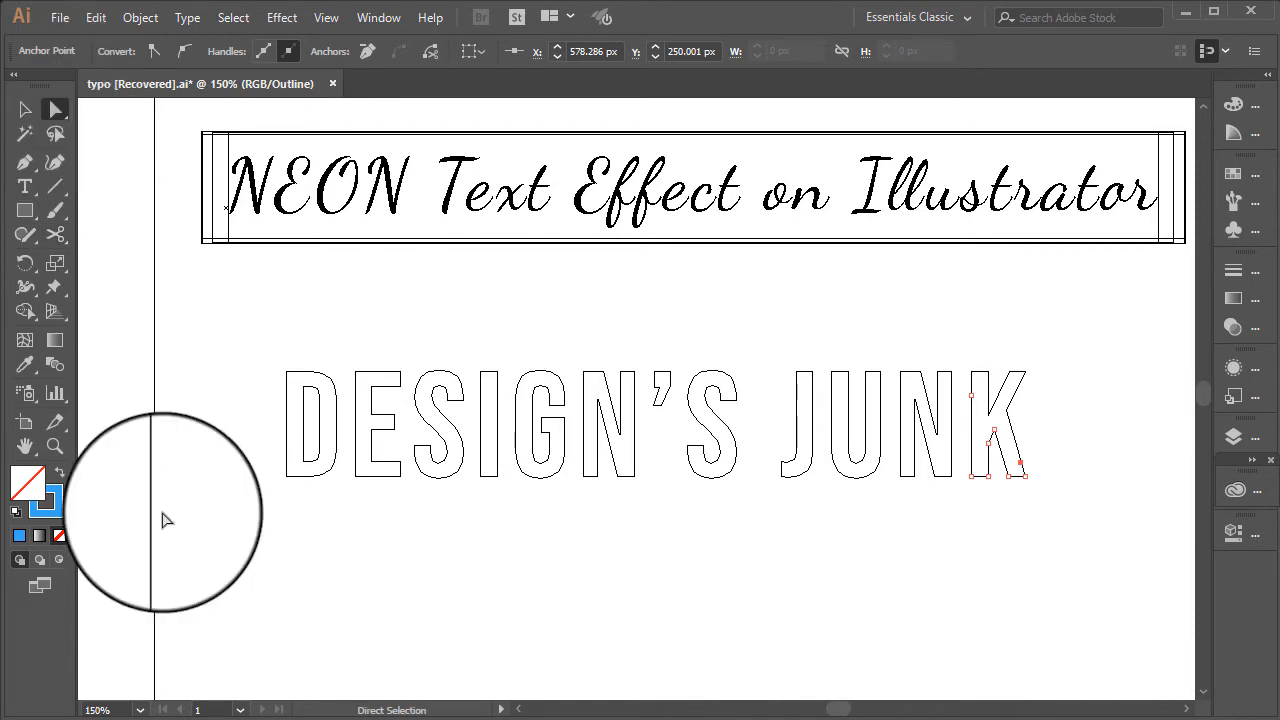
drag(257, 343, 1100, 502)
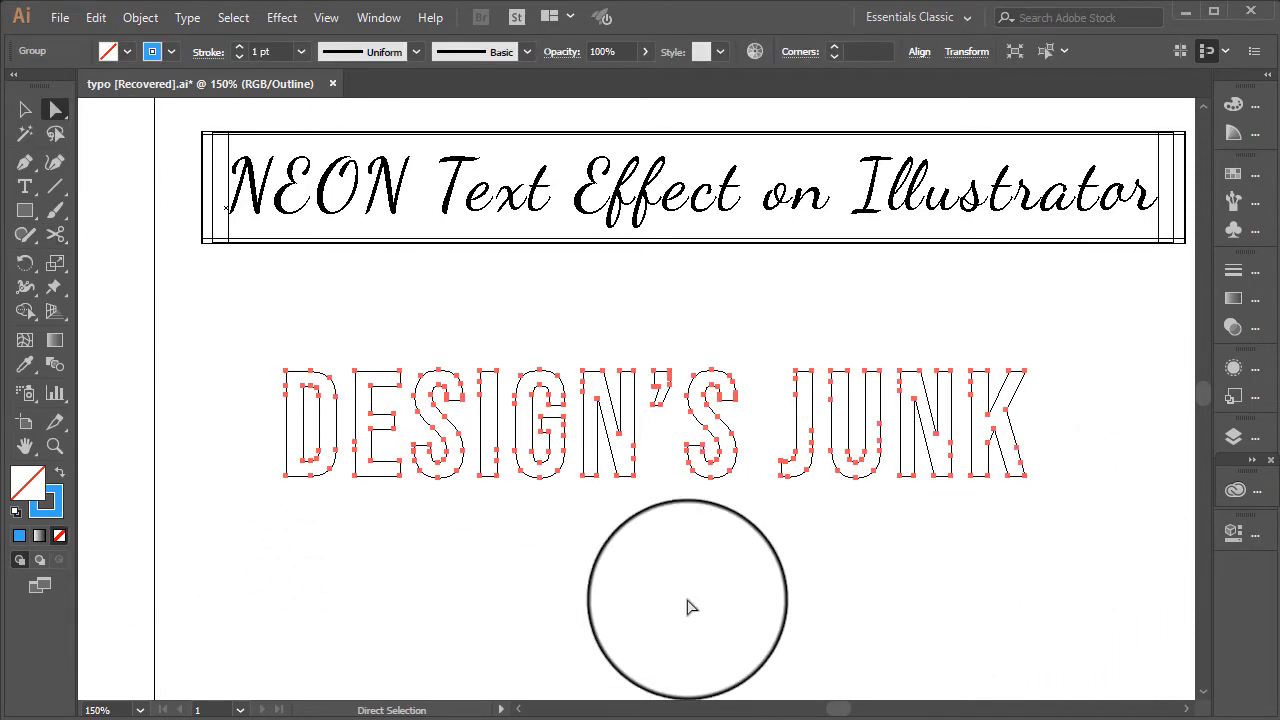
click(687, 600)
click(384, 432)
click(390, 532)
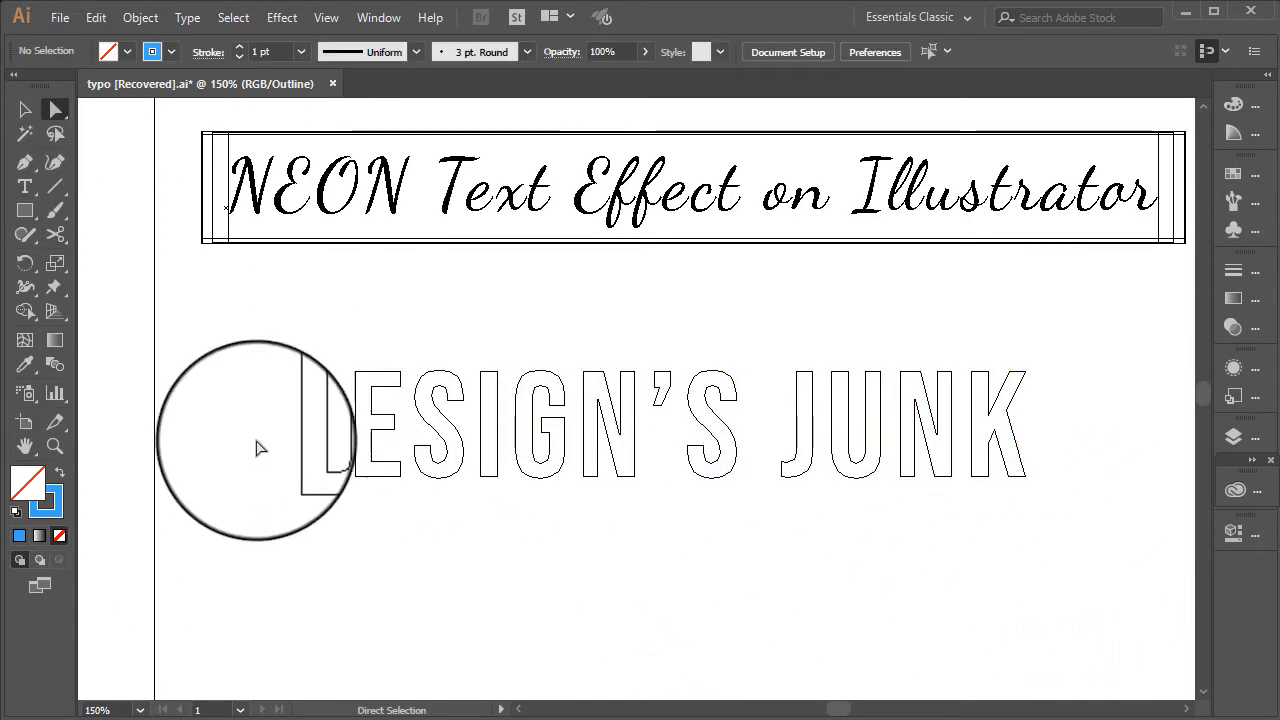
scroll(257, 448, up, 3)
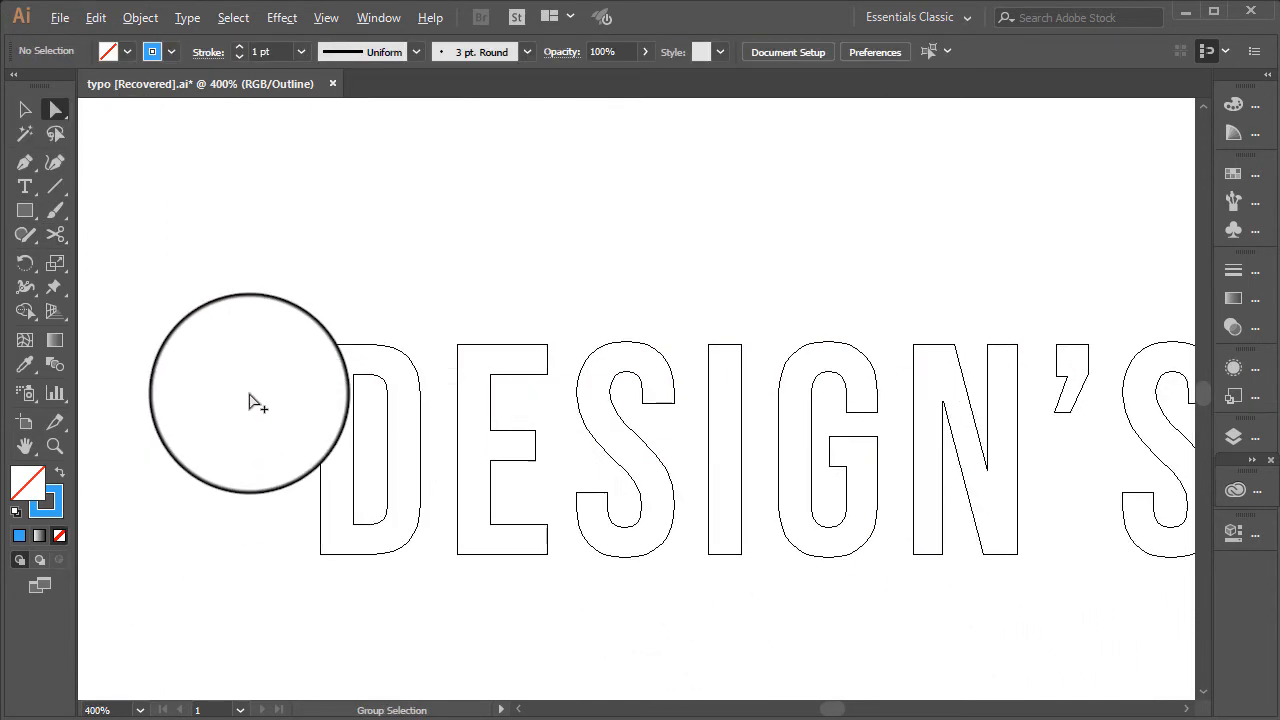
Step: Delete the cut segments on the upper-left edge and lower-right curve of the letter D, and clear the selection
click(343, 371)
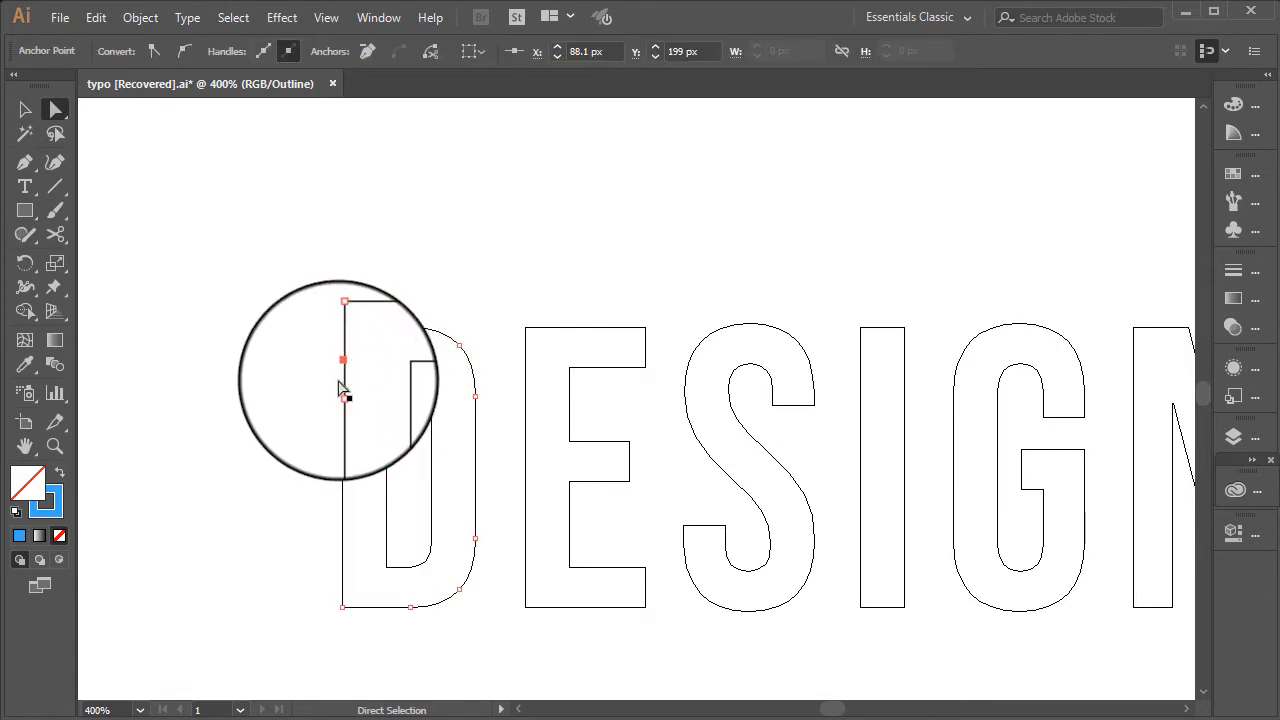
key(Delete)
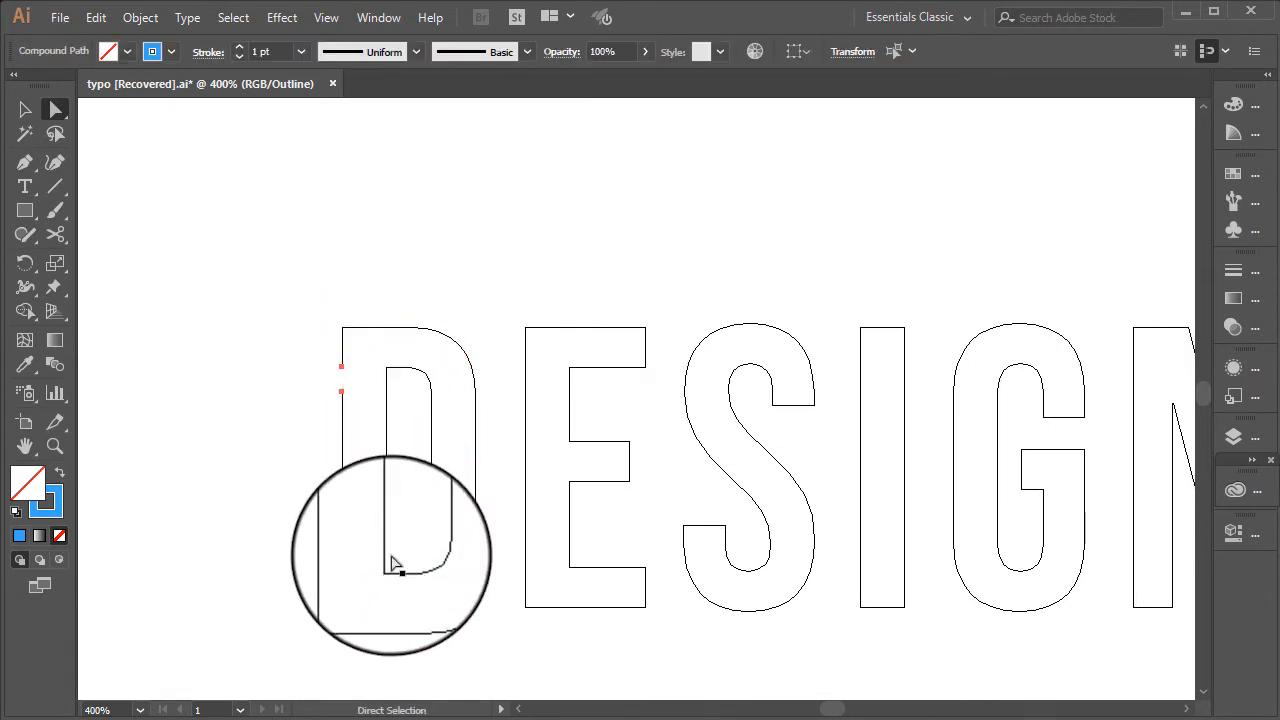
click(466, 584)
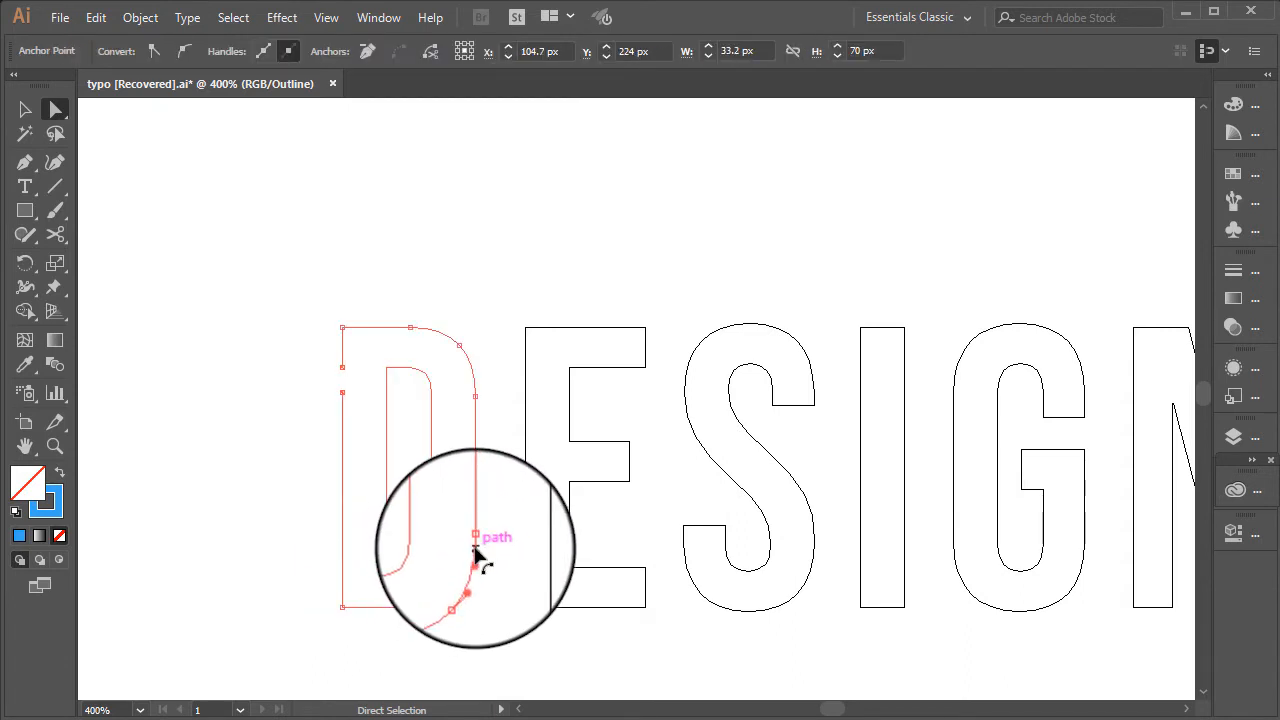
key(Delete)
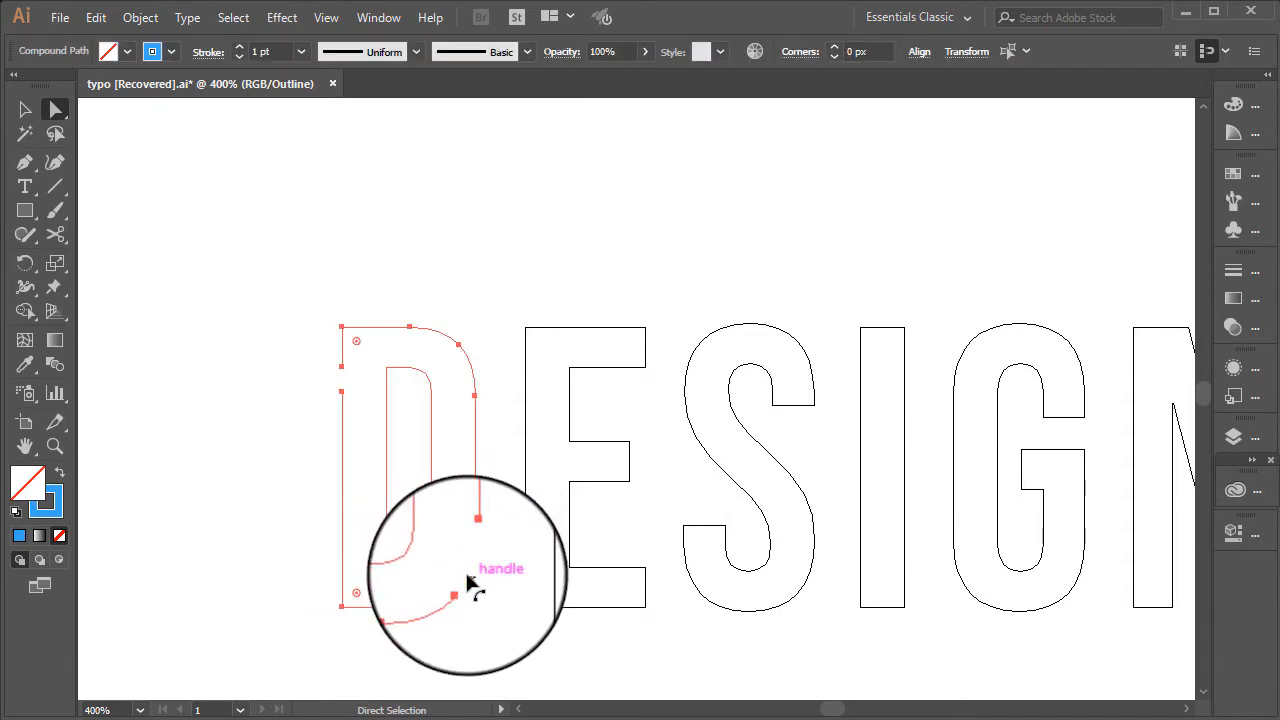
click(517, 656)
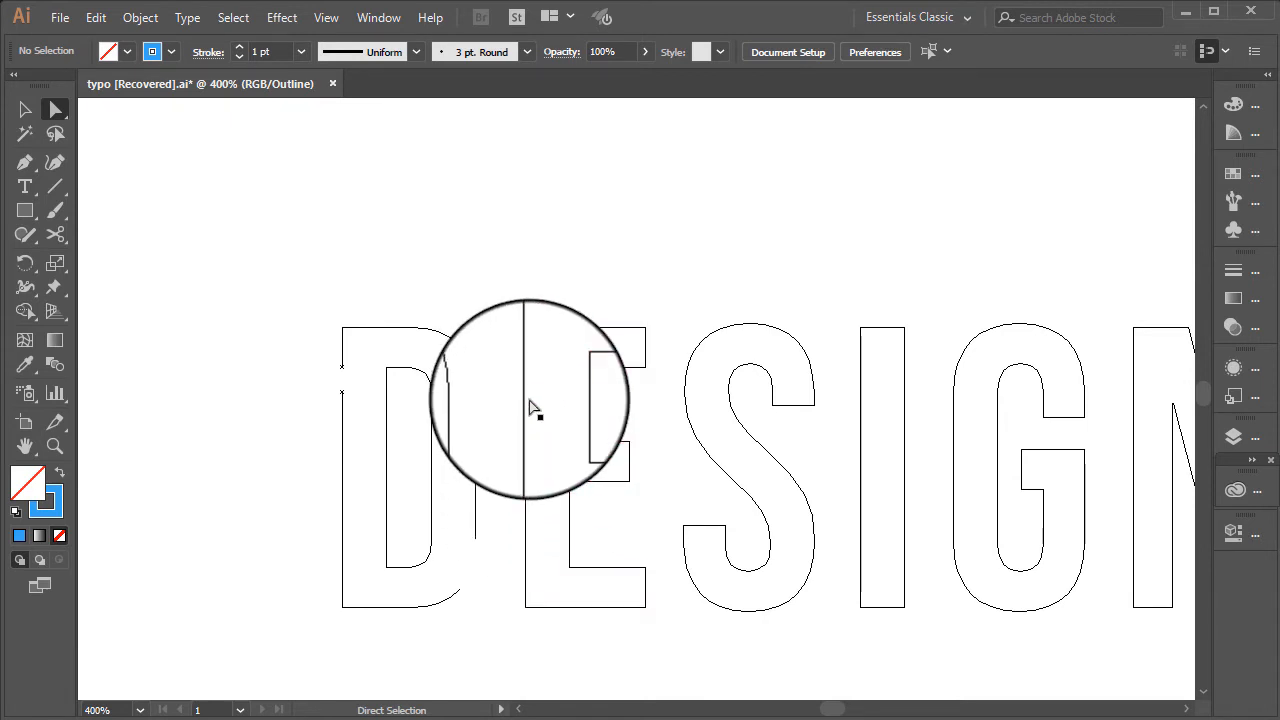
Step: Delete the short cut segment on the lower part of the letter E's left edge, undoing the accidental anchor move
click(531, 537)
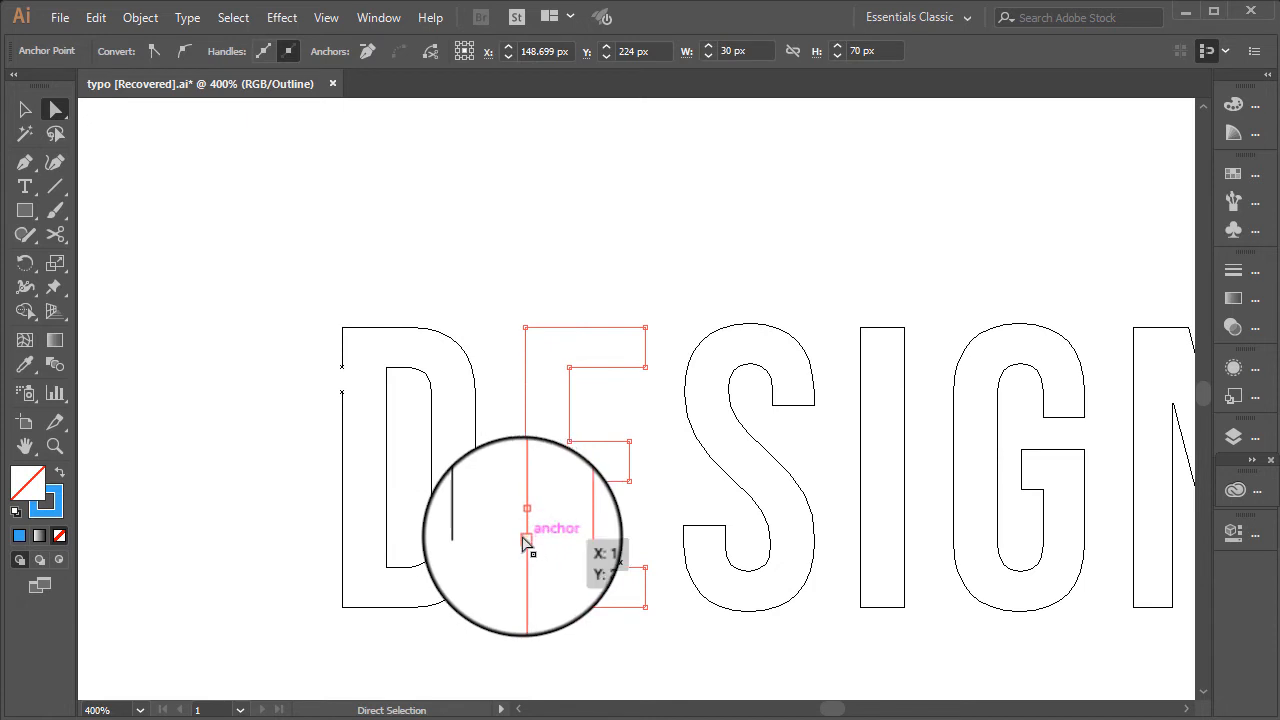
scroll(527, 541, up, 2)
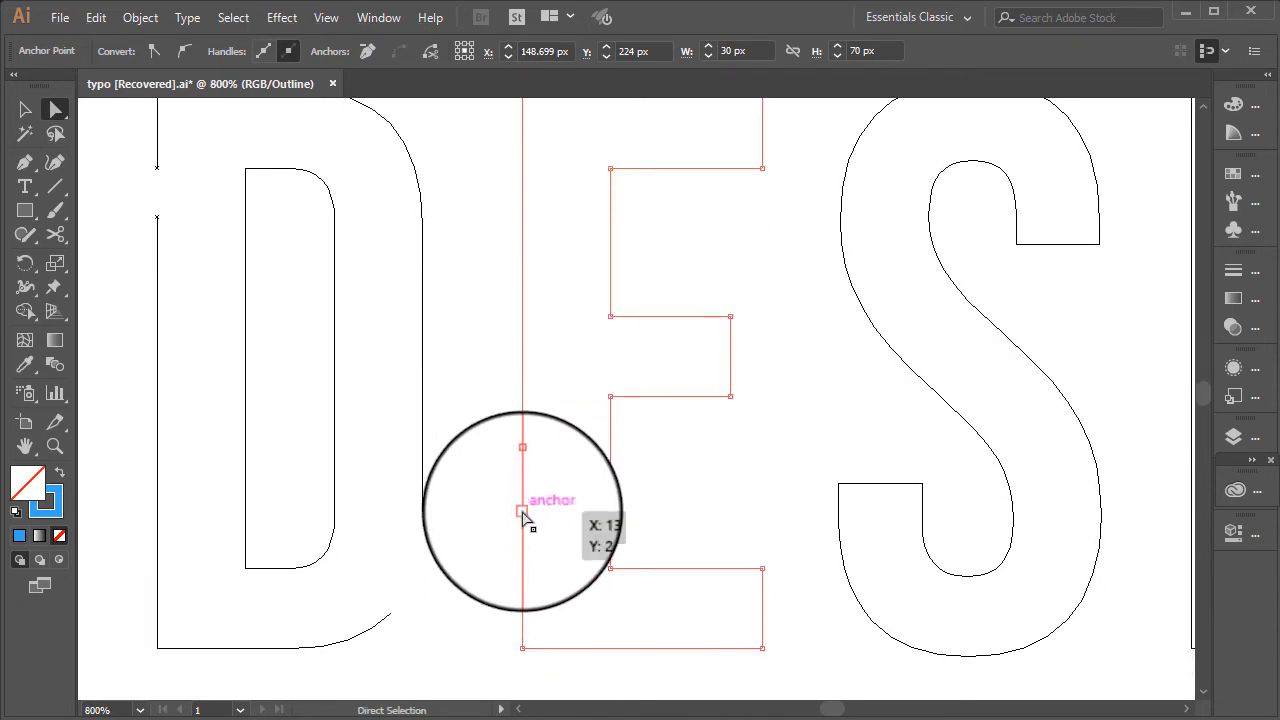
drag(522, 511, 522, 520)
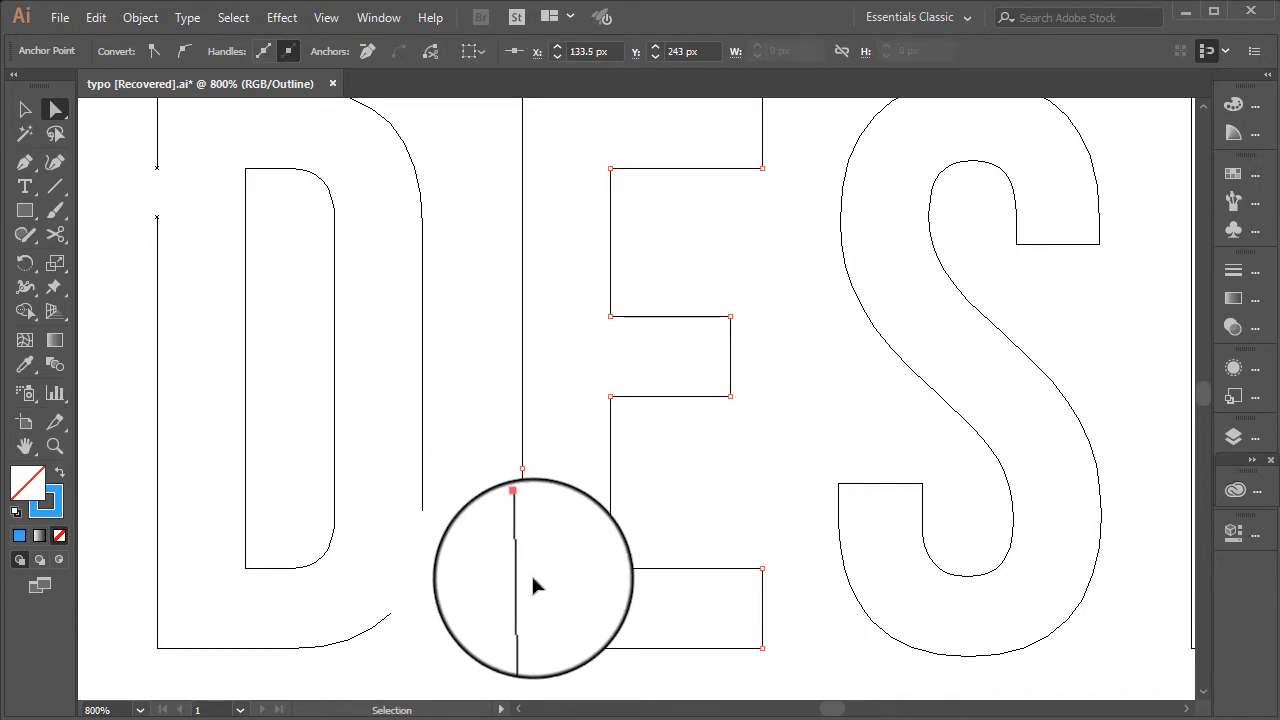
key(ctrl+z)
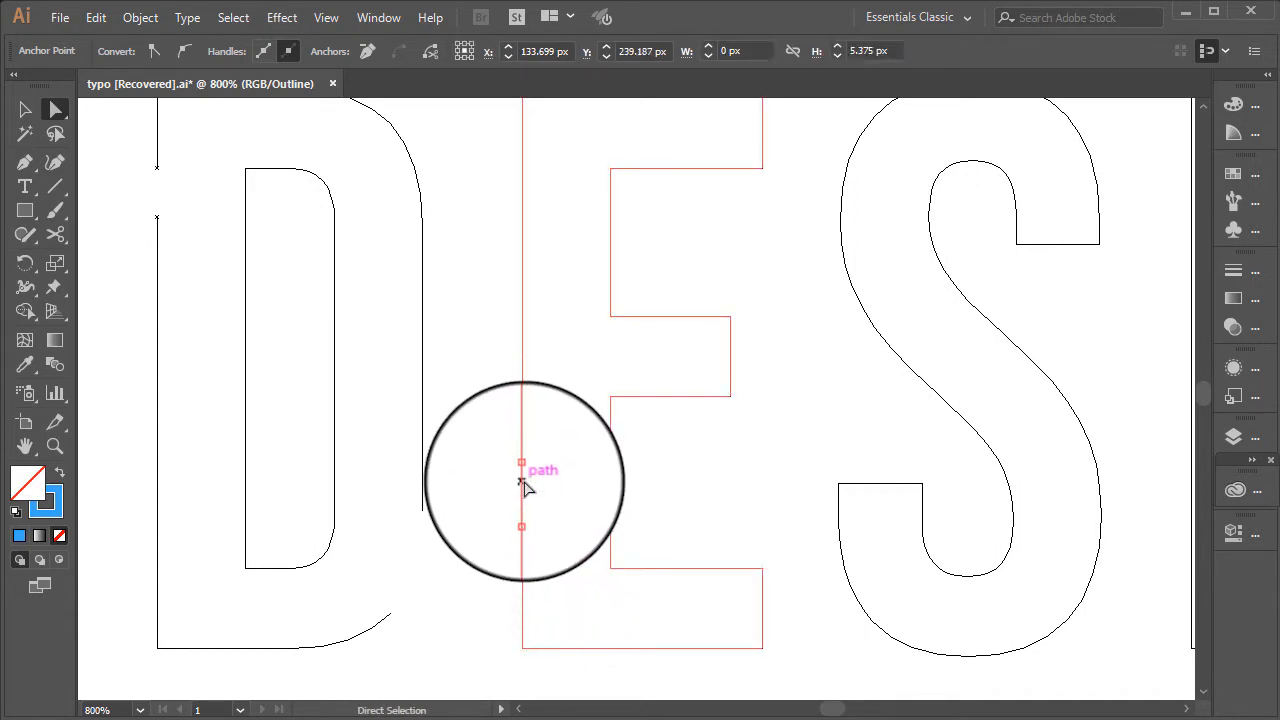
click(522, 484)
key(Delete)
scroll(680, 510, up, 5)
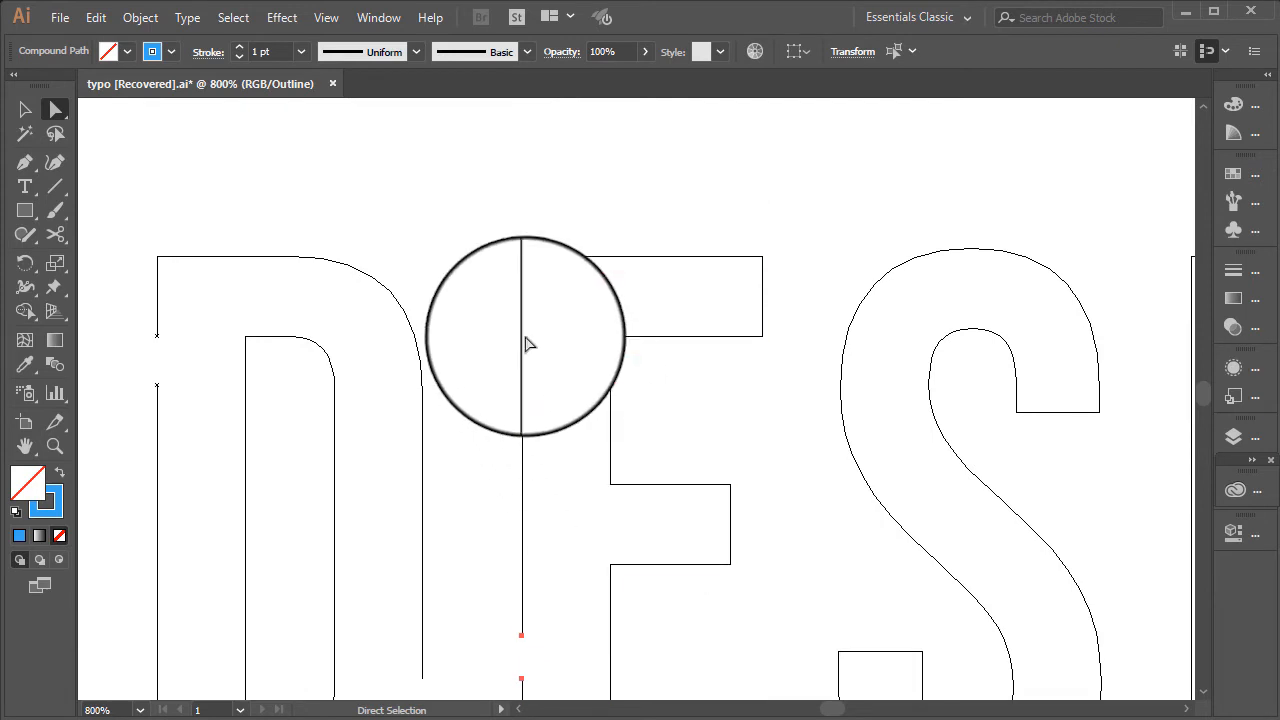
scroll(670, 440, down, 5)
click(722, 570)
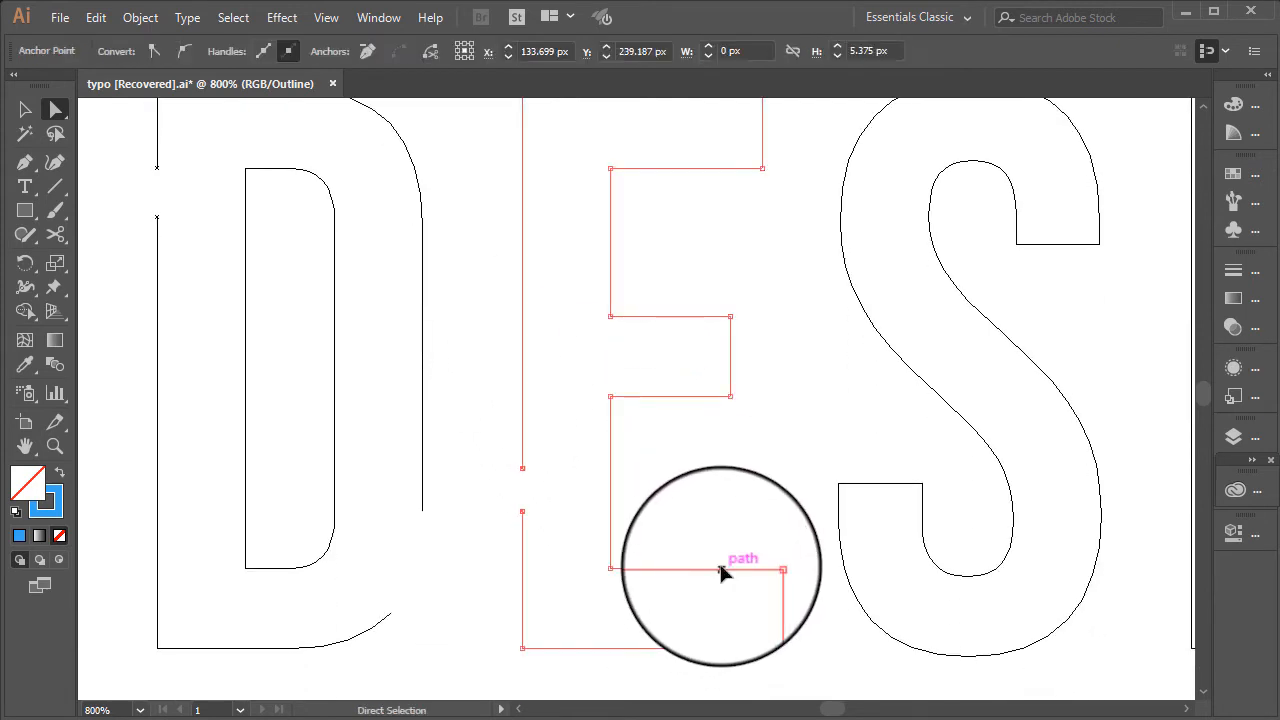
Step: Delete the cut segments on the lower-left and upper-right outer curves of the first S in DESIGN'S
scroll(784, 600, up, 3)
click(842, 618)
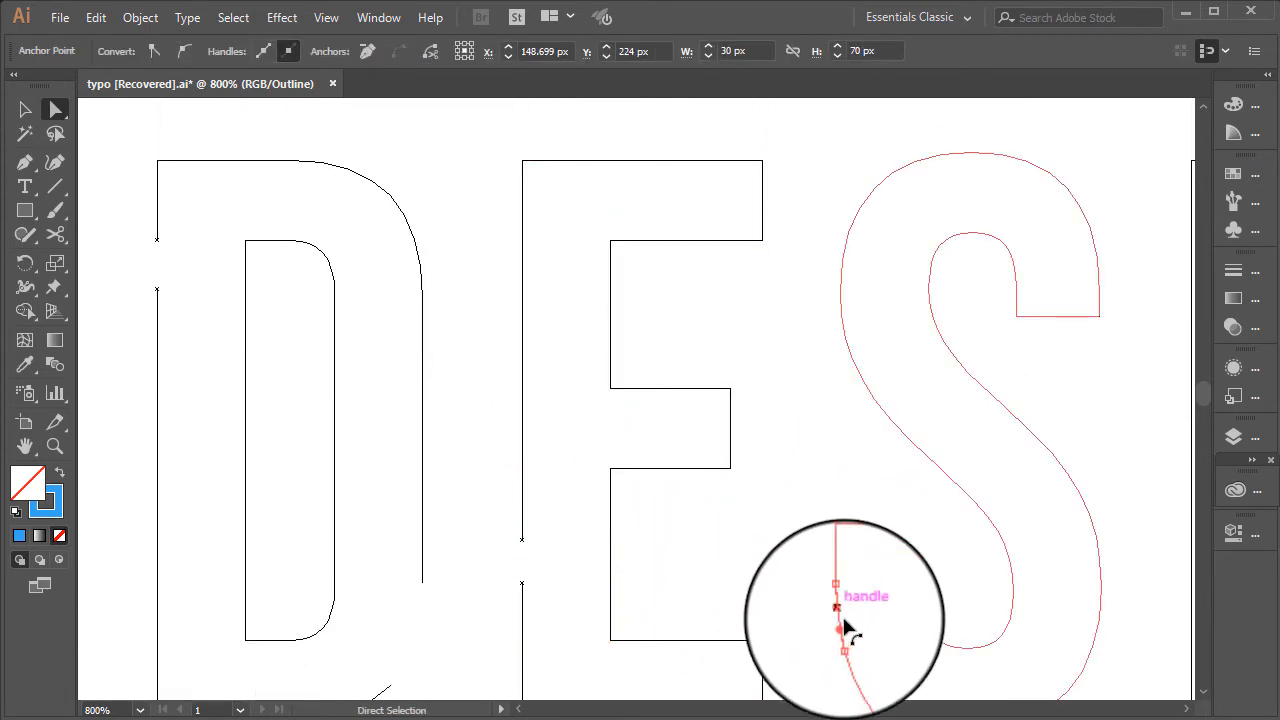
scroll(810, 618, down, 2)
key(Delete)
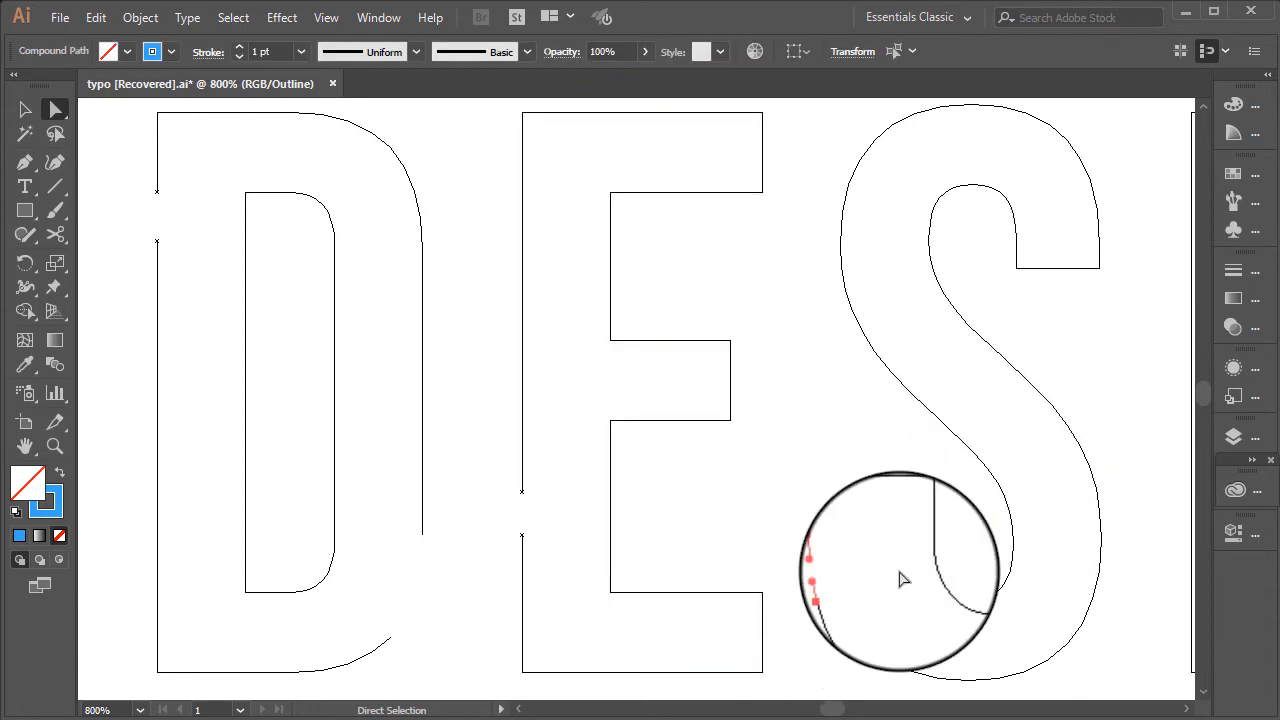
click(1101, 226)
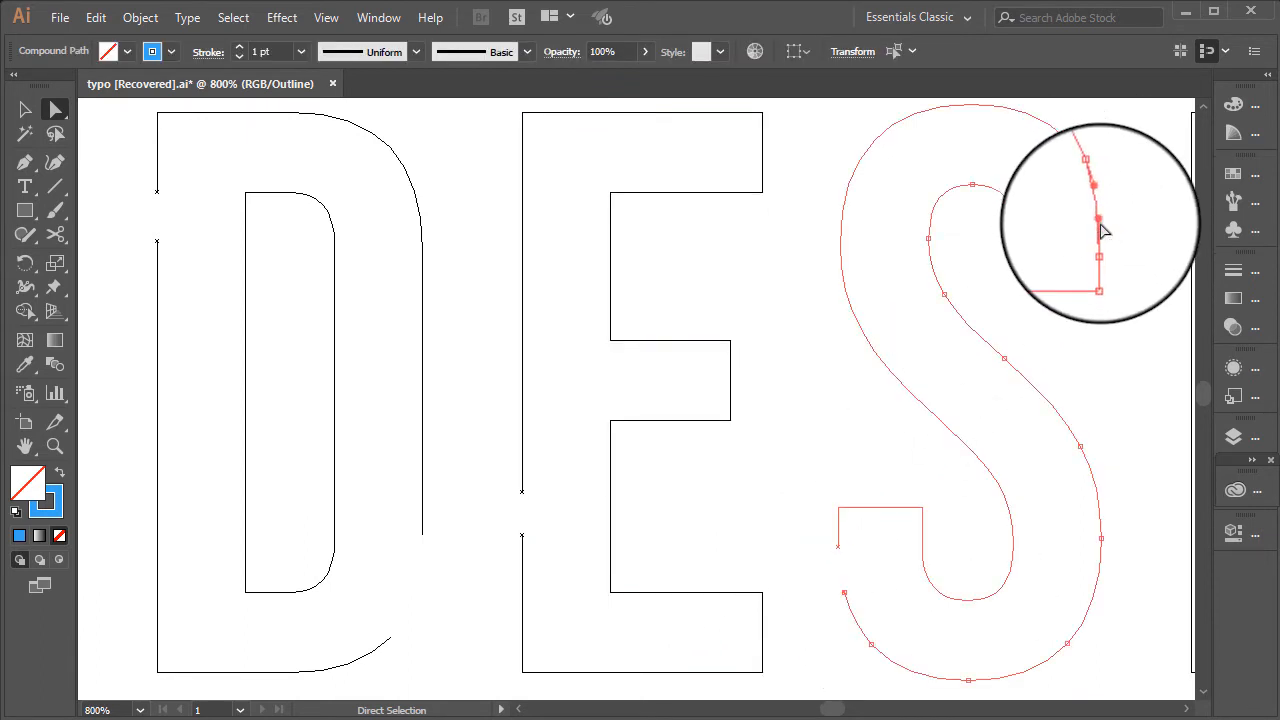
click(1101, 226)
key(Delete)
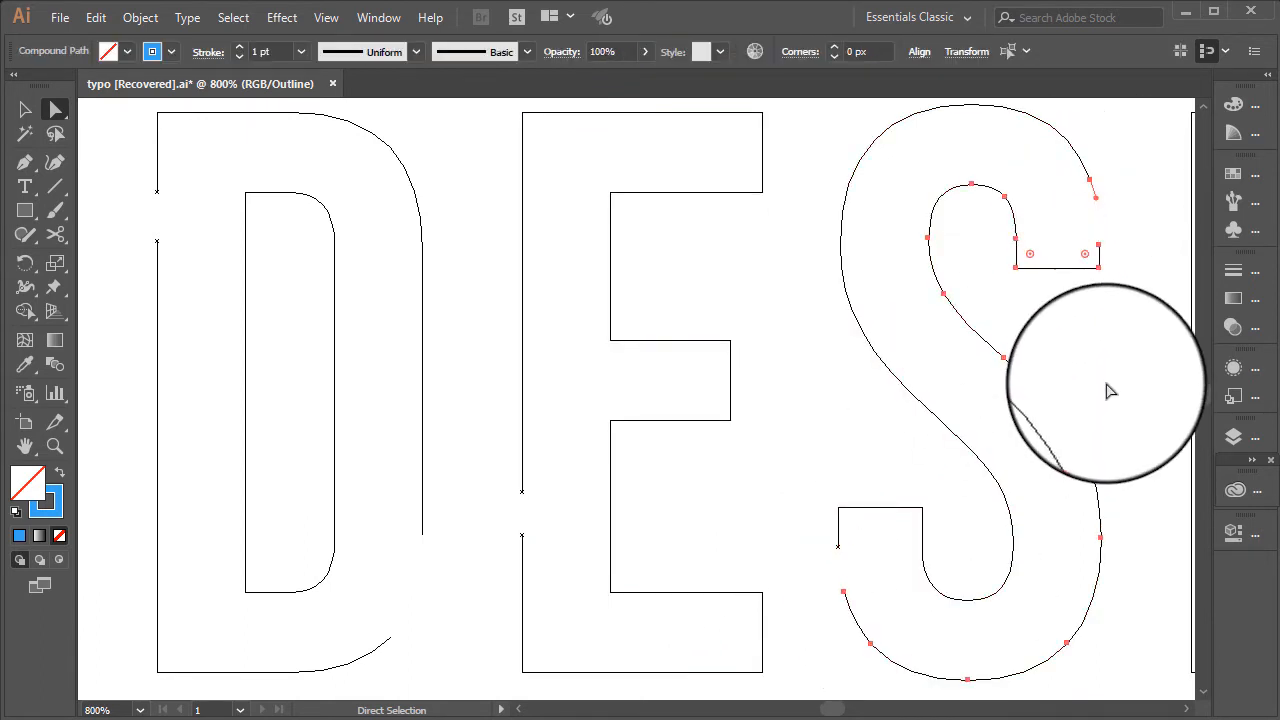
scroll(1060, 455, up, 3)
click(1061, 475)
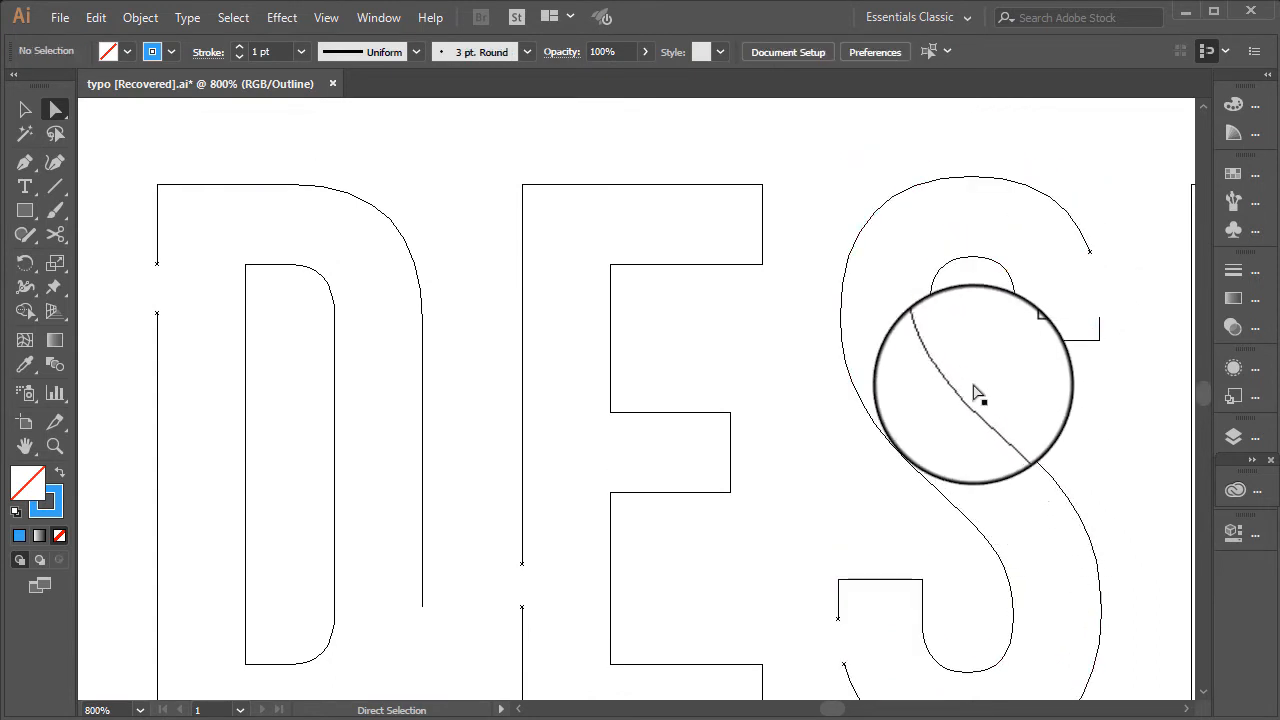
scroll(978, 393, down, 3)
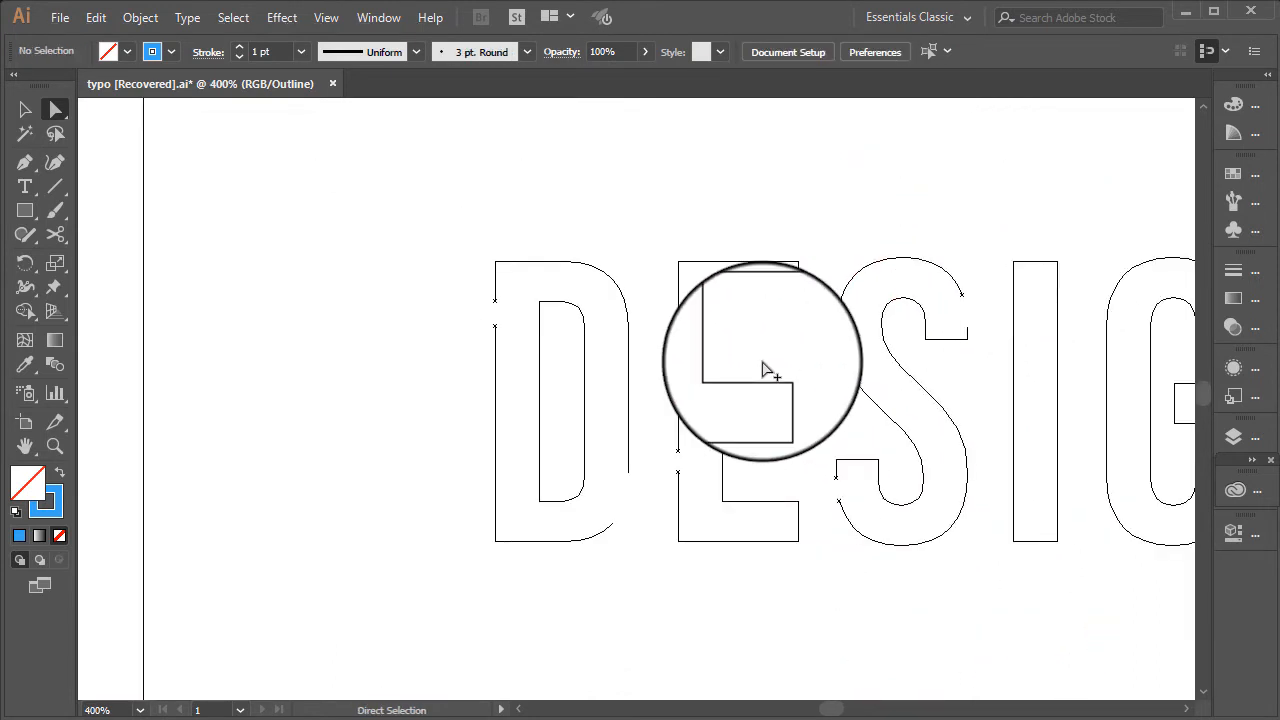
Step: Delete the cut segments on the upper-left and lower-right edges of the letter I
click(954, 330)
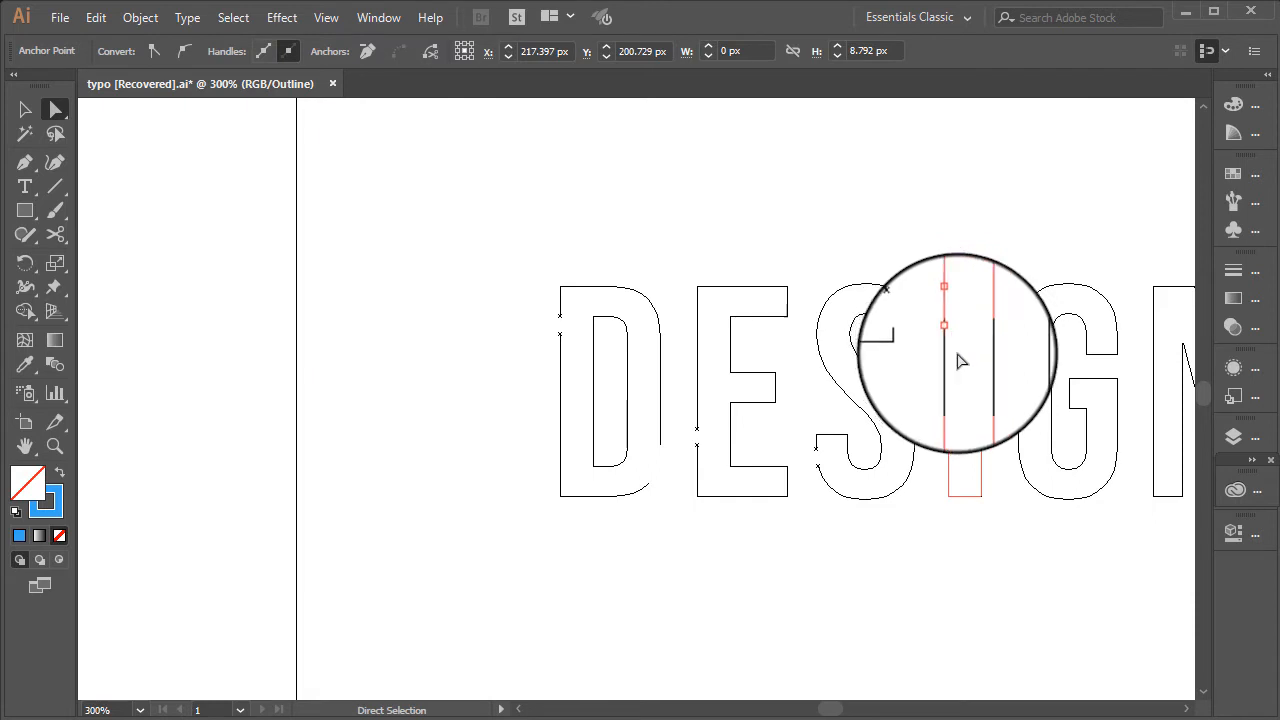
key(Delete)
click(982, 464)
key(Delete)
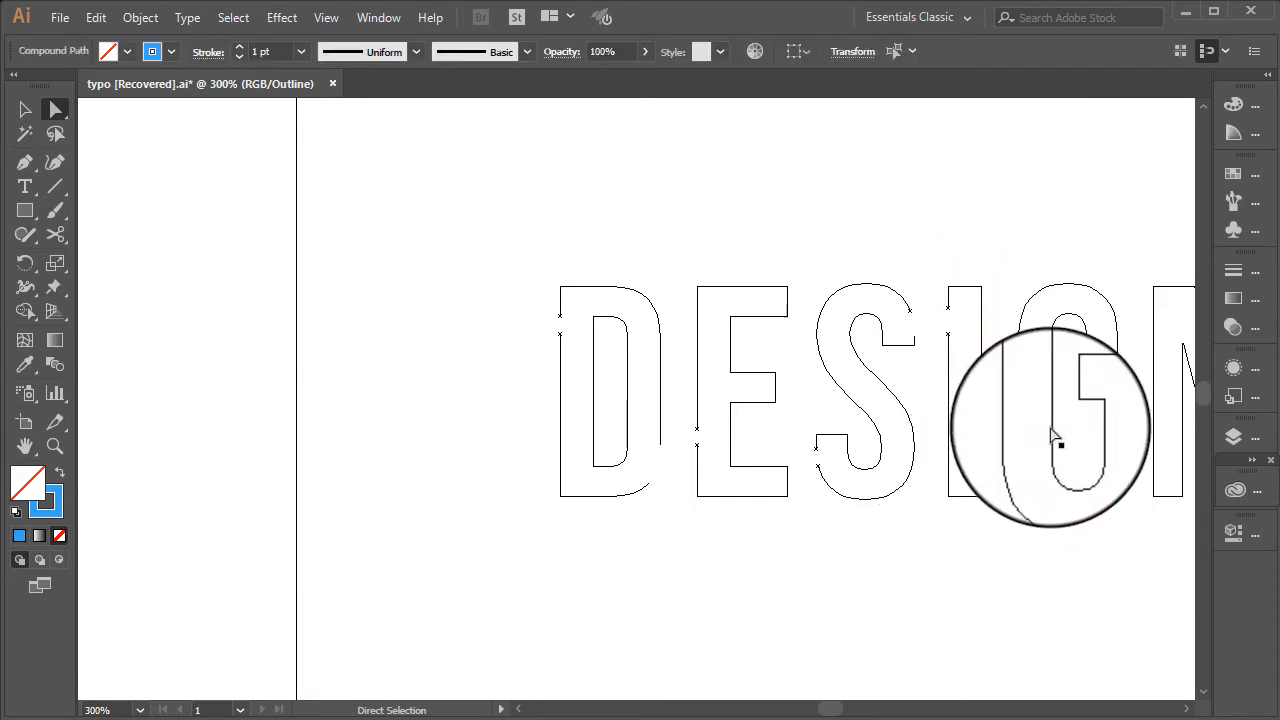
Step: Delete the cut segments on the lower-left and lower-right outer curves of the letter G, and clear the selection
click(1034, 500)
key(Delete)
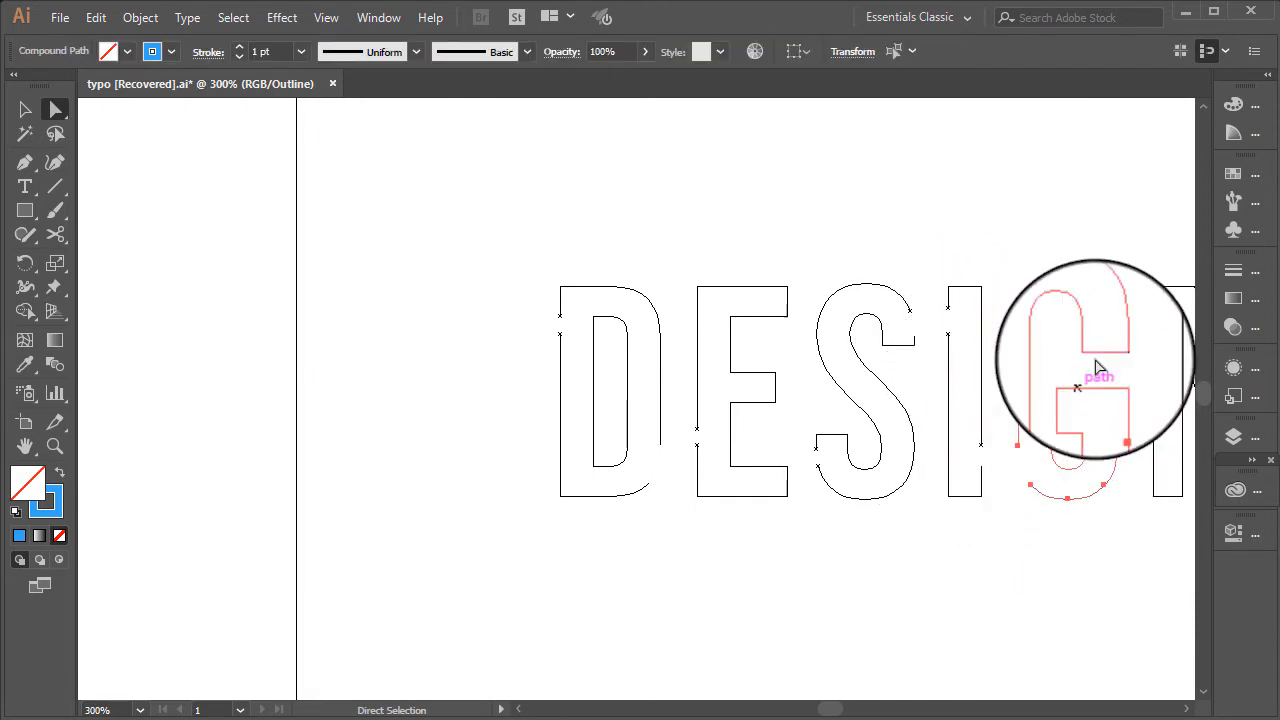
click(1117, 447)
key(Delete)
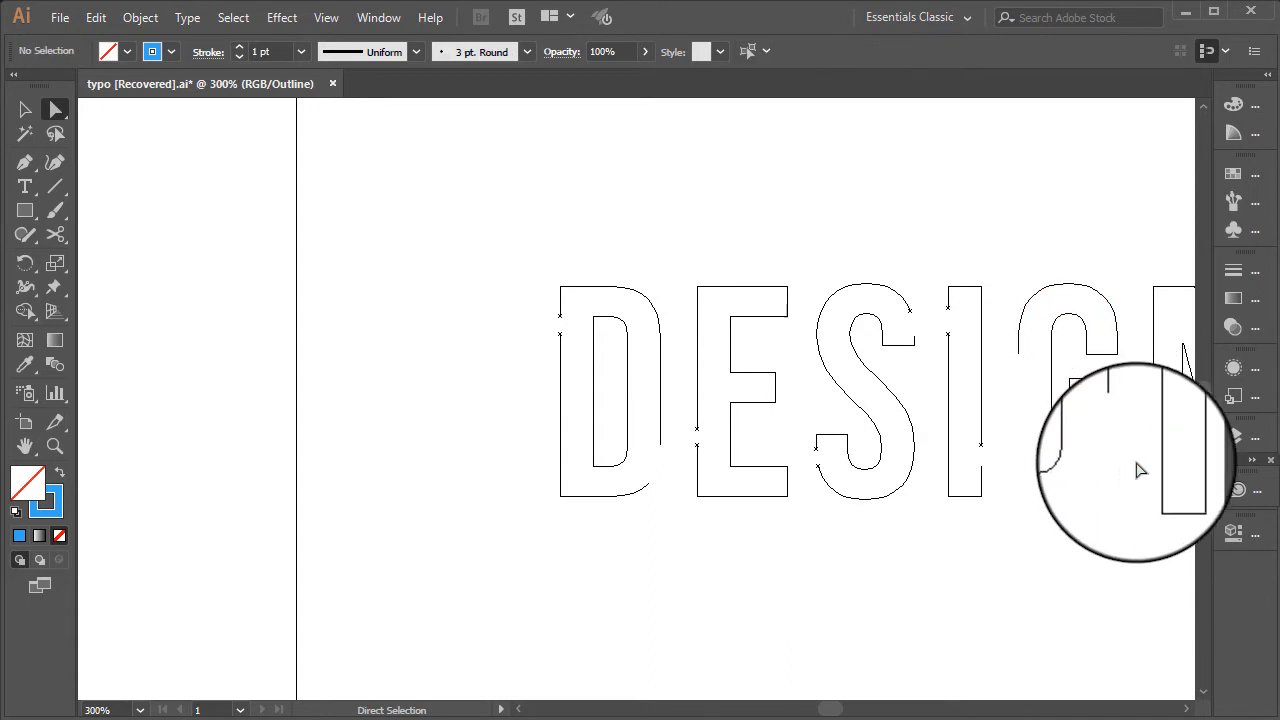
key(Delete)
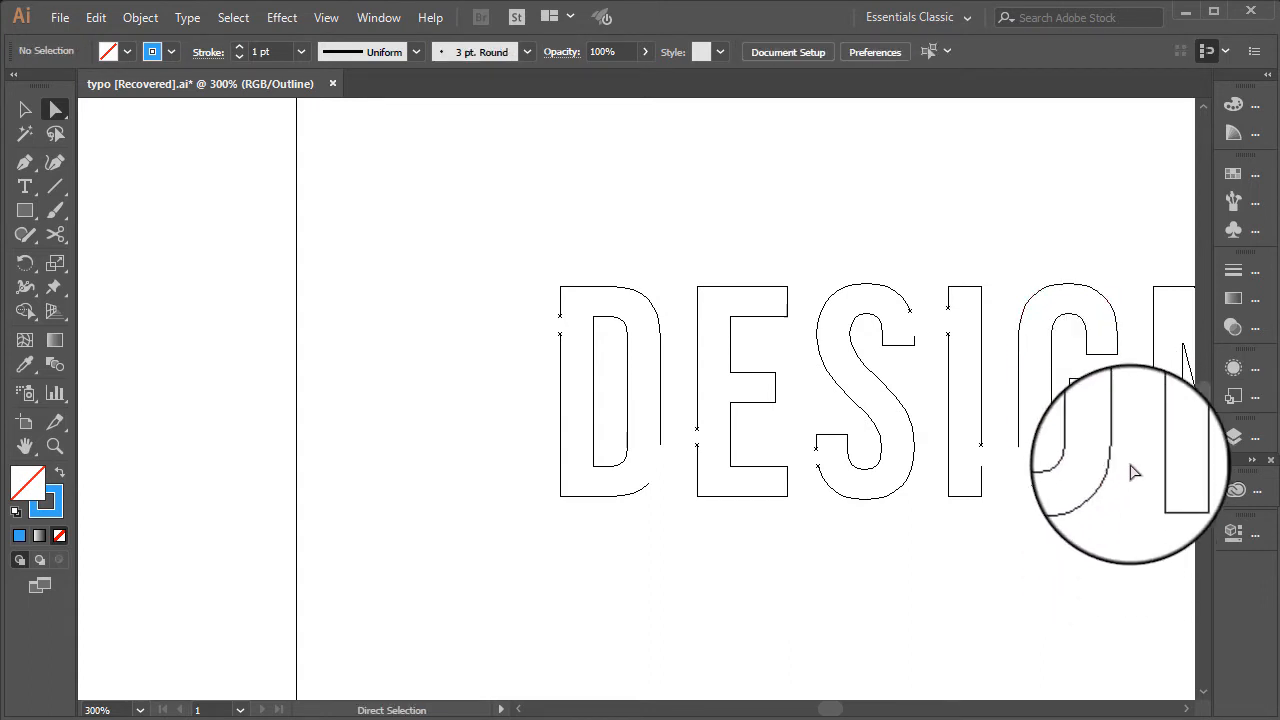
click(1117, 447)
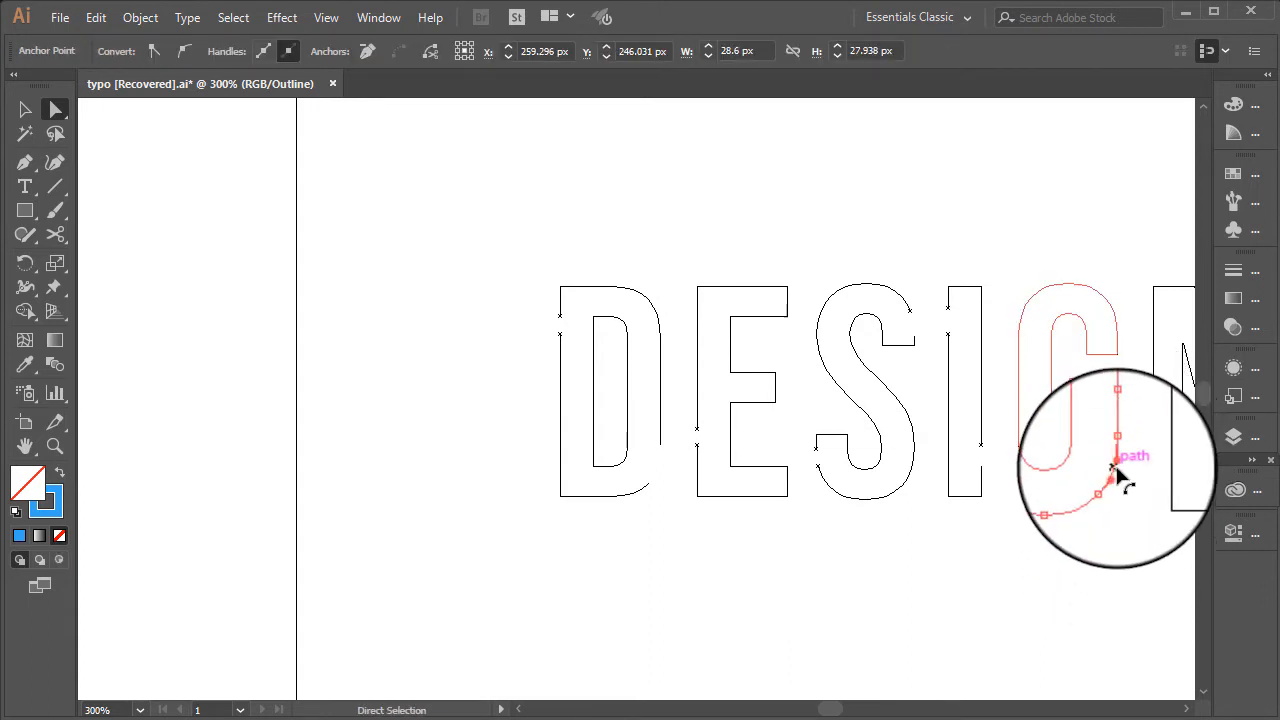
key(Delete)
click(1110, 478)
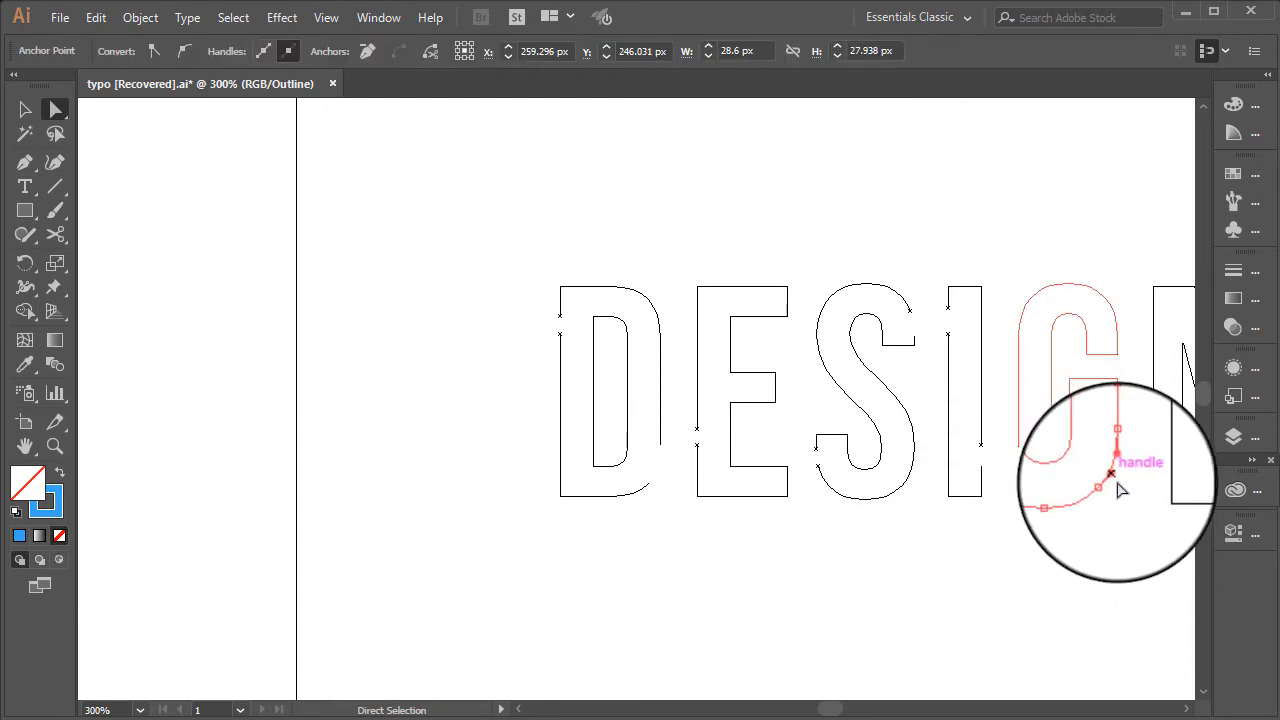
key(Delete)
click(1127, 560)
scroll(1068, 559, up, 1)
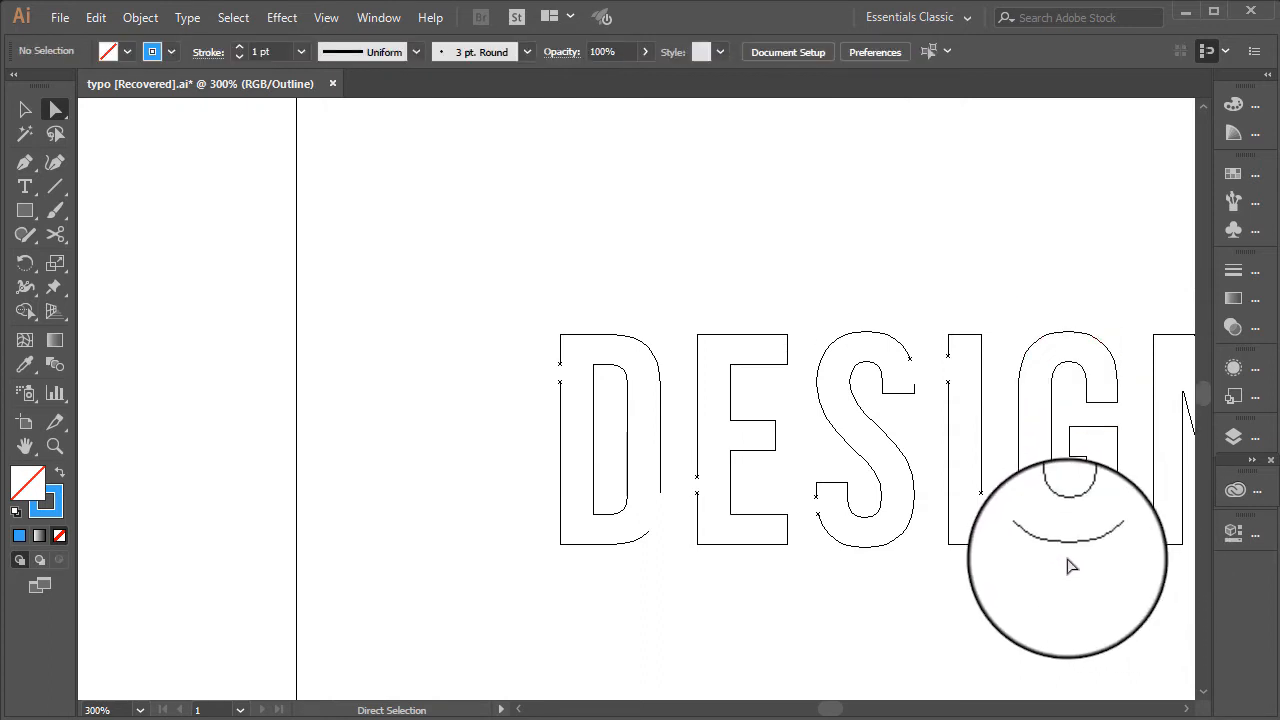
Step: Delete the cut segments on the upper-left and lower-right outer edges of the letter N in DESIGN'S
scroll(981, 537, down, 1)
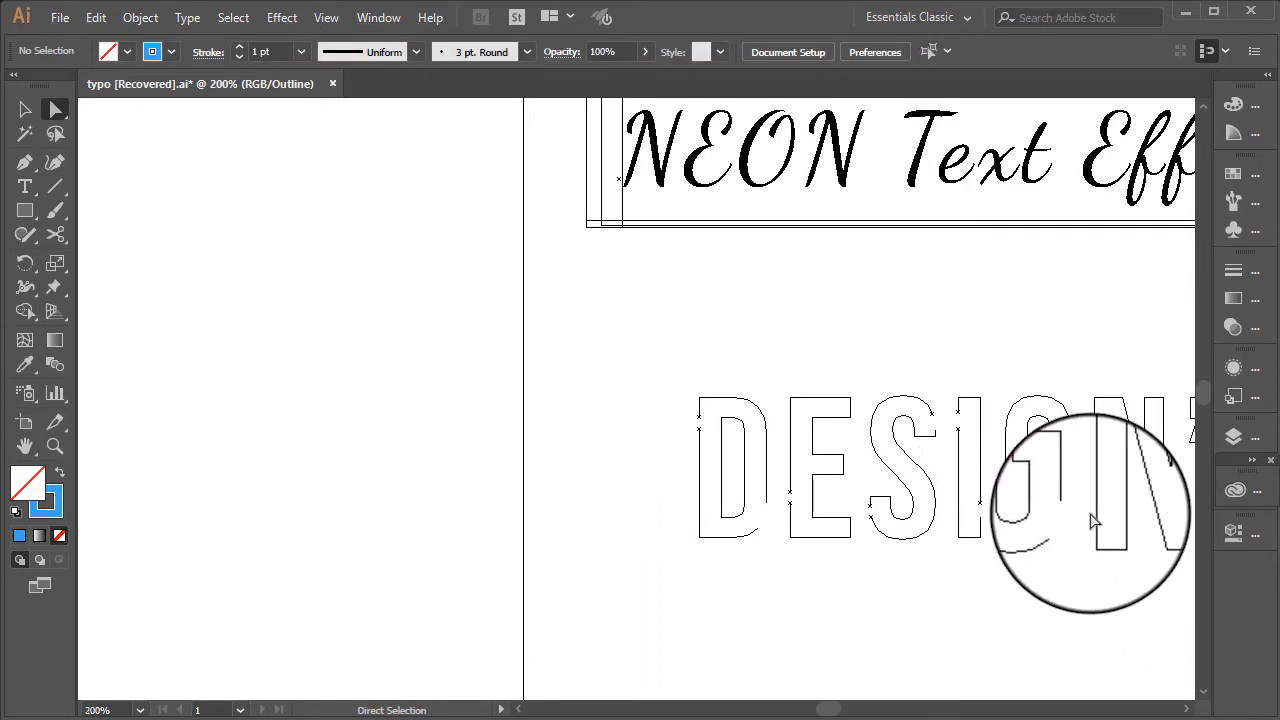
click(1096, 417)
key(Delete)
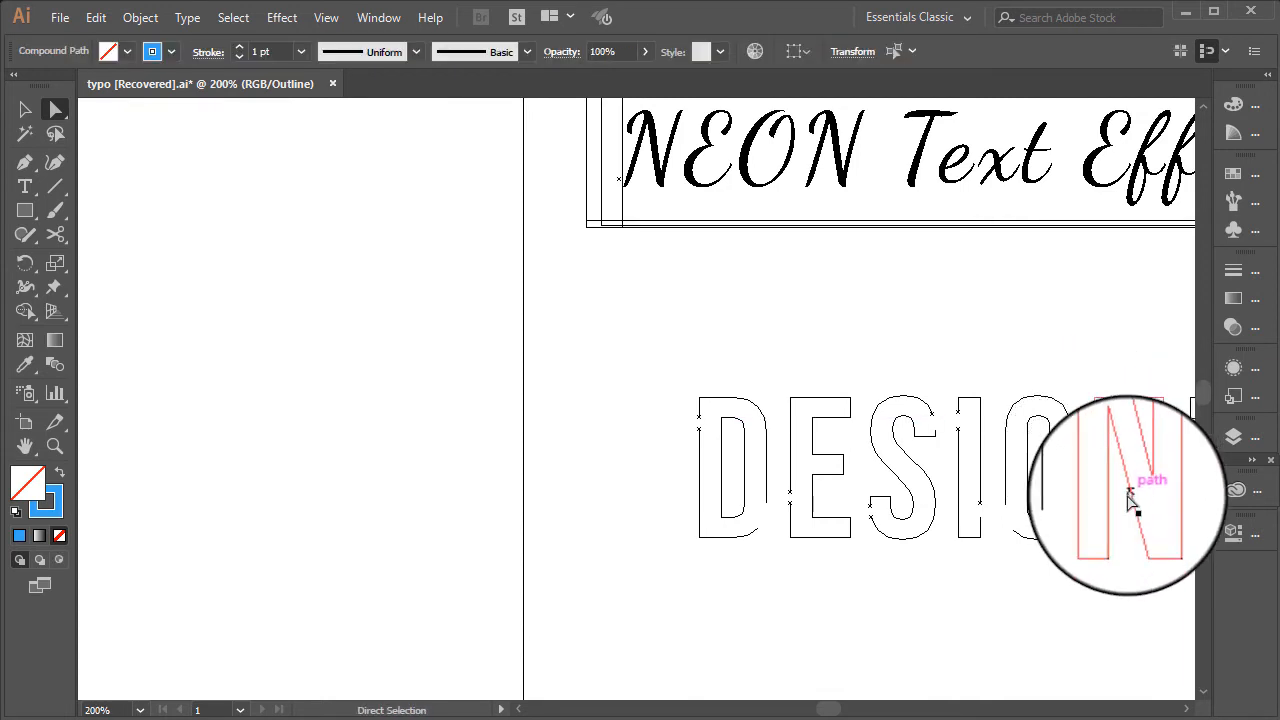
click(1163, 522)
click(1146, 541)
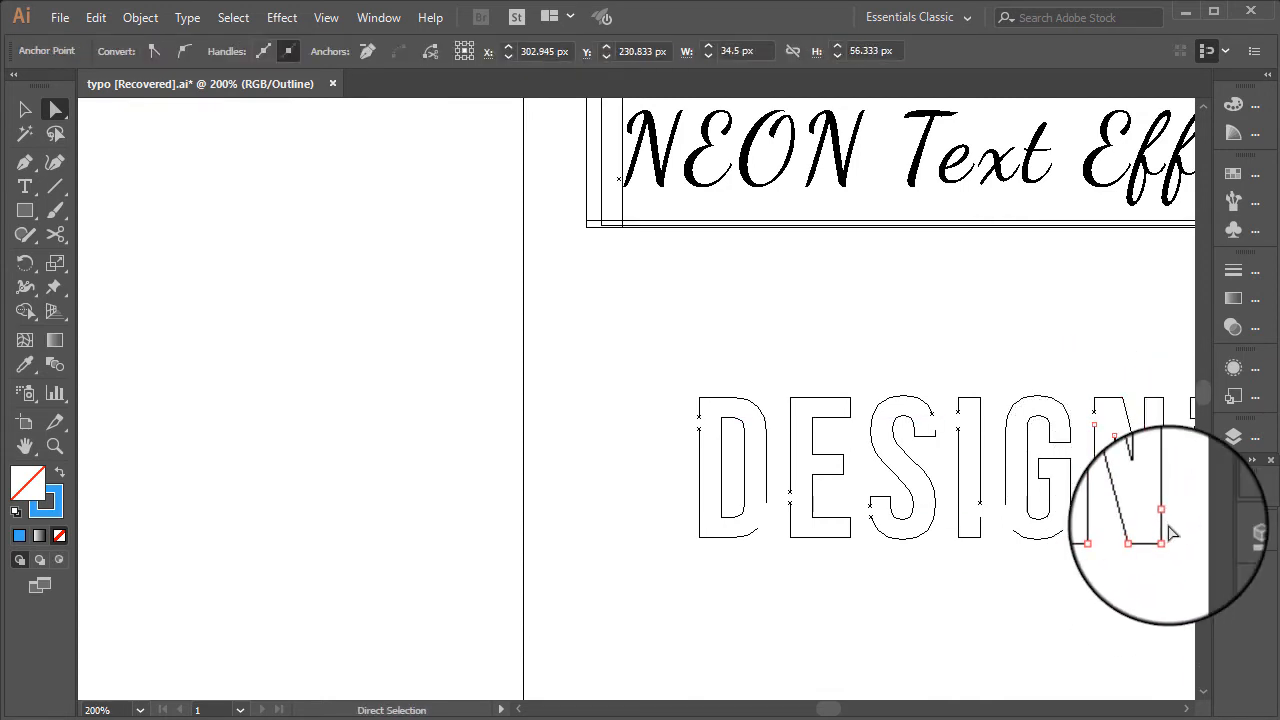
click(1172, 482)
click(1163, 506)
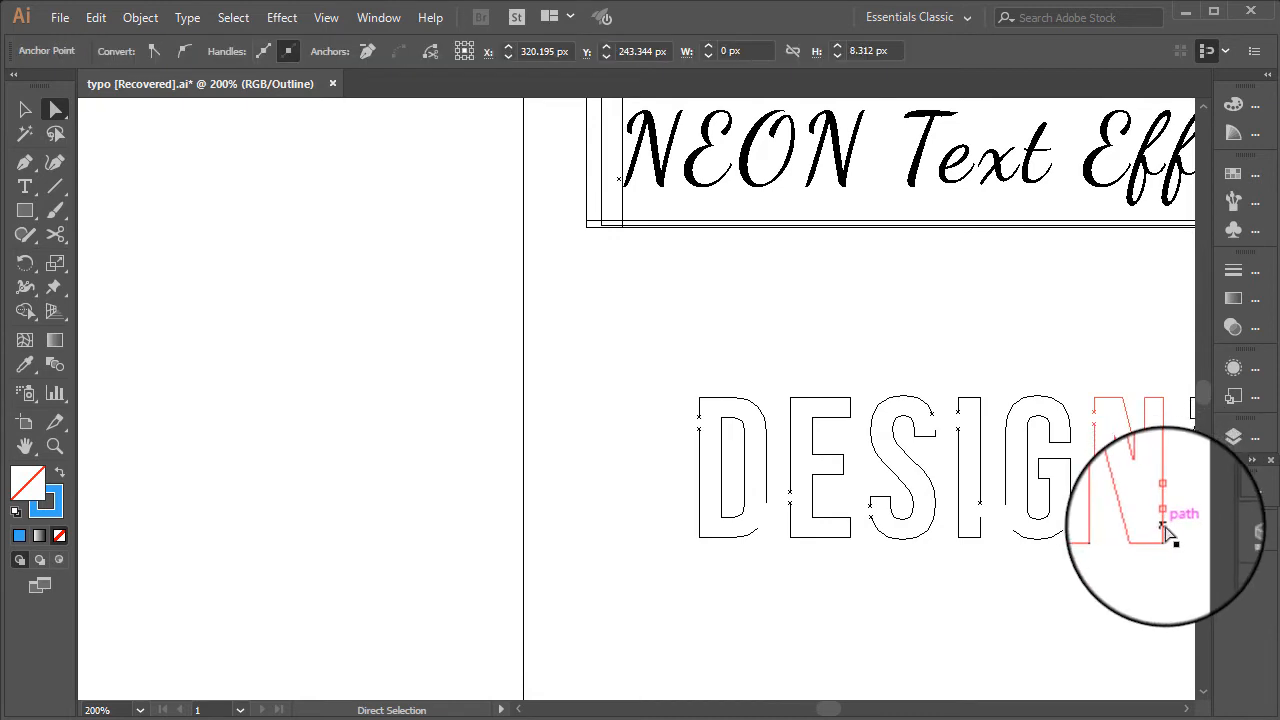
key(Delete)
Step: Delete the short cut segment on the right edge of the apostrophe
scroll(1112, 527, up, 3)
scroll(984, 462, down, 3)
scroll(1060, 430, down, 1)
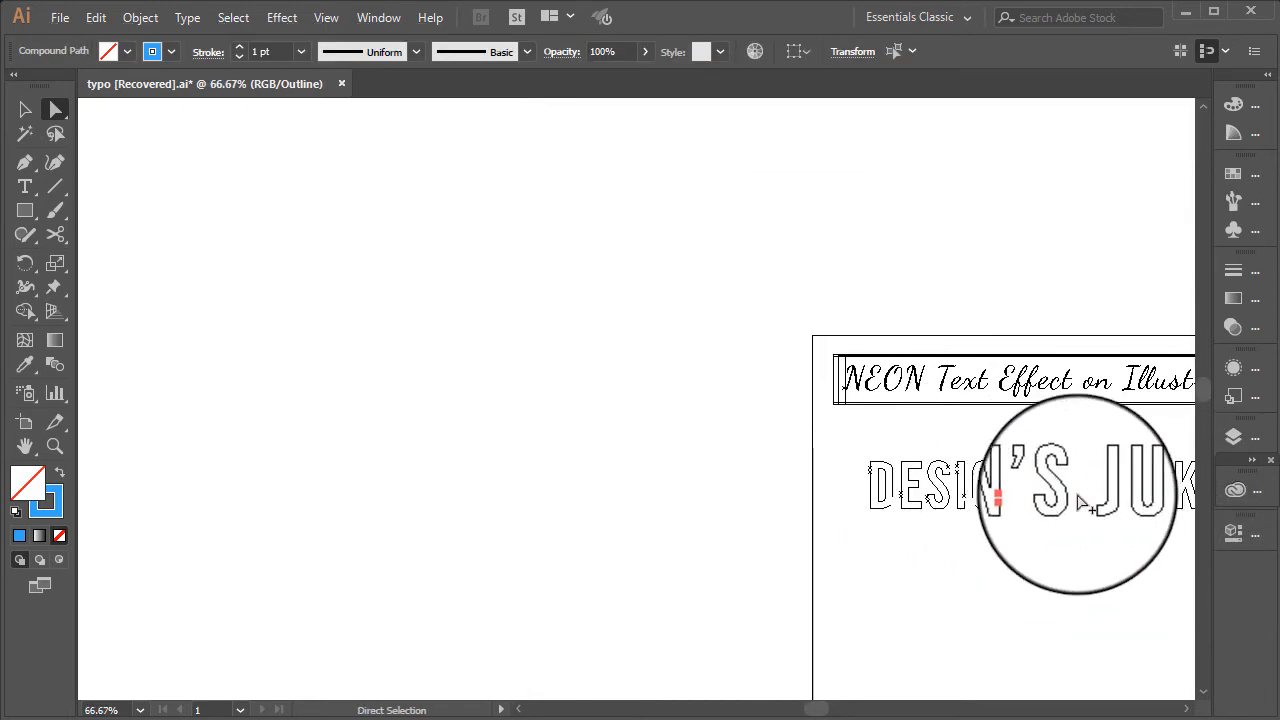
scroll(1030, 428, up, 5)
scroll(980, 395, up, 4)
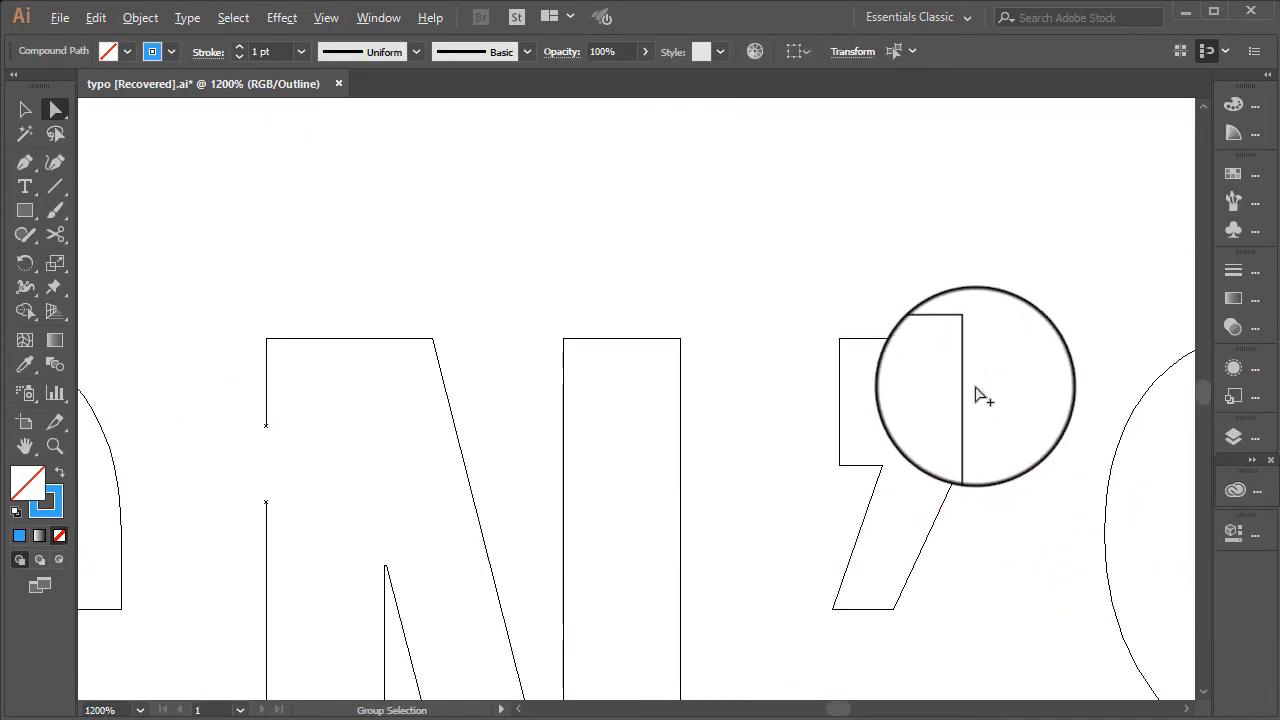
key(Delete)
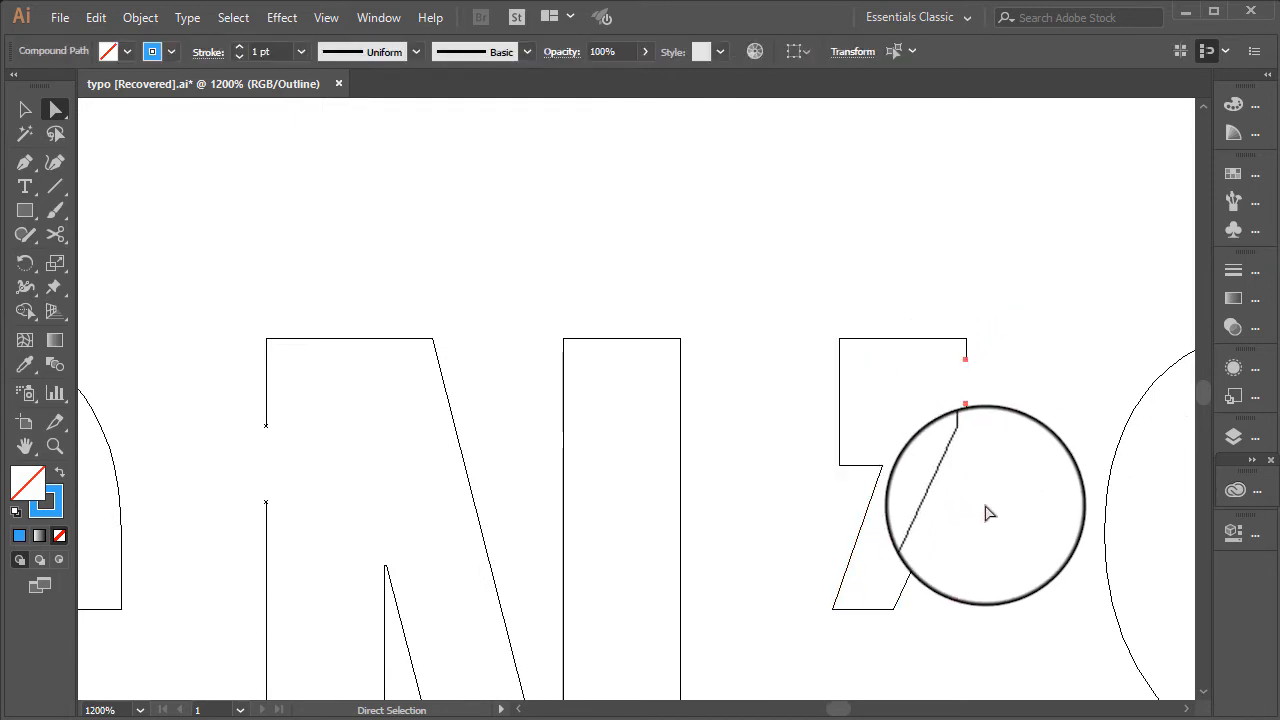
Step: Delete the cut segments on the upper-right and lower-left outer curves of the S after the apostrophe
scroll(902, 490, down, 2)
scroll(835, 485, down, 3)
scroll(935, 528, up, 2)
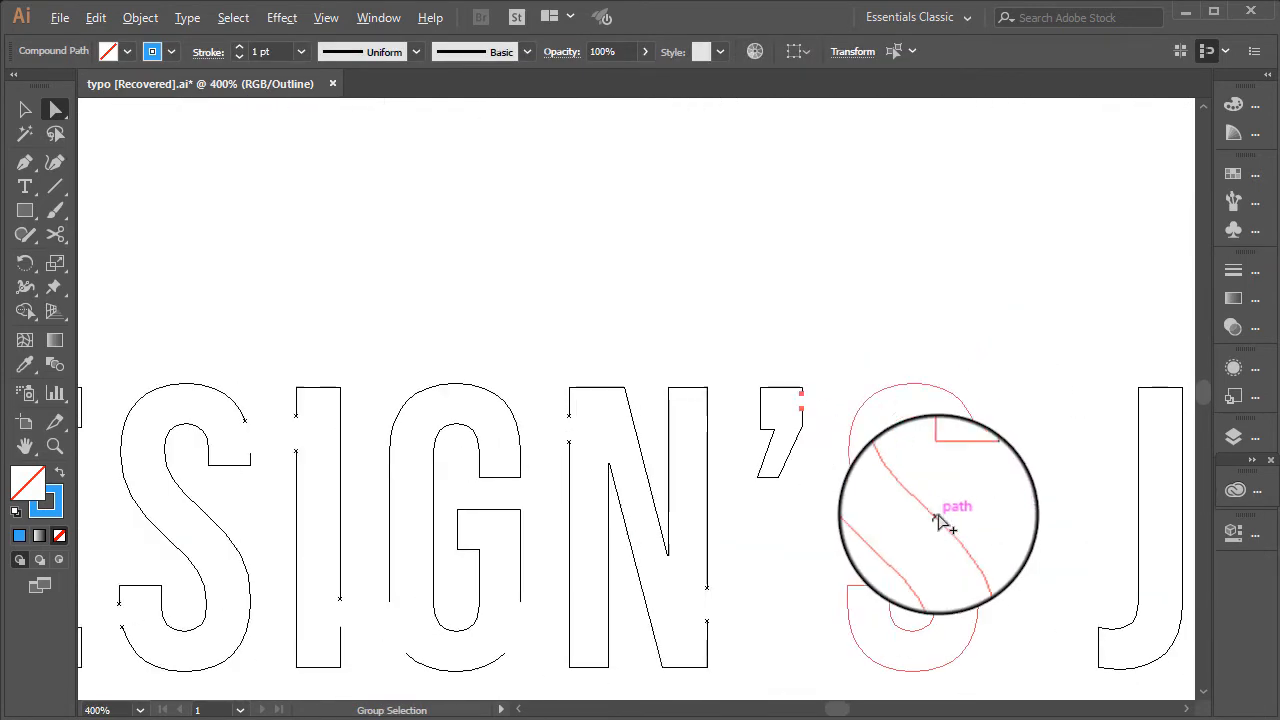
click(983, 458)
key(Delete)
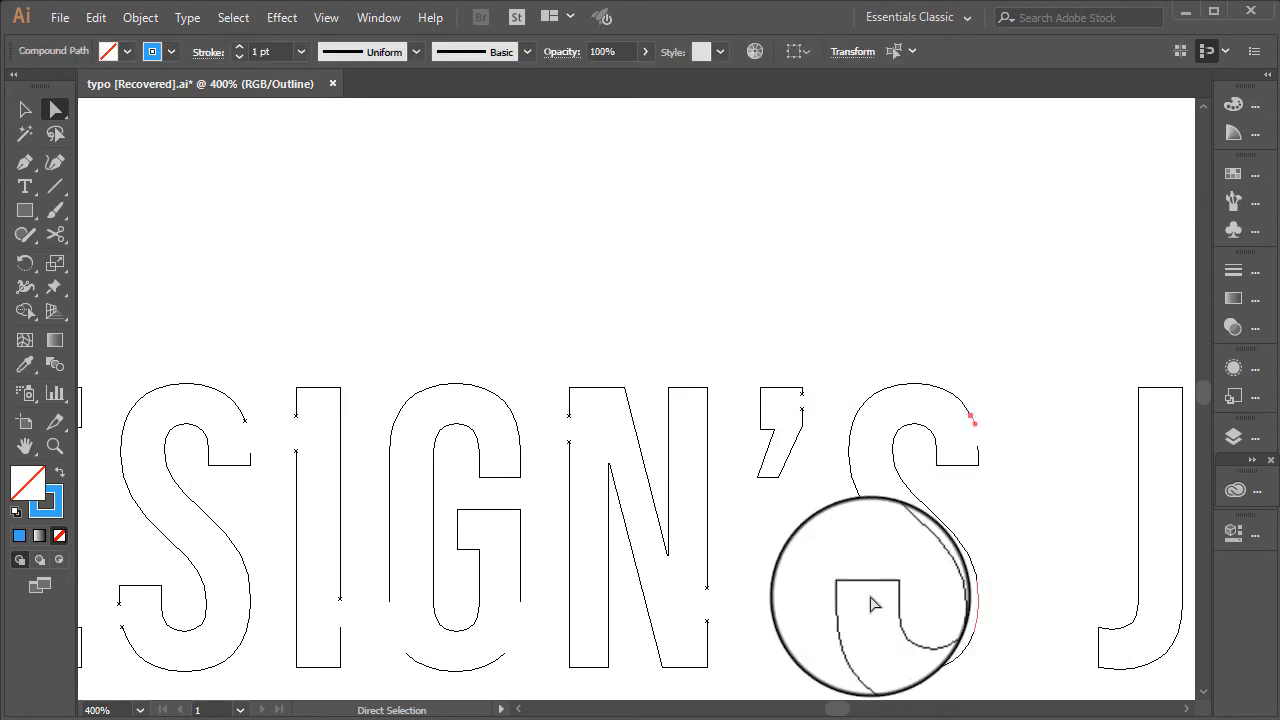
click(850, 624)
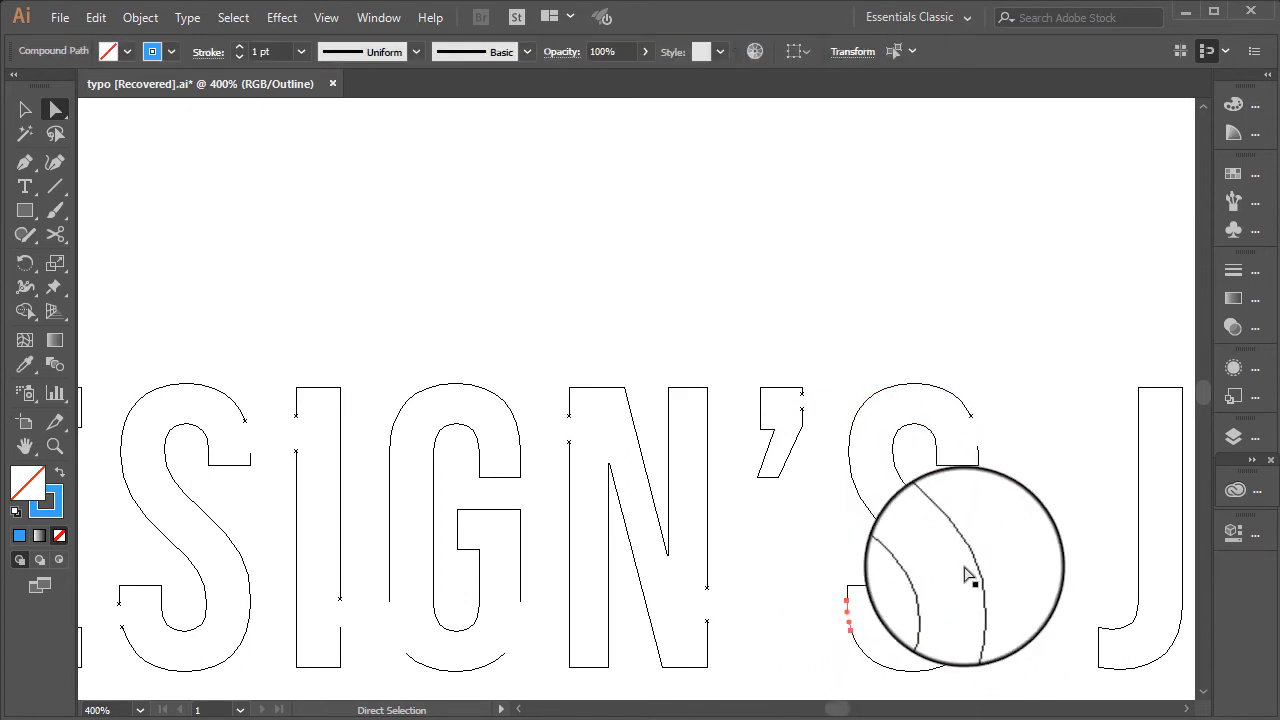
Step: Delete the cut segments on the upper-left edge and the lower-right outer curve of the letter J
scroll(930, 570, down, 2)
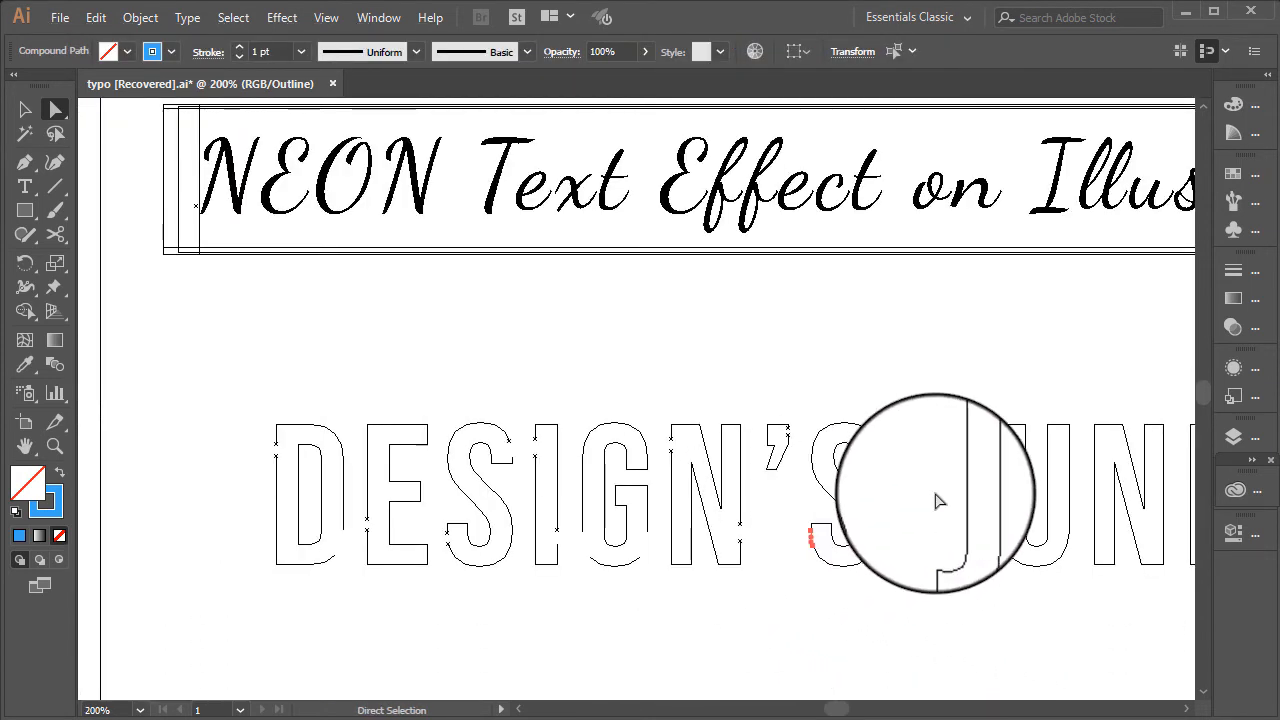
scroll(937, 500, up, 2)
click(970, 420)
key(Delete)
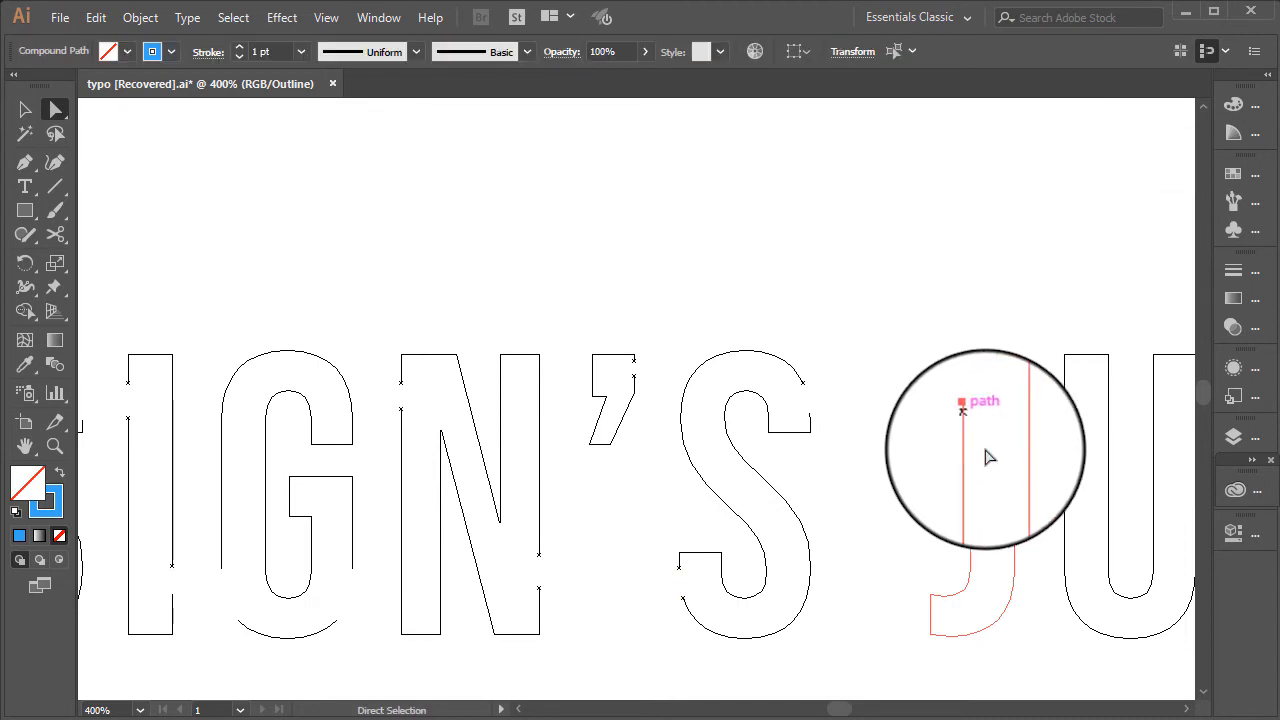
click(1013, 597)
key(Delete)
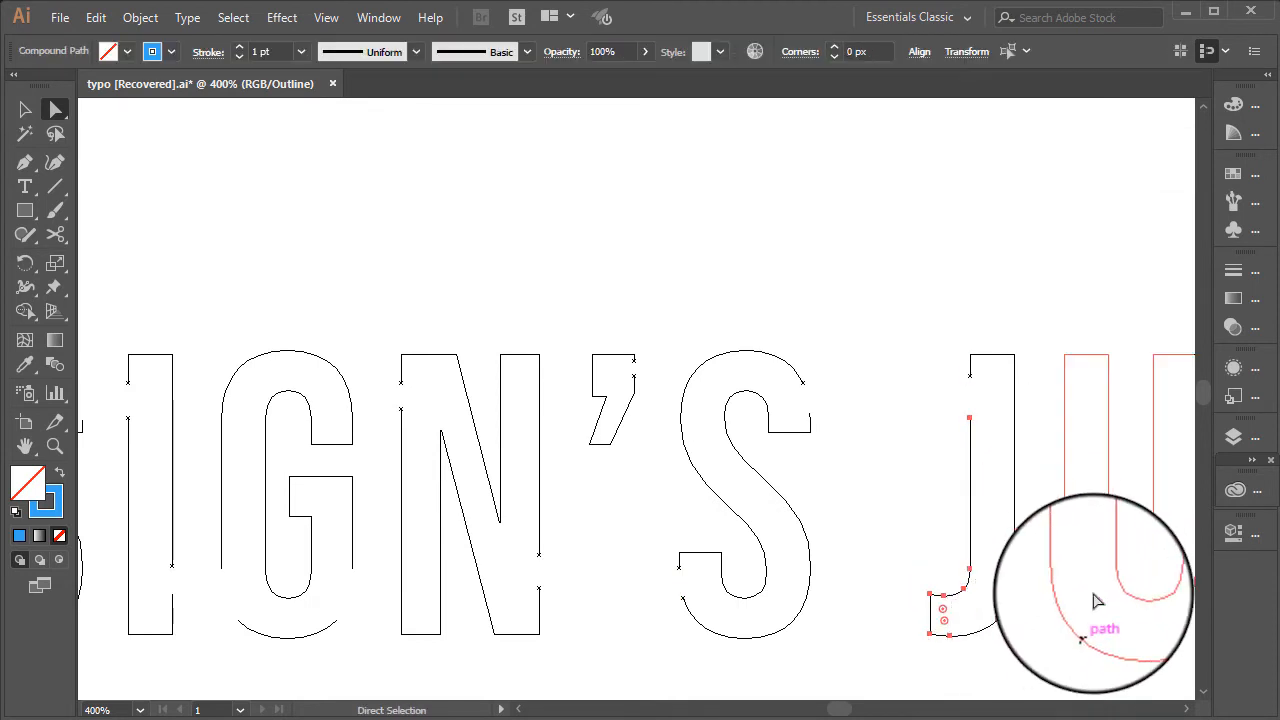
Step: Delete the cut segments on the upper-left and lower-right outer edges of the letter U
click(1065, 564)
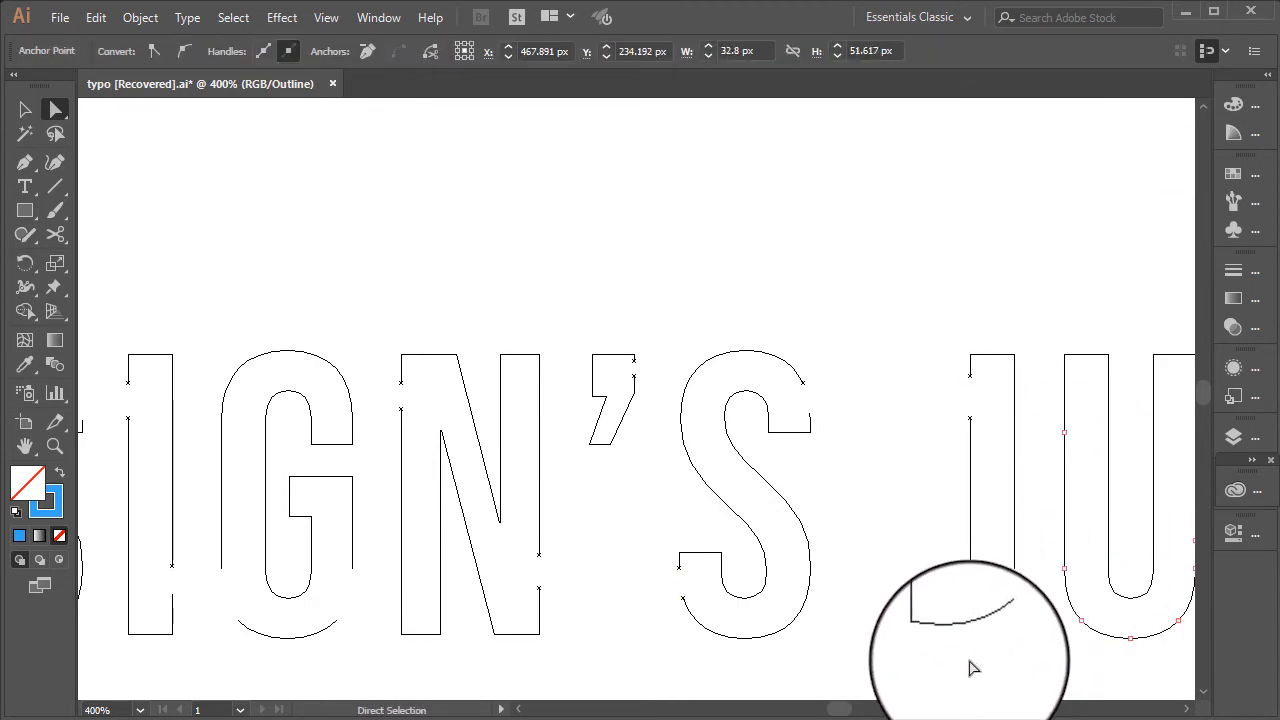
scroll(985, 600, up, 1)
click(1060, 475)
click(1065, 456)
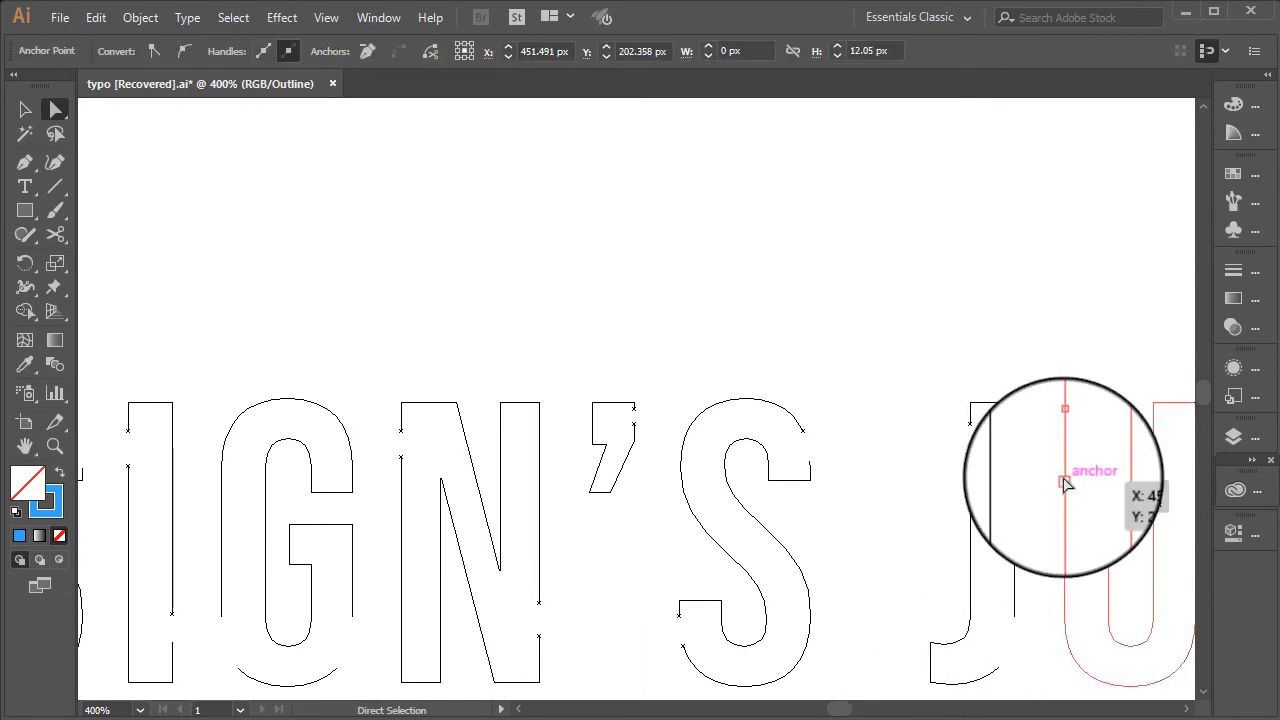
key(Delete)
scroll(990, 600, down, 2)
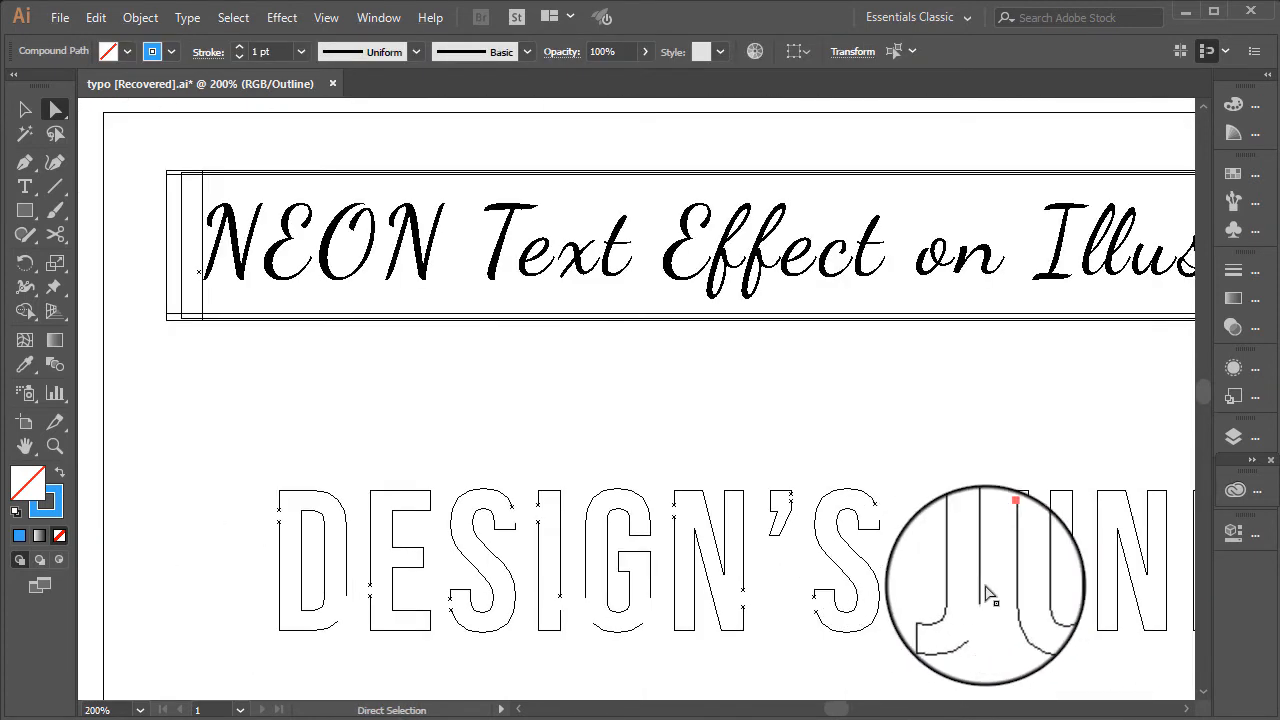
click(1066, 606)
key(Delete)
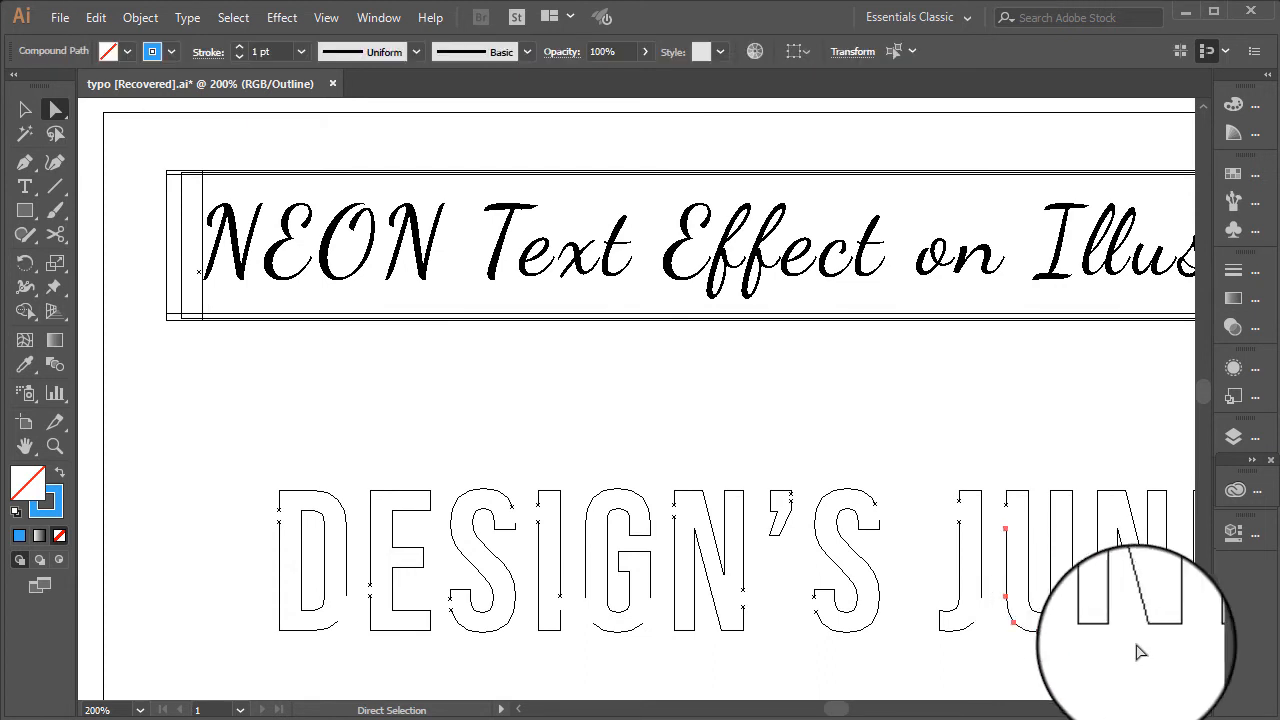
click(1097, 570)
click(1098, 510)
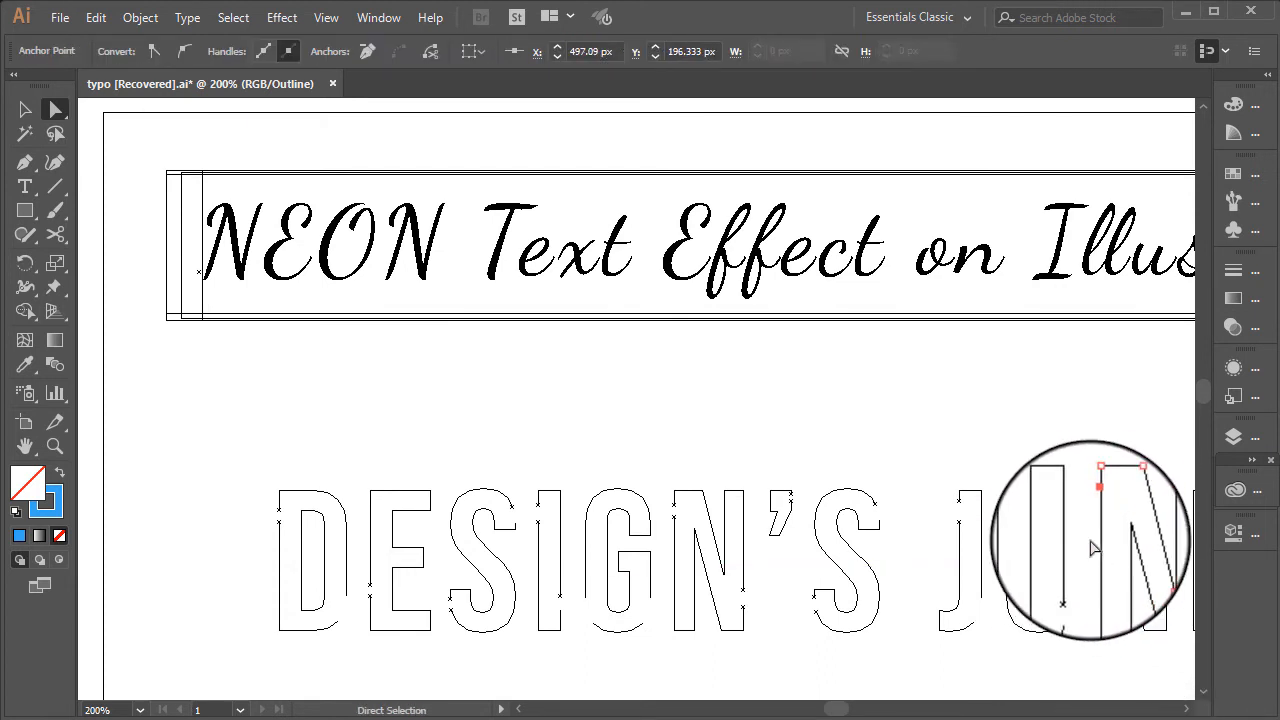
click(1094, 531)
click(1098, 512)
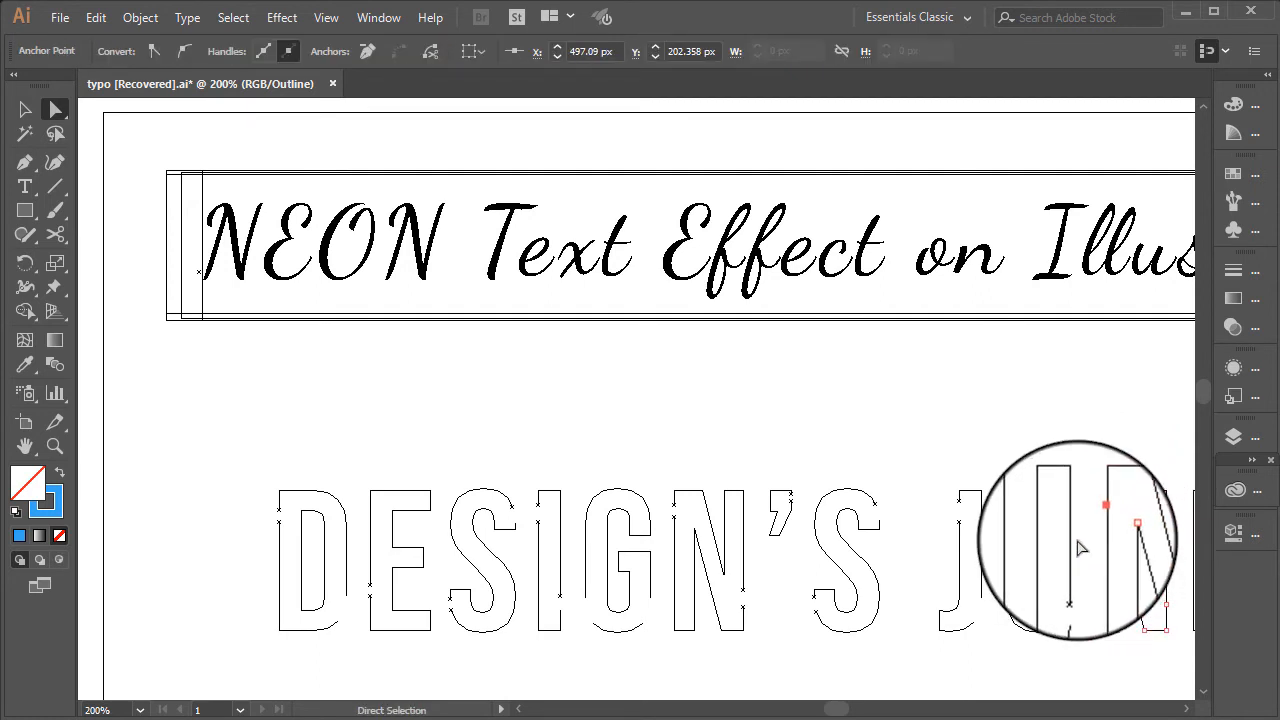
click(1081, 530)
drag(1091, 510, 1102, 523)
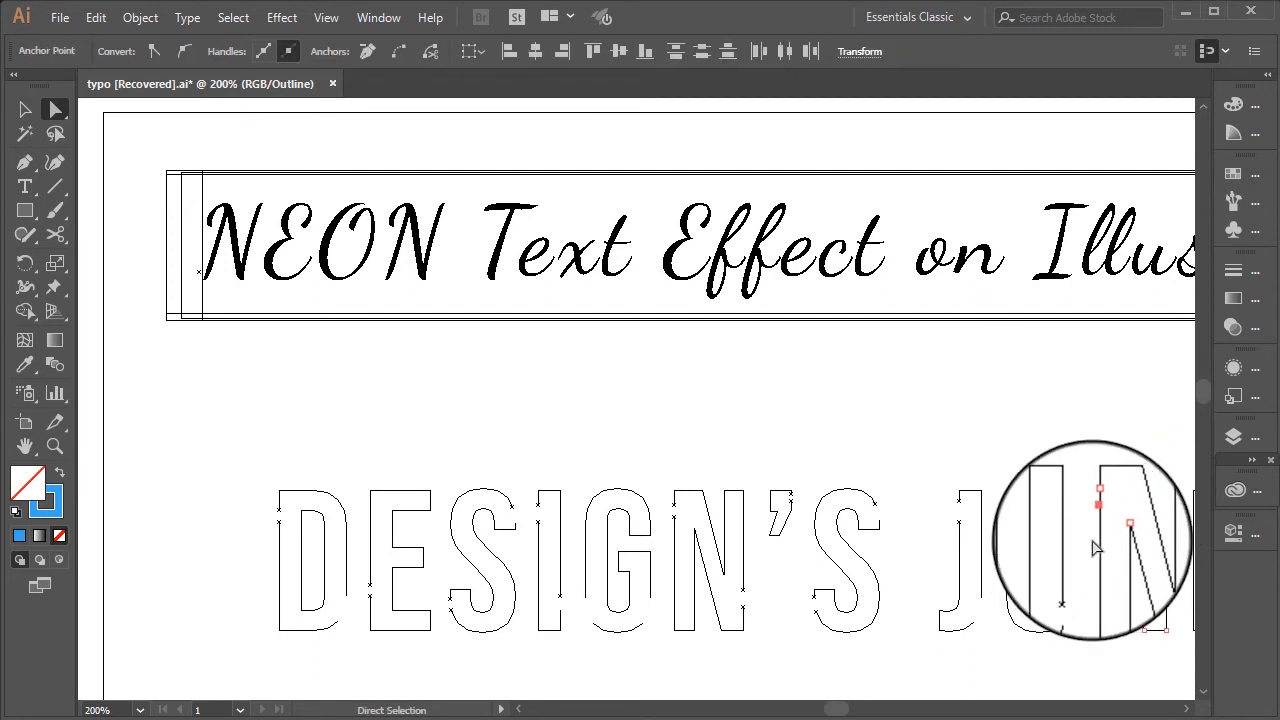
click(1100, 545)
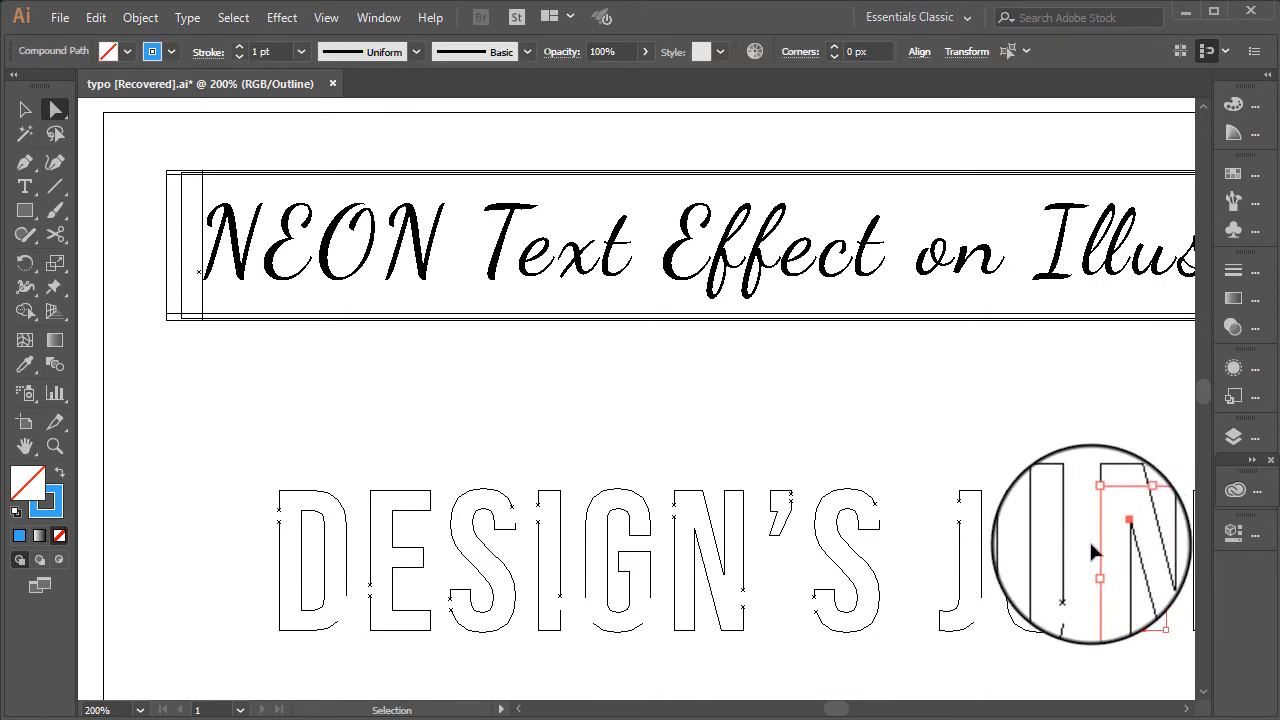
scroll(1003, 585, down, 4)
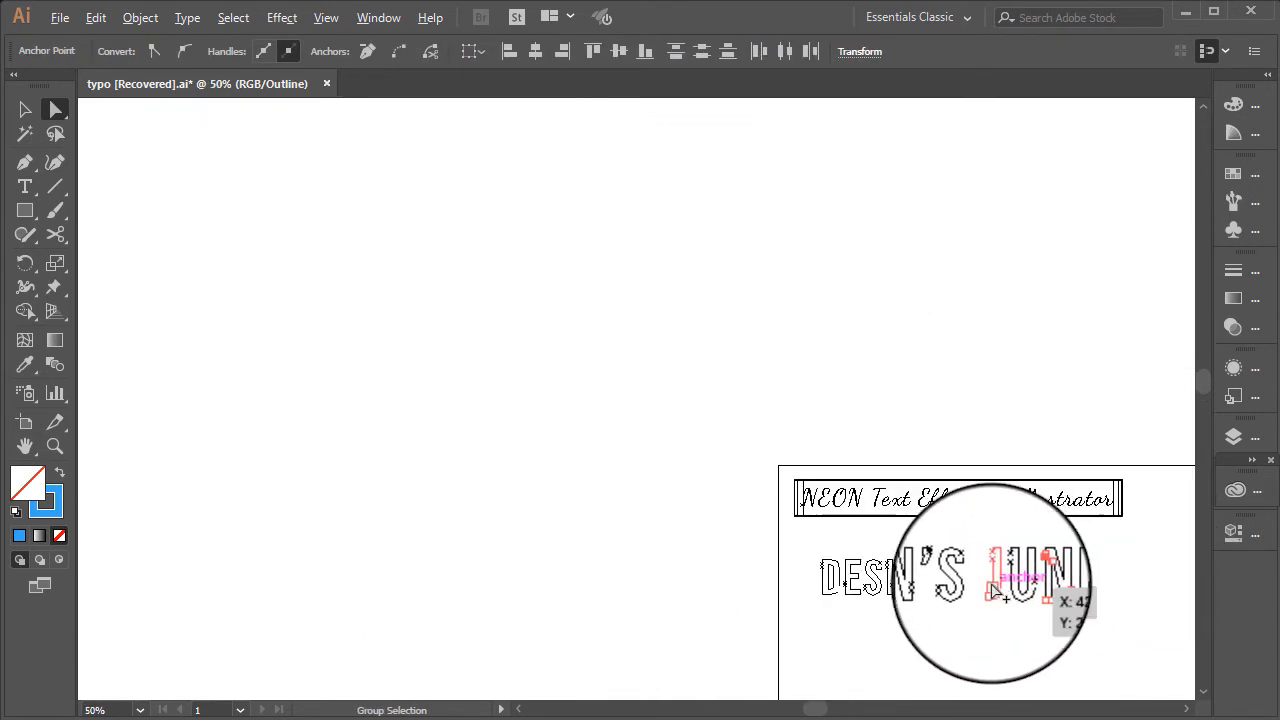
scroll(1091, 609, up, 6)
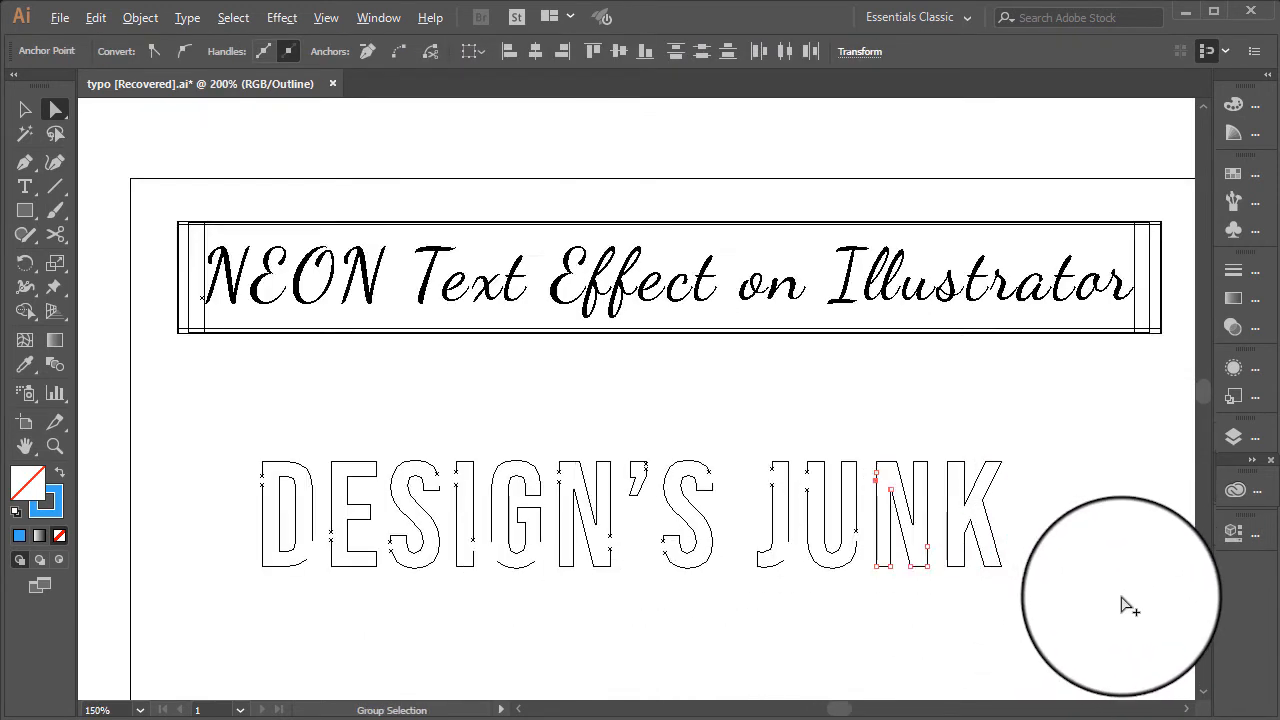
click(760, 589)
click(740, 549)
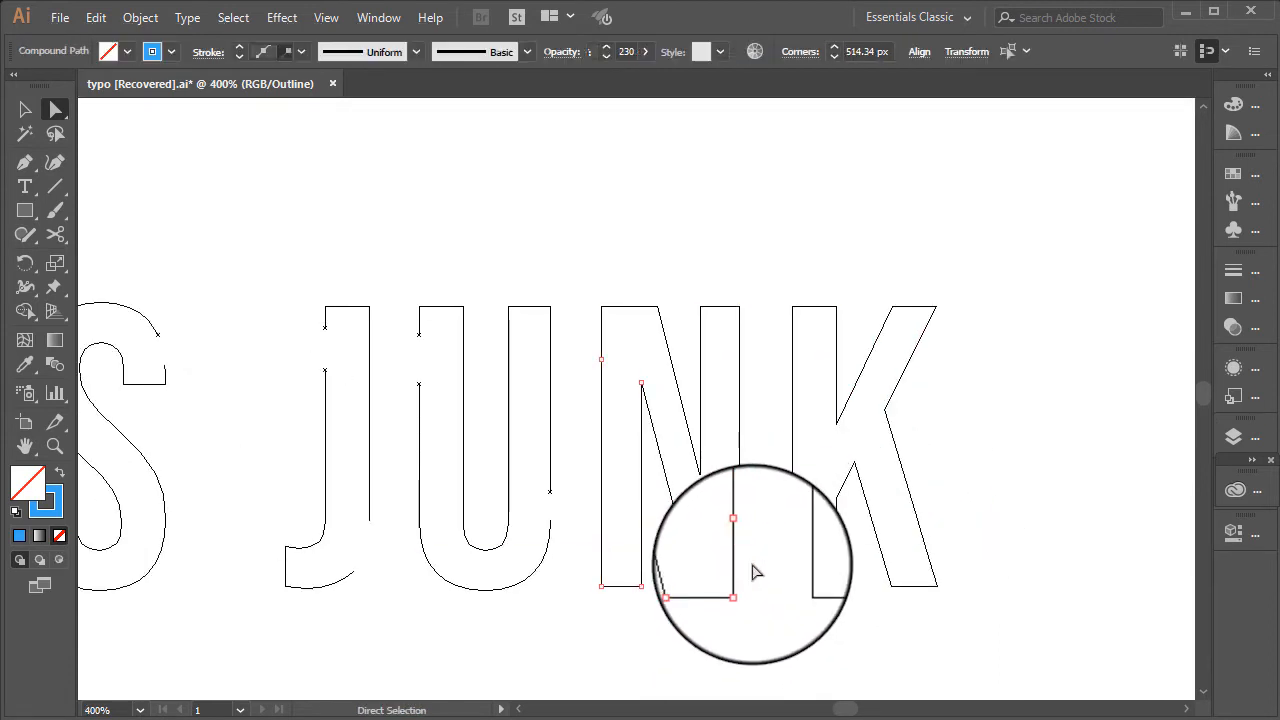
click(737, 666)
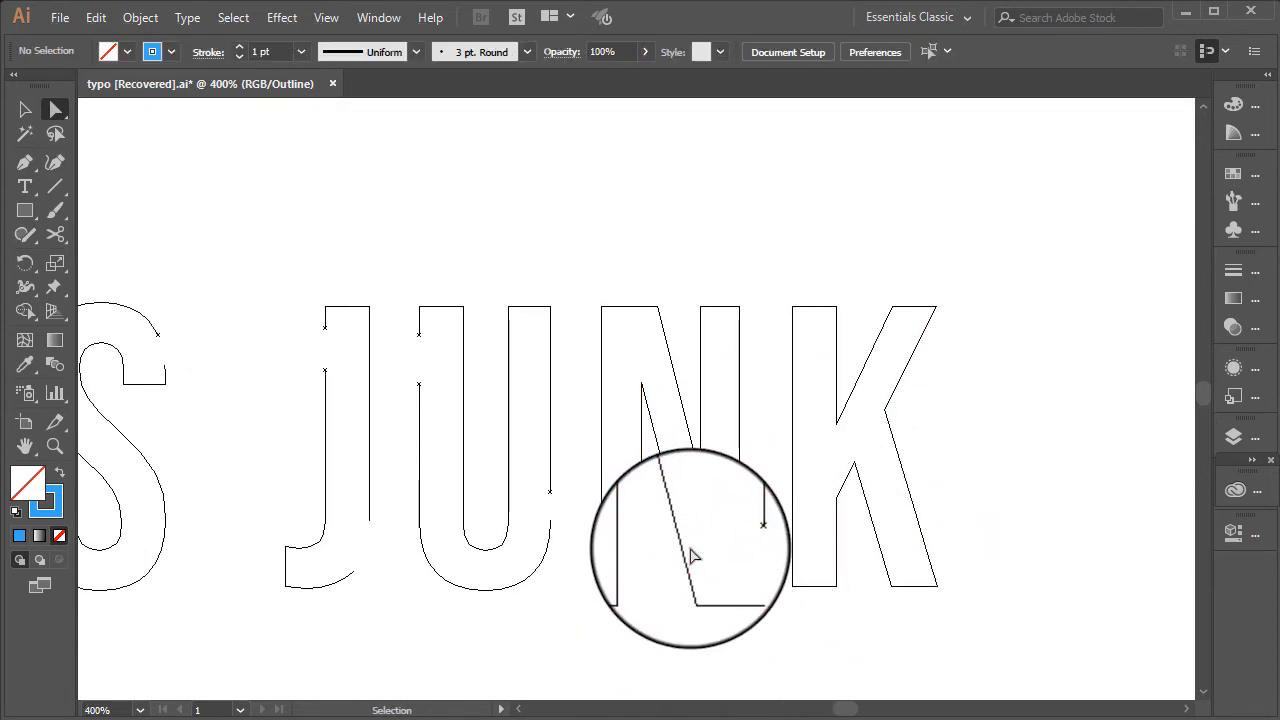
key(ctrl+z)
click(754, 622)
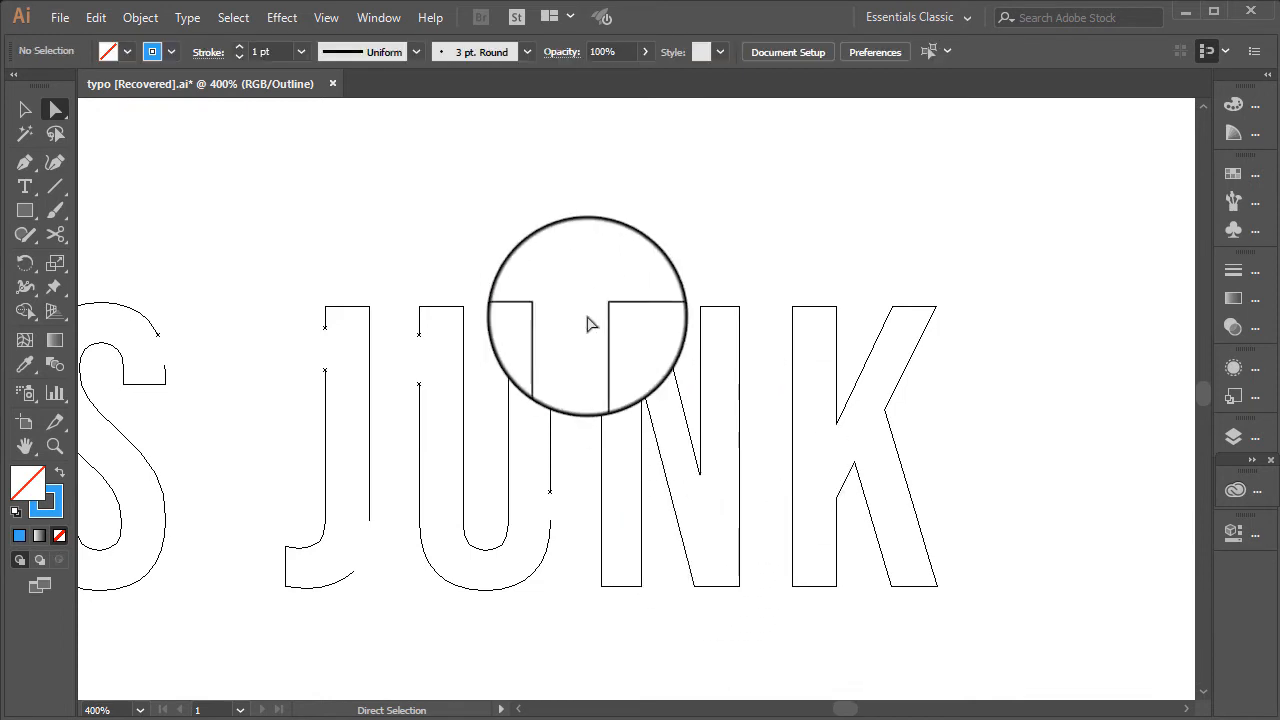
Step: Delete the cut segments on the upper-left edge and the lower-right leg of the letter K
click(793, 333)
click(793, 350)
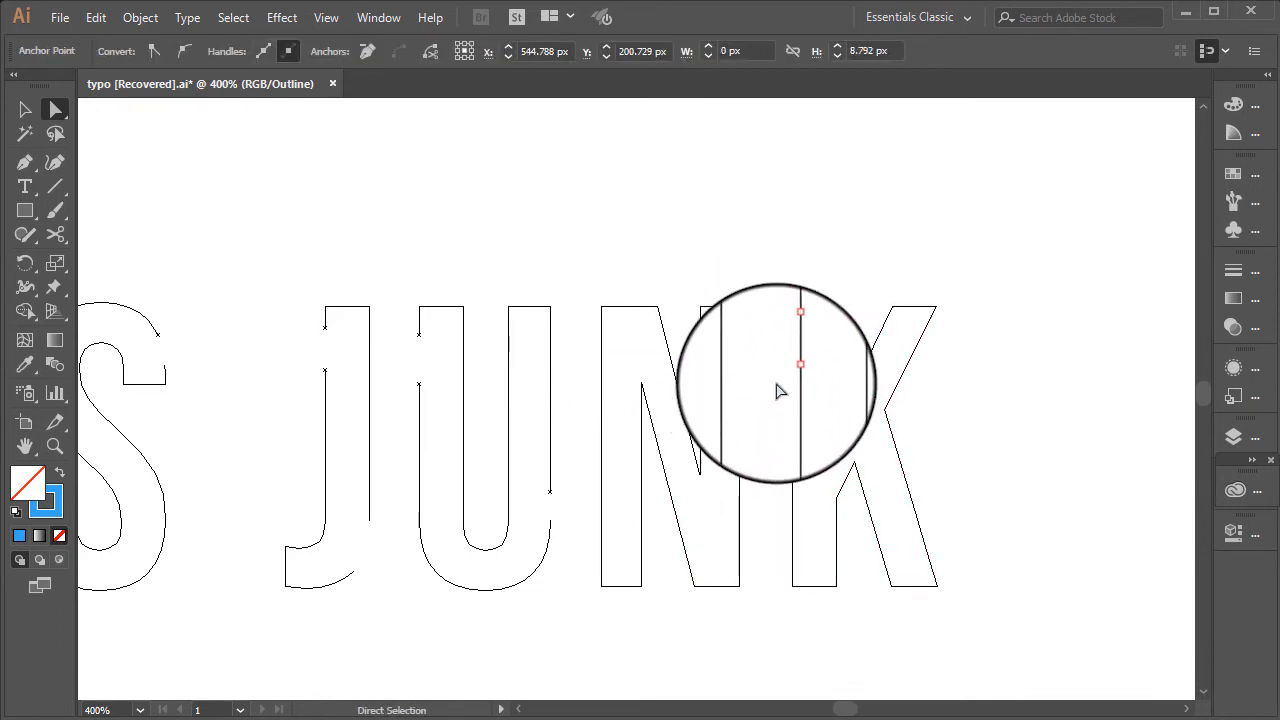
key(Delete)
click(926, 550)
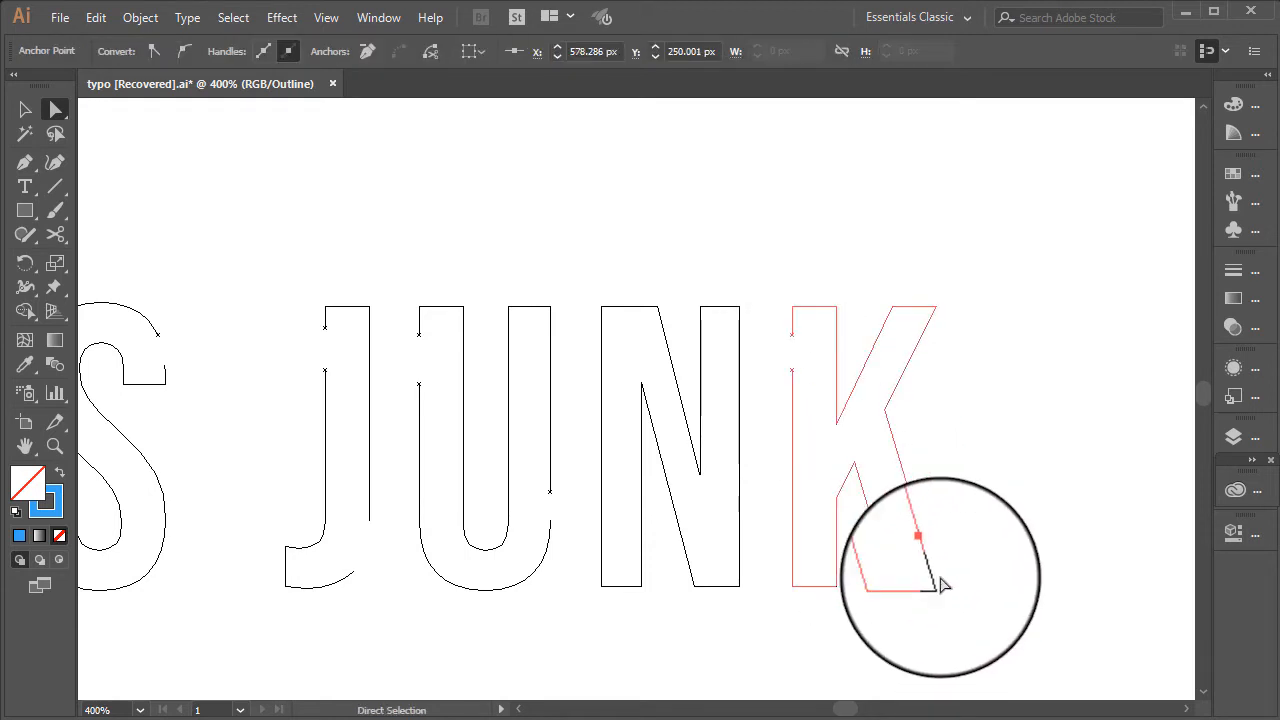
key(Delete)
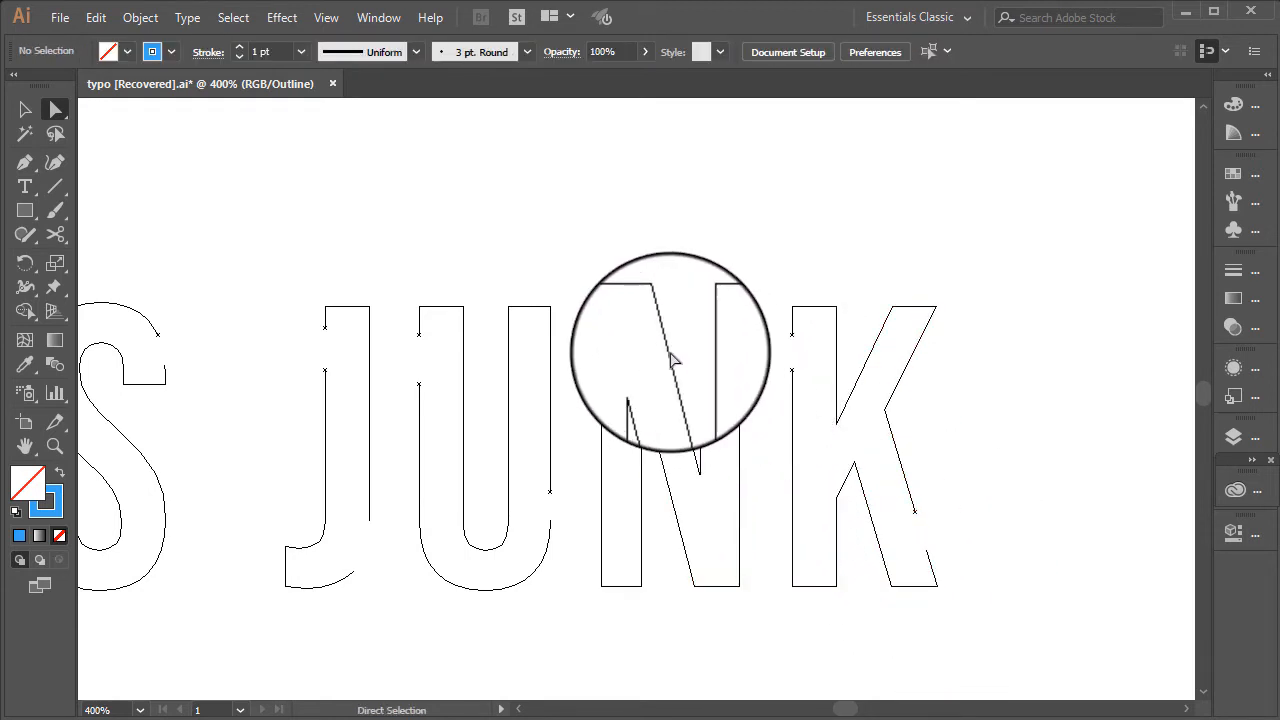
Step: Delete the cut segments on the upper-left and lower-right outer edges of the N in JUNK, and clear the selection
click(600, 357)
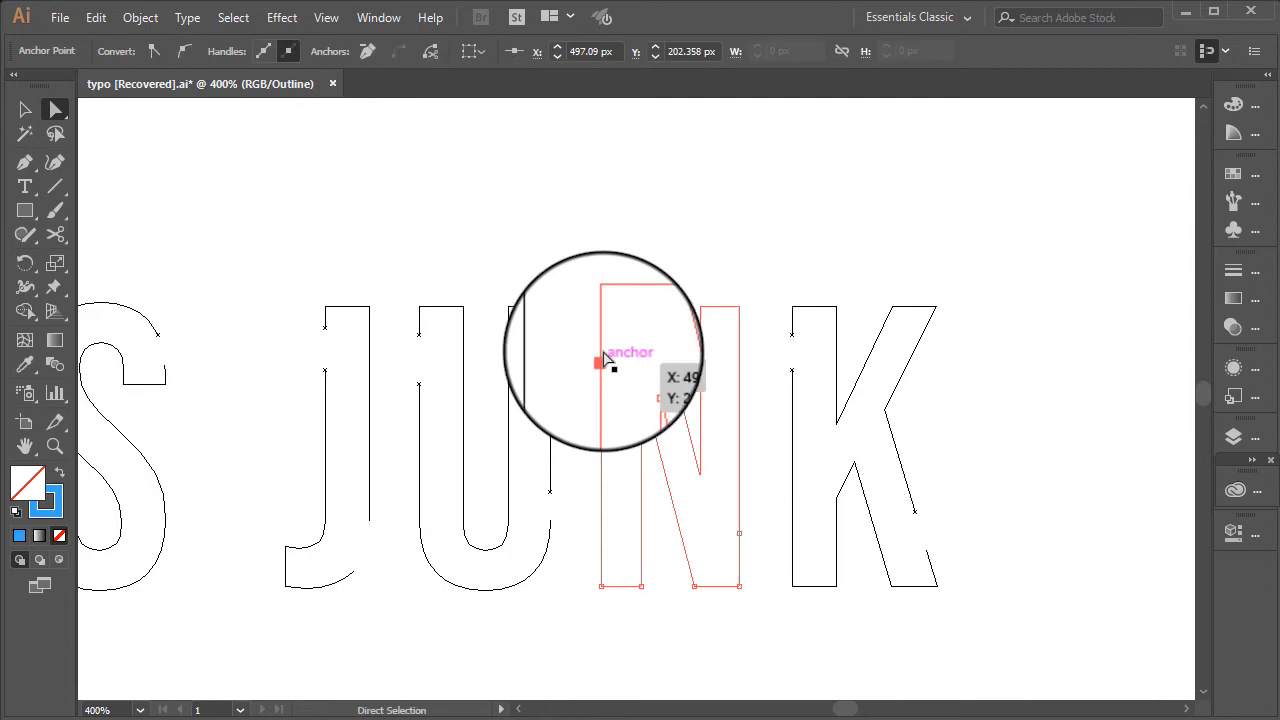
shift+click(602, 336)
key(Delete)
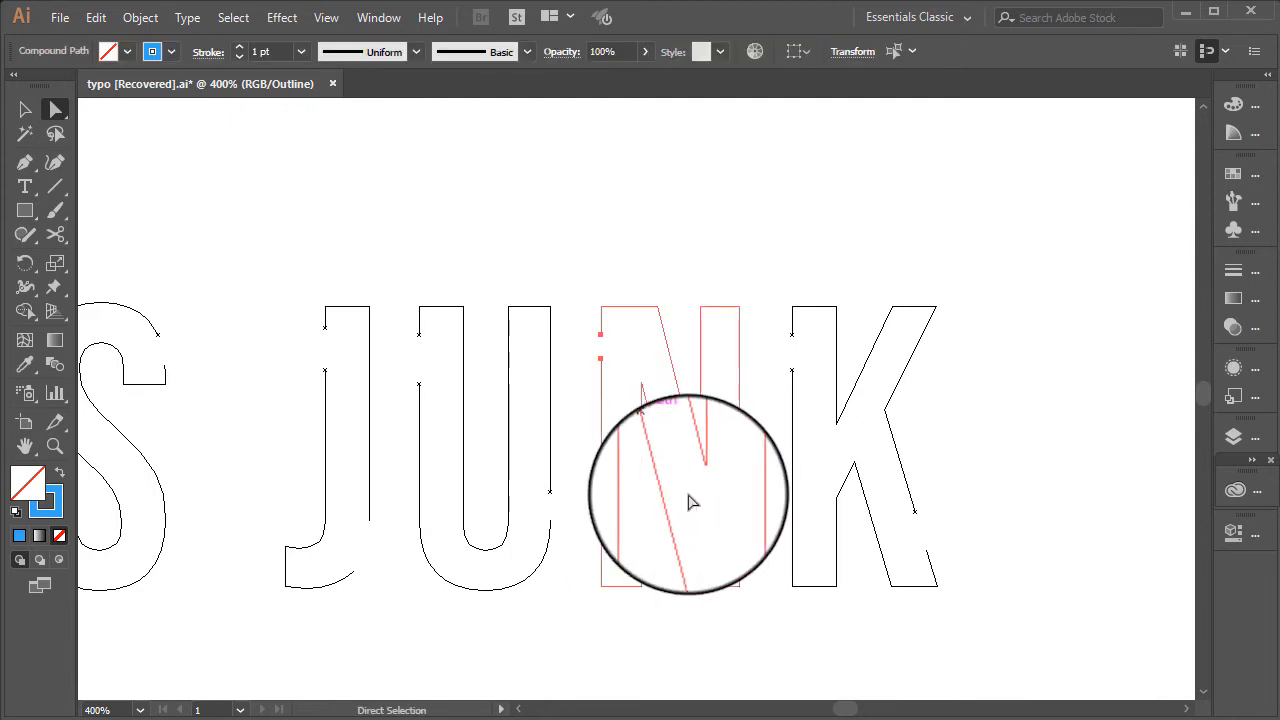
click(740, 534)
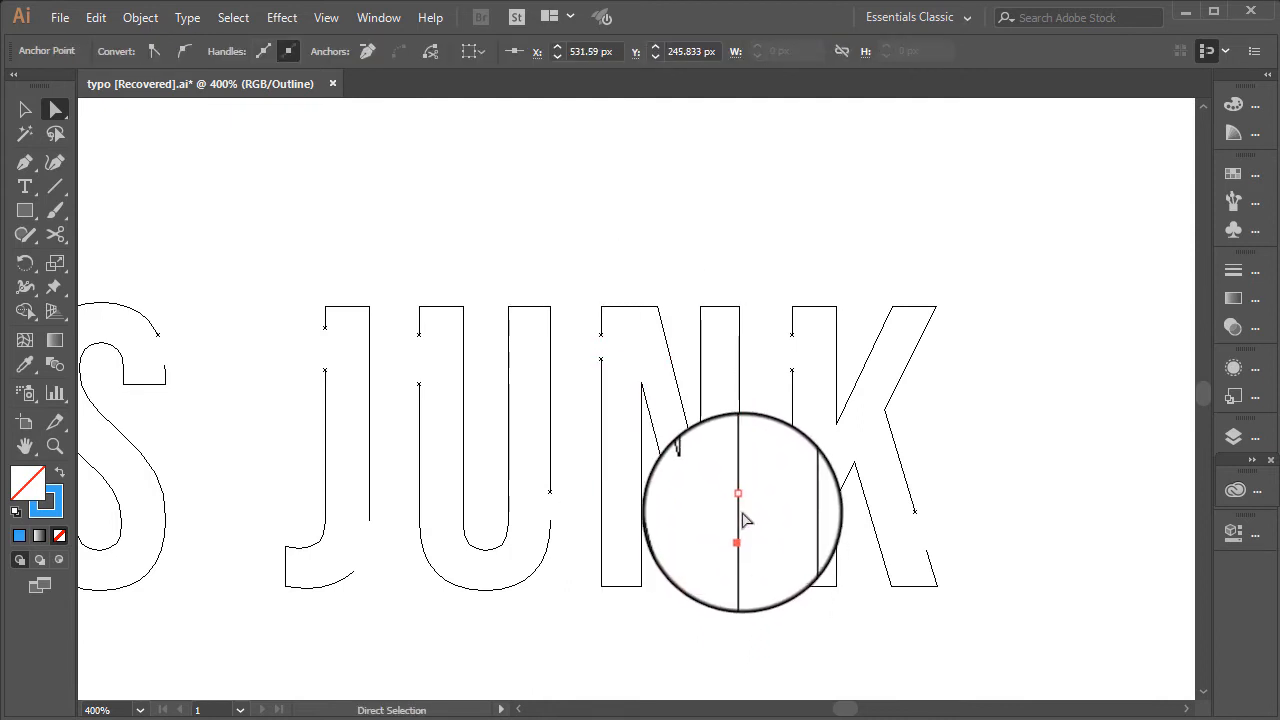
key(Delete)
click(756, 628)
scroll(677, 534, up, 1)
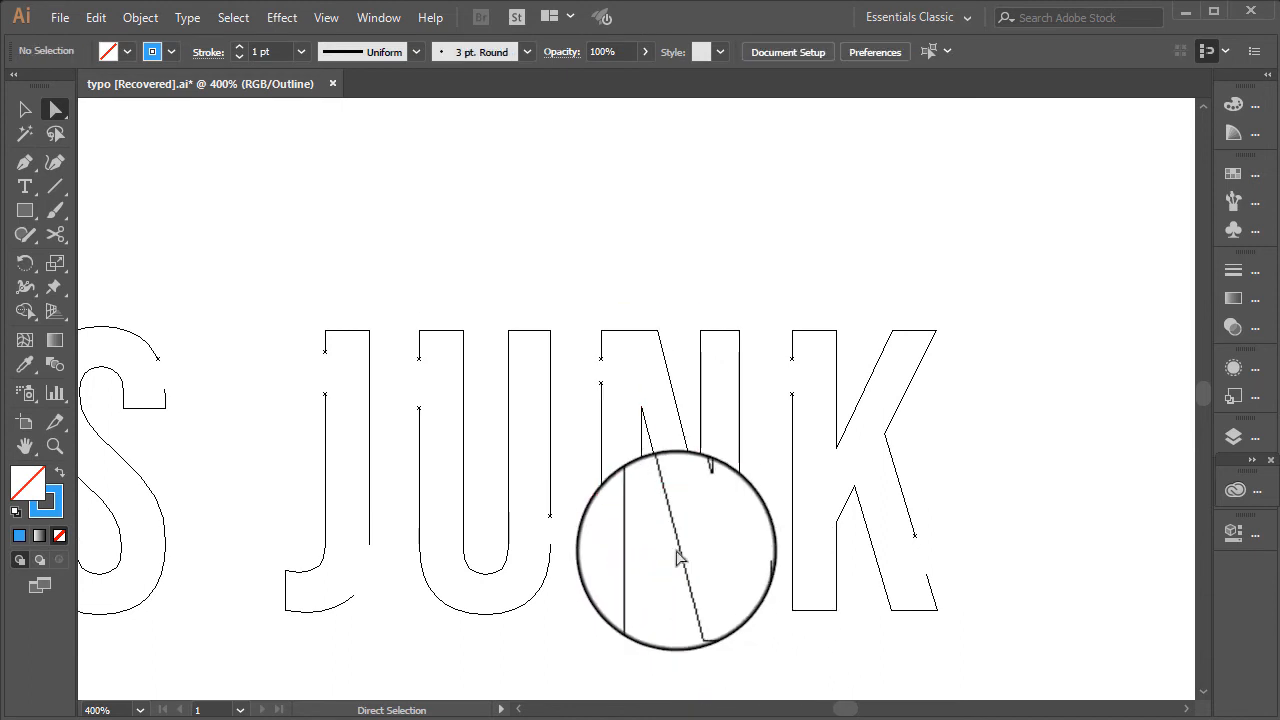
Step: Switch the artwork from outline display to full-colour preview and check the whole DESIGN'S JUNK lettering
key(ctrl+y)
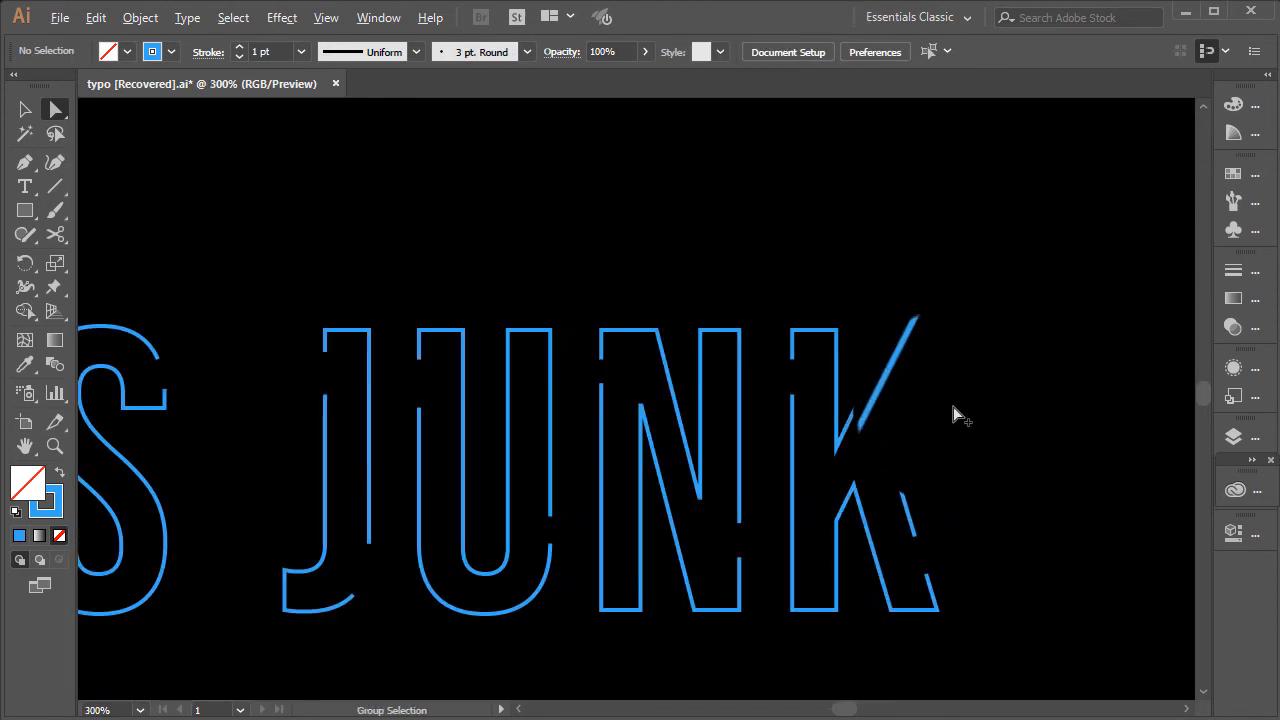
scroll(955, 416, down, 3)
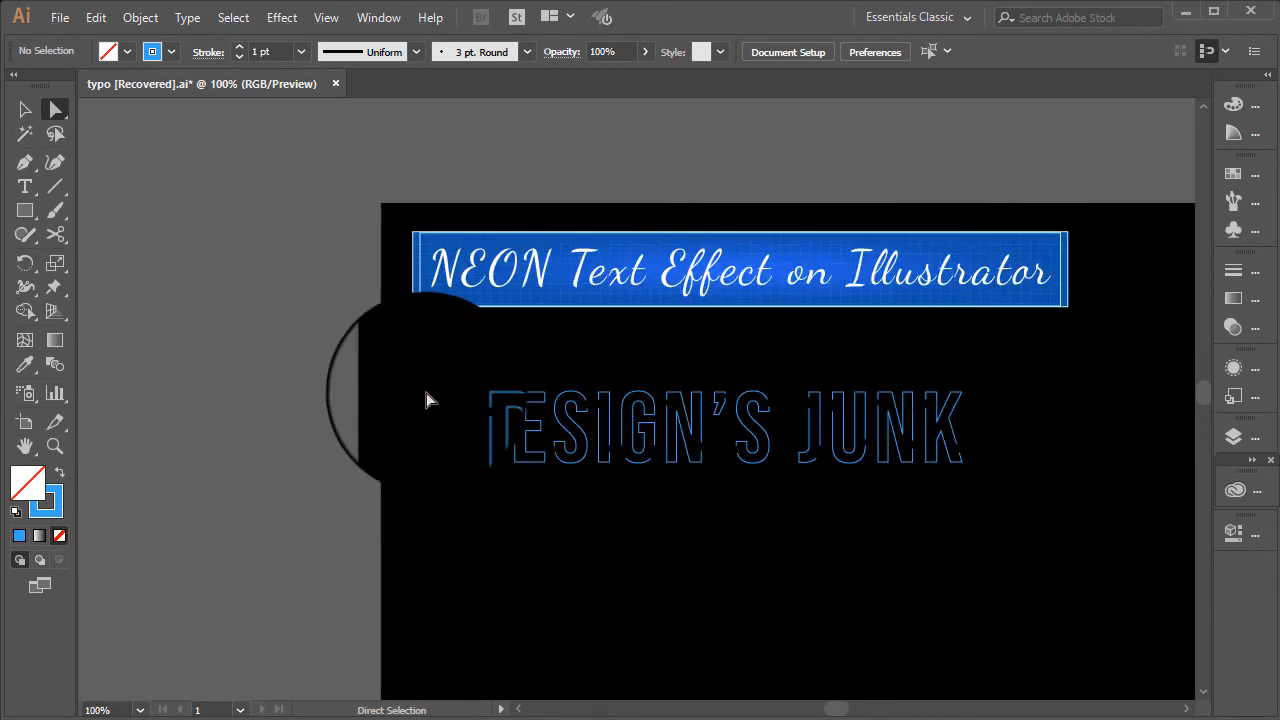
drag(528, 400, 986, 486)
key(ctrl+z)
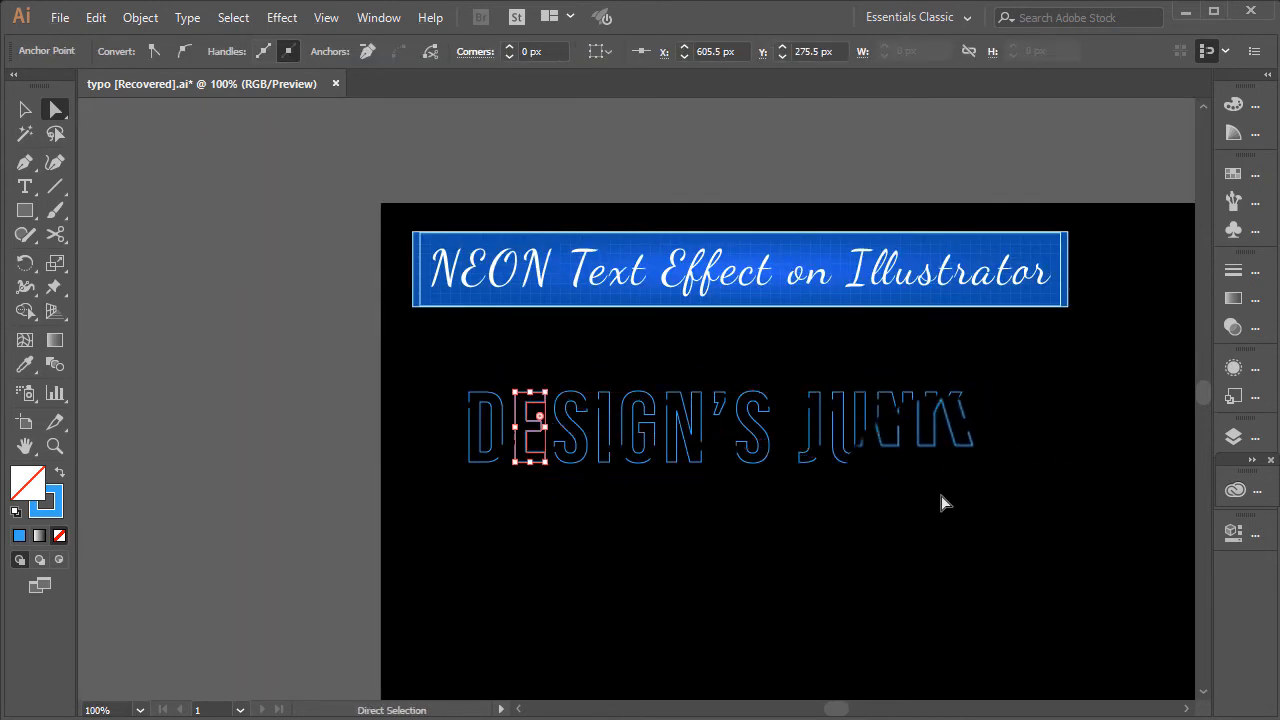
click(945, 503)
drag(429, 372, 1032, 516)
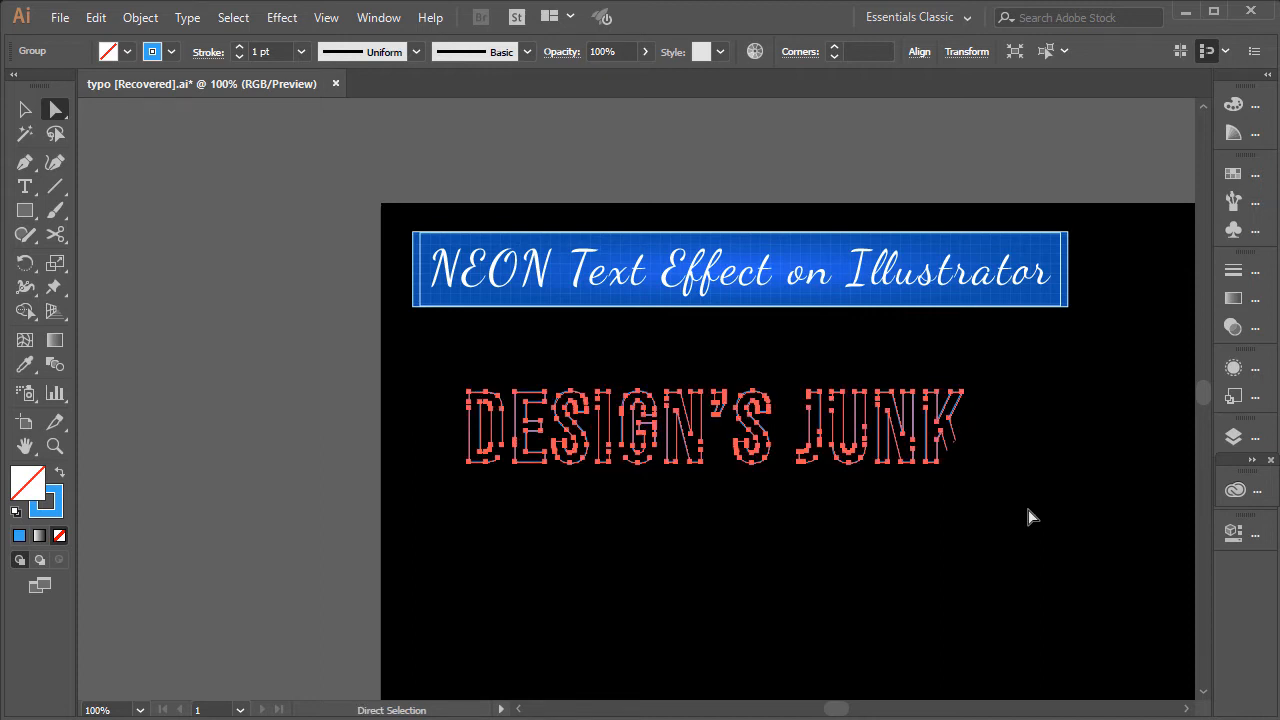
click(921, 590)
scroll(665, 390, down, 5)
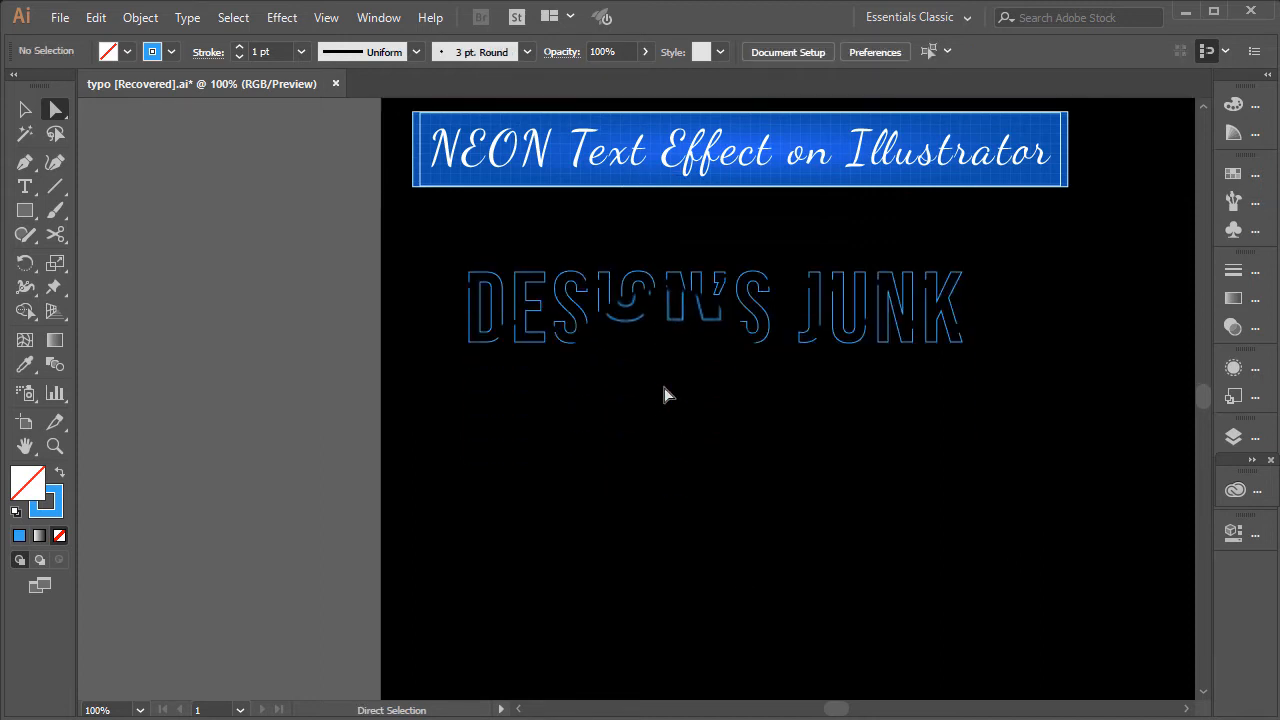
scroll(476, 306, down, 1)
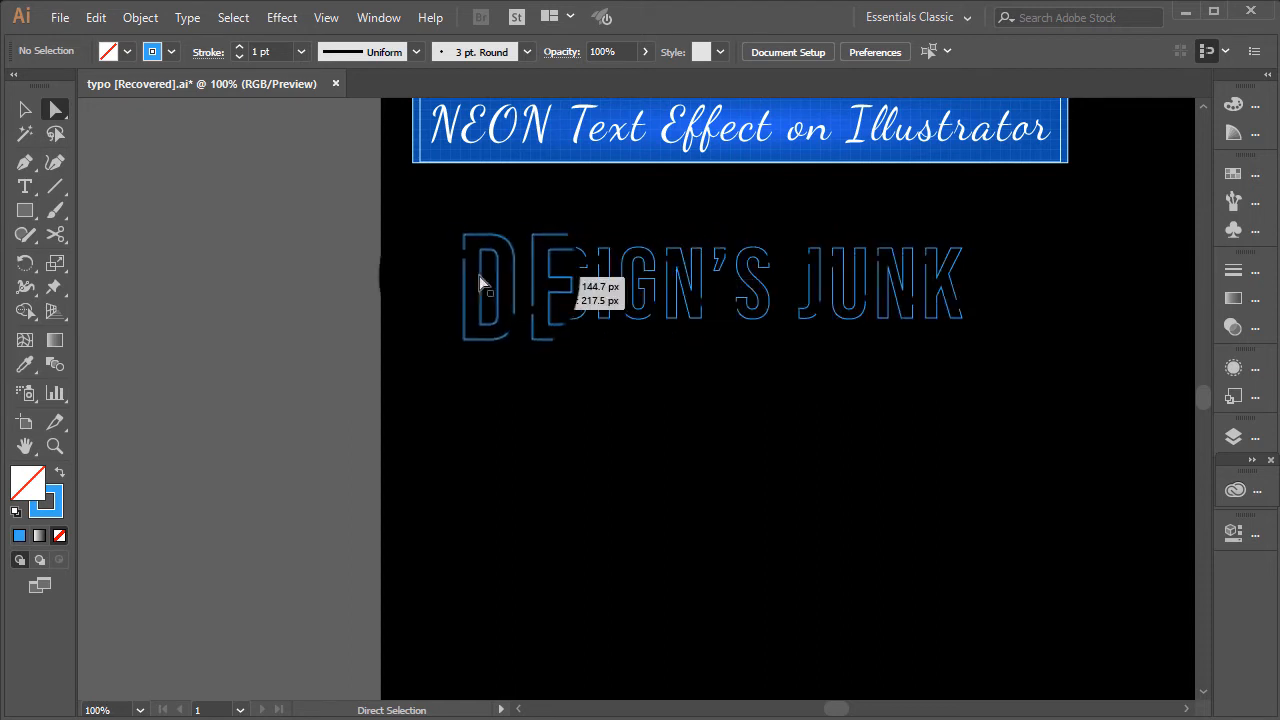
Step: Select the whole DESIGN'S JUNK lettering as a group, copy it and paste the duplicate in place
drag(437, 240, 552, 258)
drag(423, 212, 1040, 330)
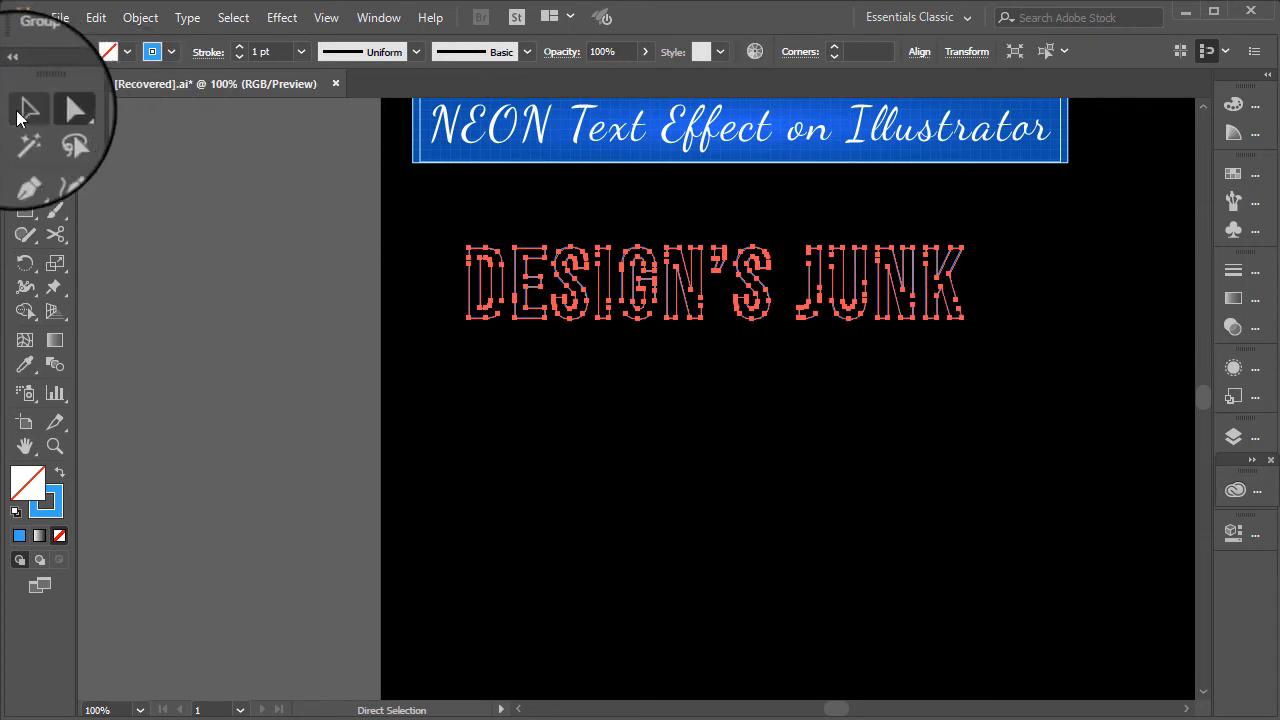
click(25, 109)
click(825, 388)
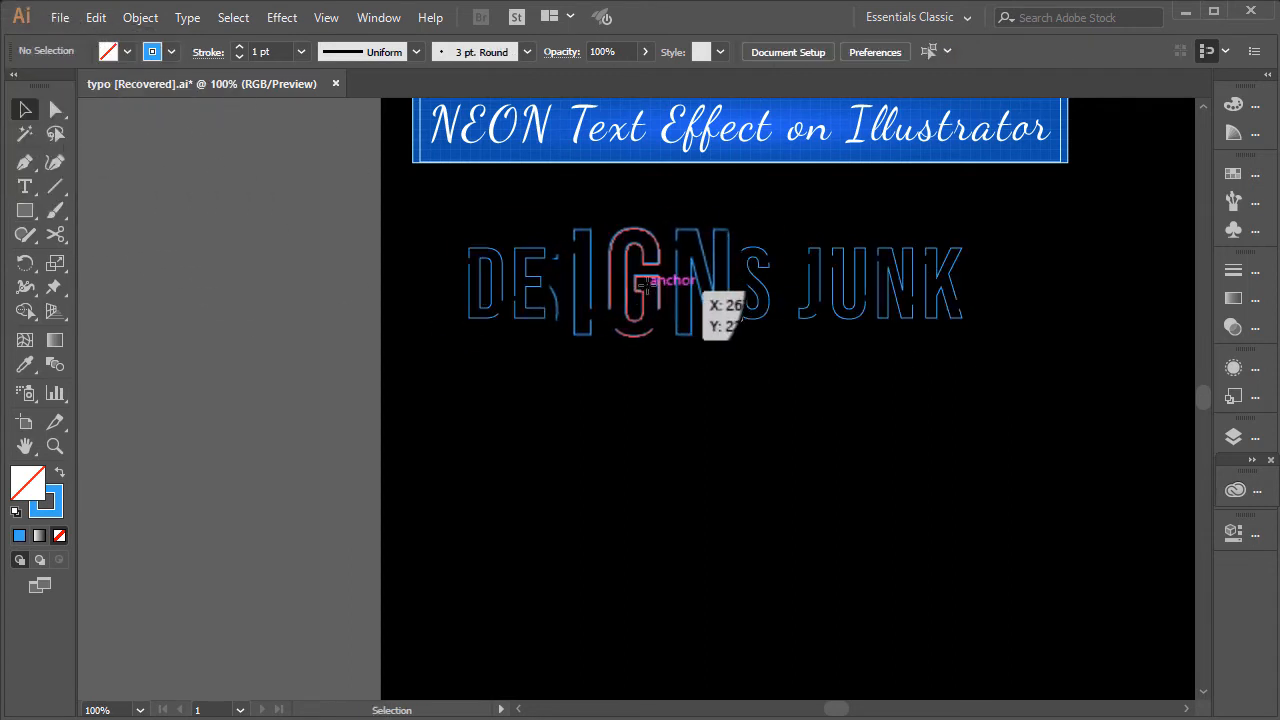
click(648, 285)
drag(672, 373, 540, 260)
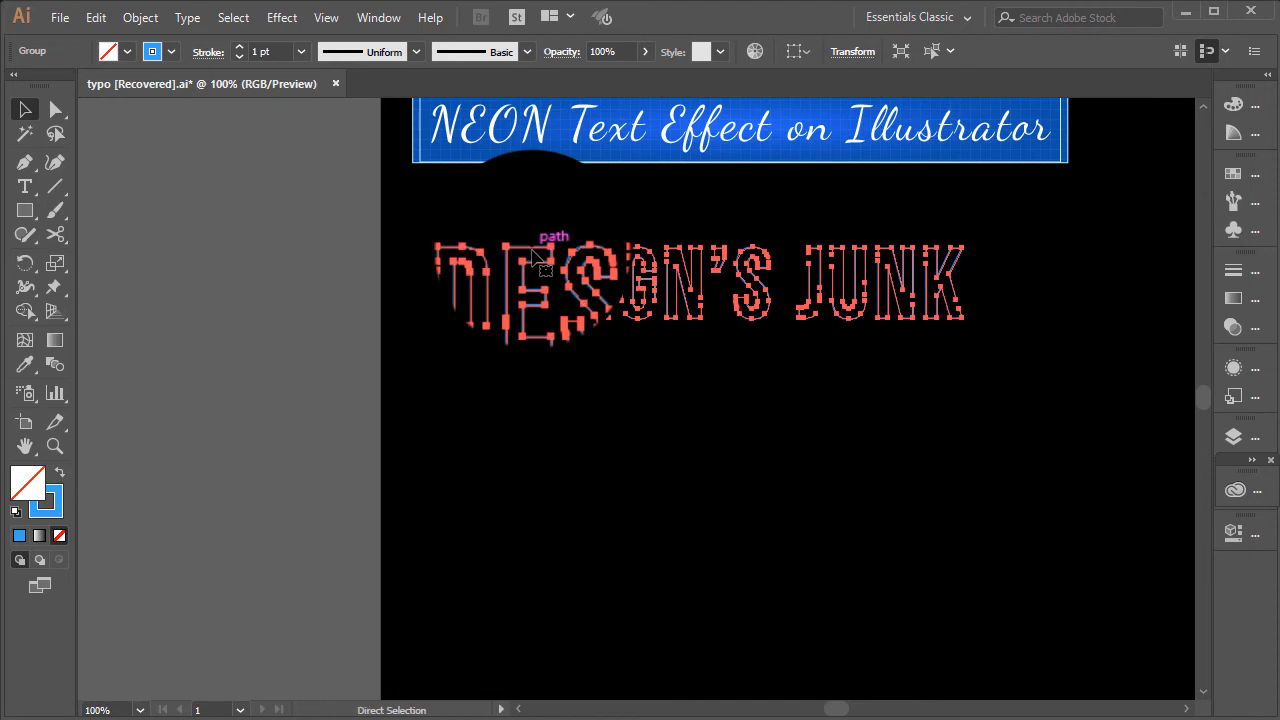
key(ctrl+z)
click(96, 17)
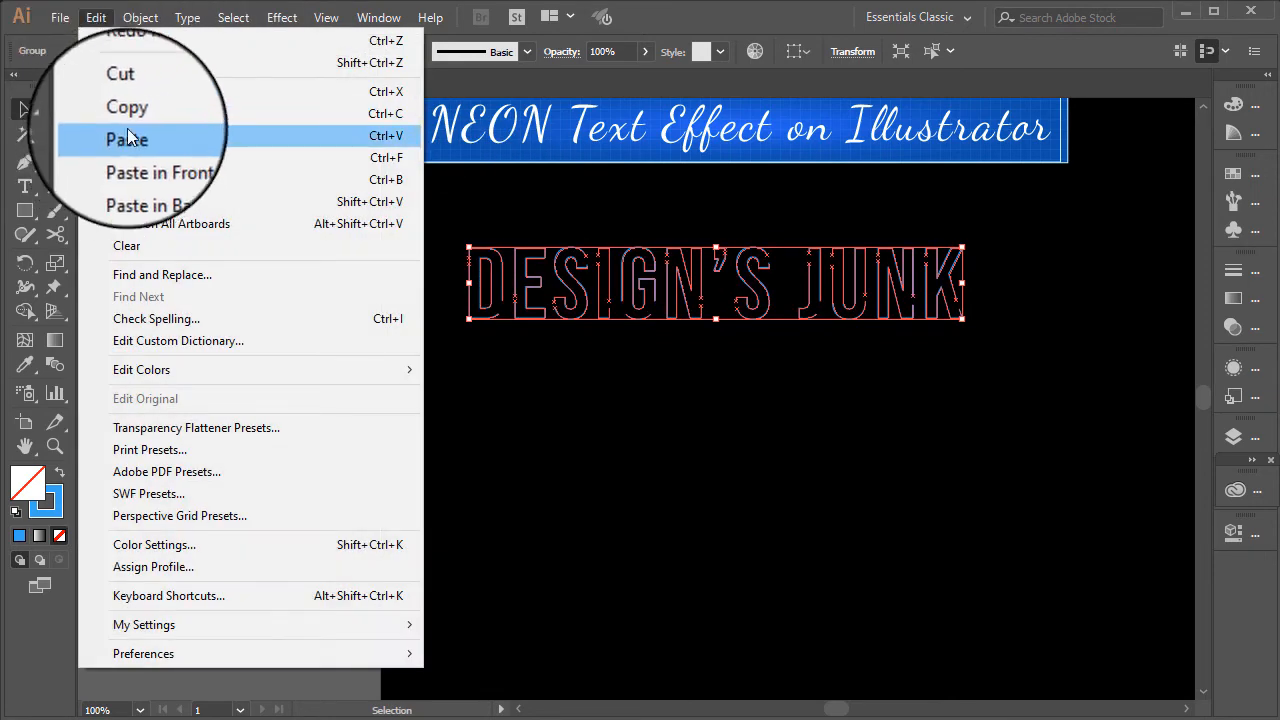
click(128, 114)
click(96, 18)
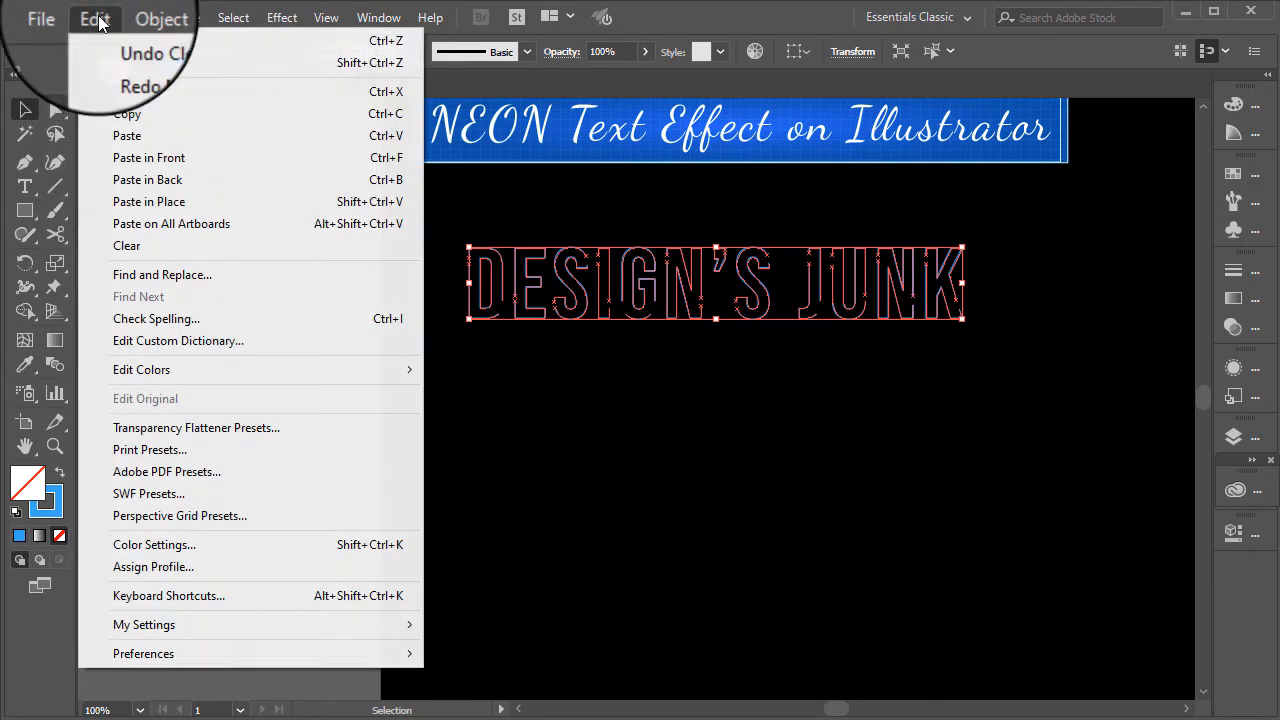
click(178, 201)
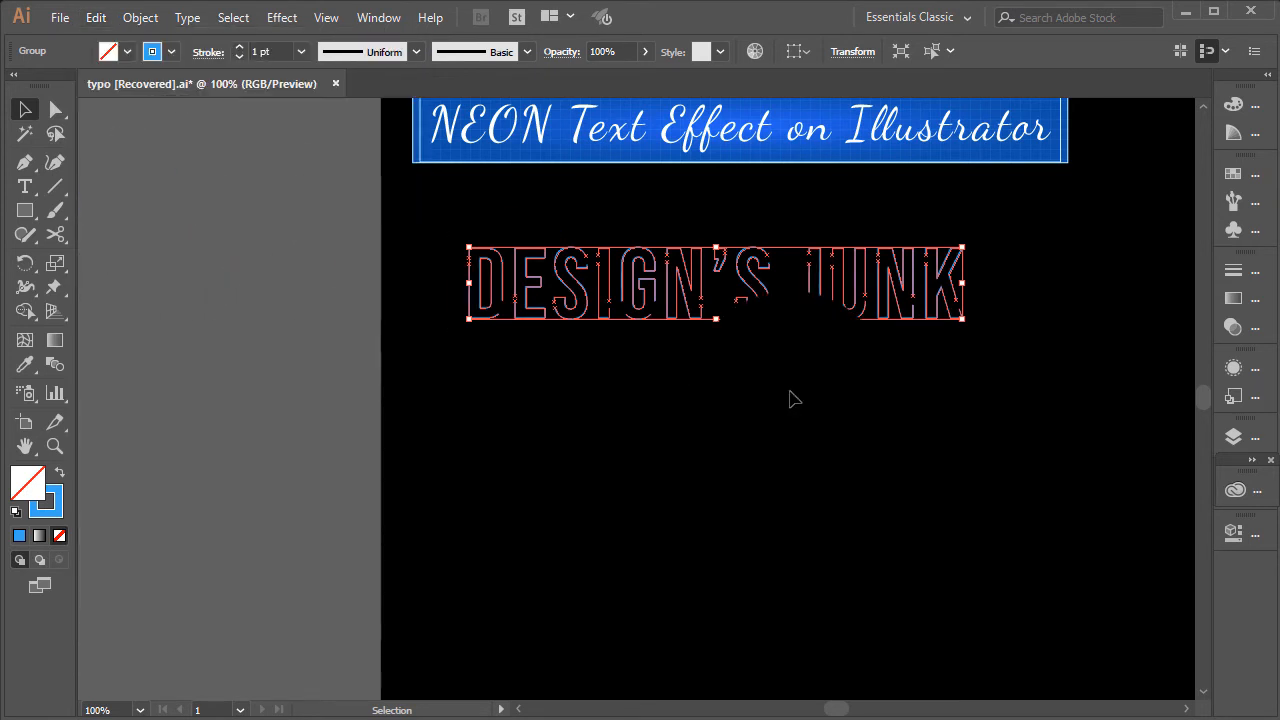
Step: Move the duplicated DESIGN'S JUNK lettering straight up so it sits just above the original, and clear the selection
scroll(770, 390, down, 3)
scroll(668, 283, up, 6)
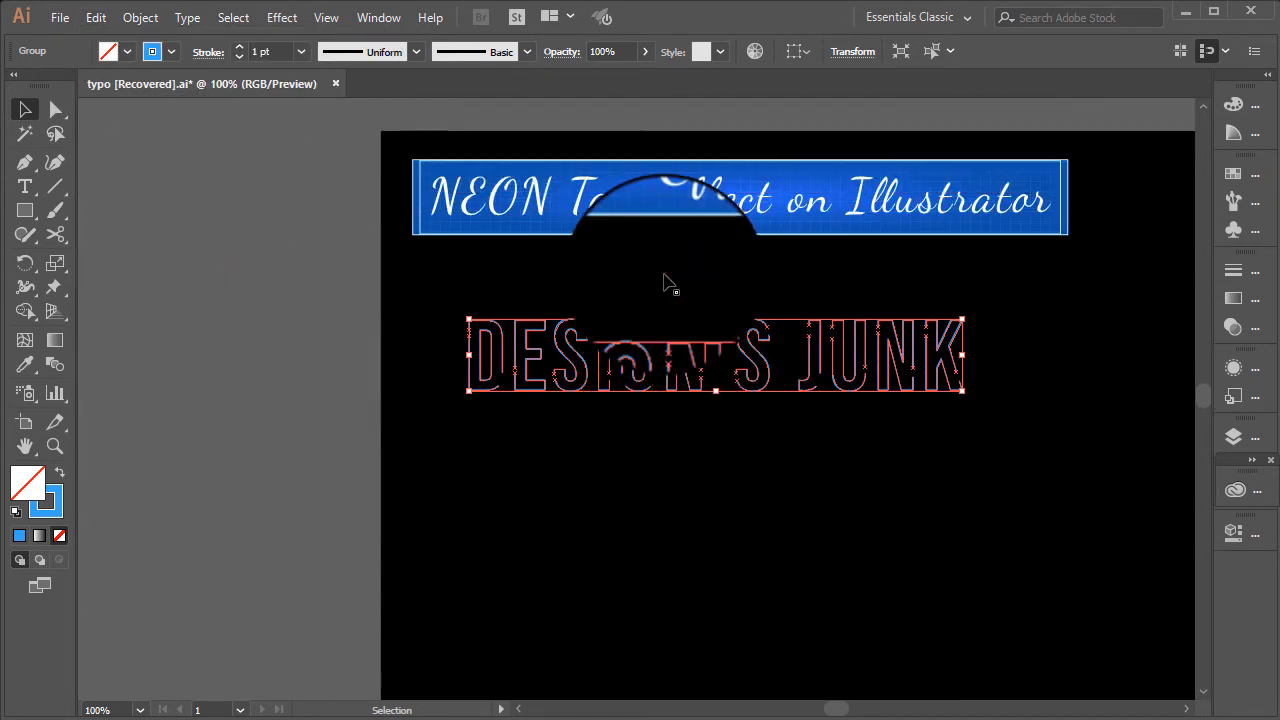
scroll(668, 283, up, 3)
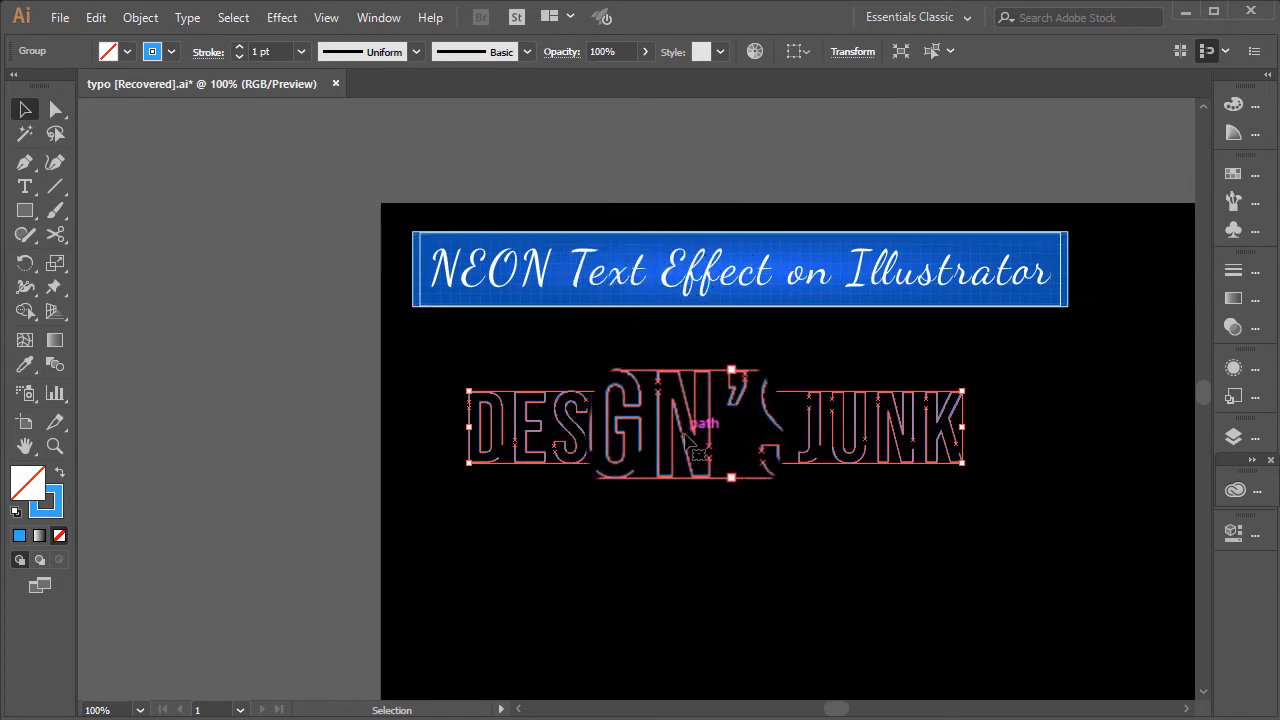
drag(686, 427, 685, 367)
click(712, 500)
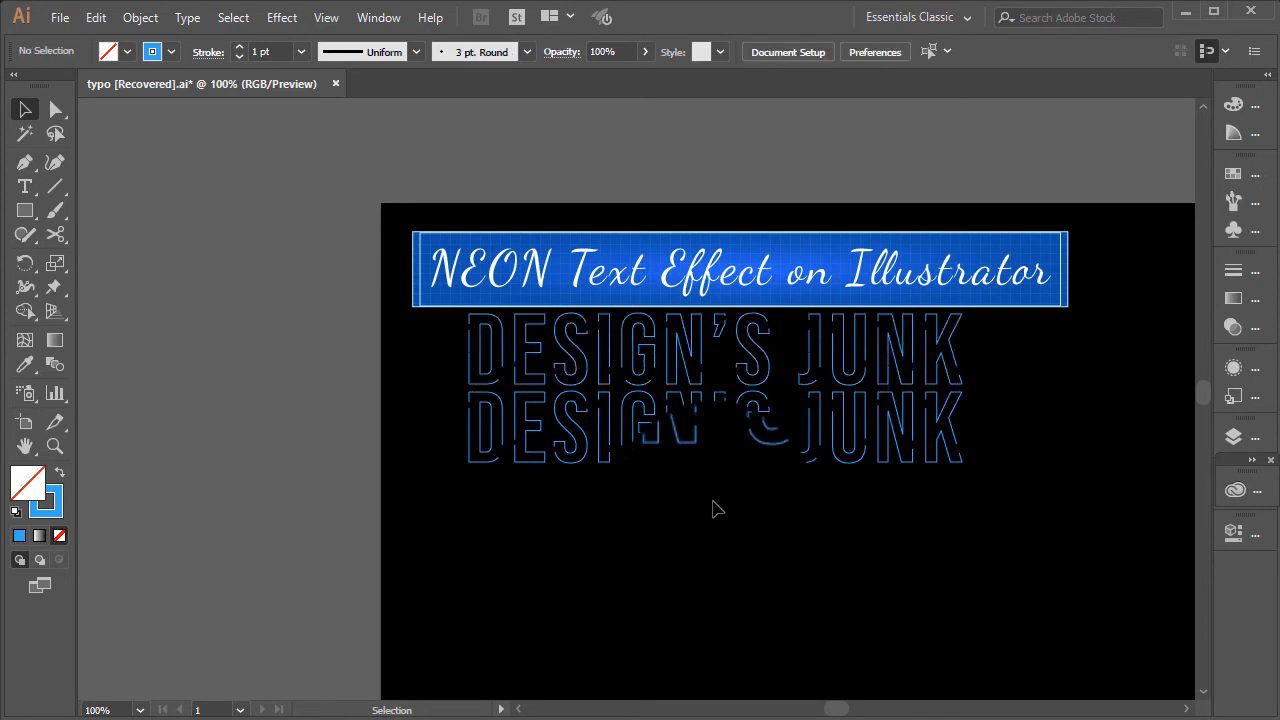
Step: Select both DESIGN'S JUNK lines and move them together down to the lower part of the artboard
scroll(549, 380, down, 3)
key(ctrl+minus)
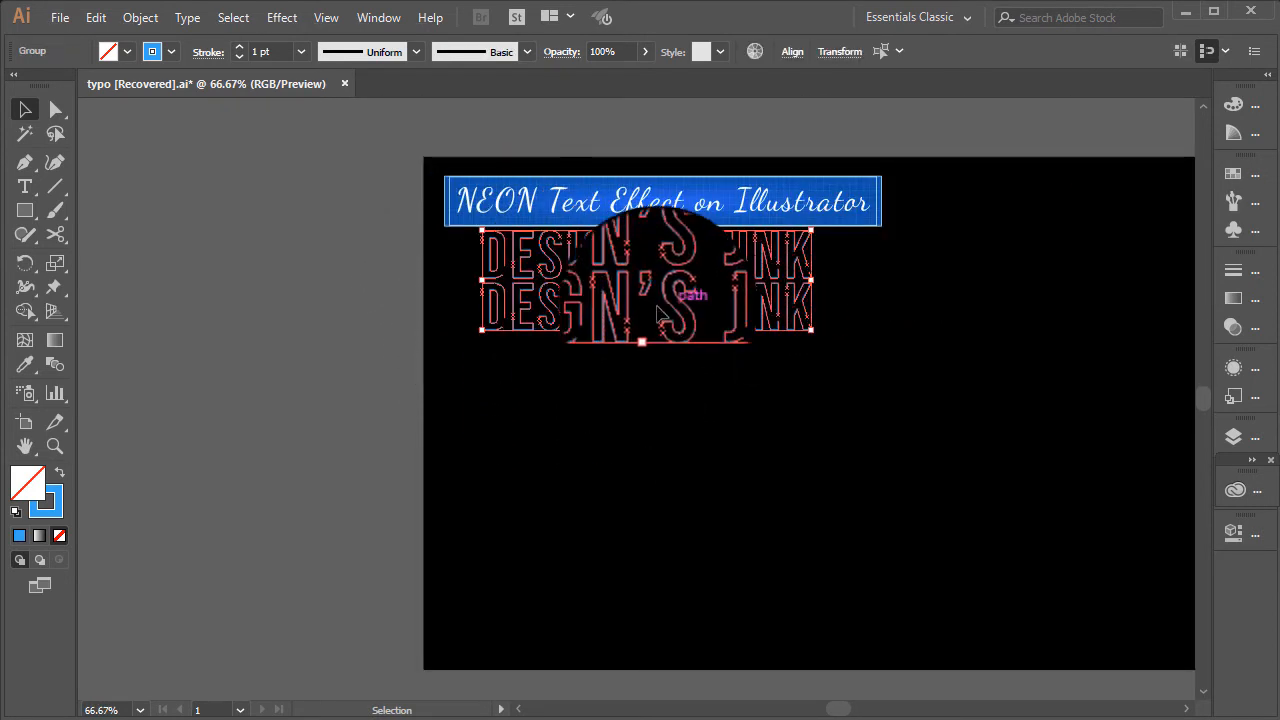
drag(672, 321, 676, 580)
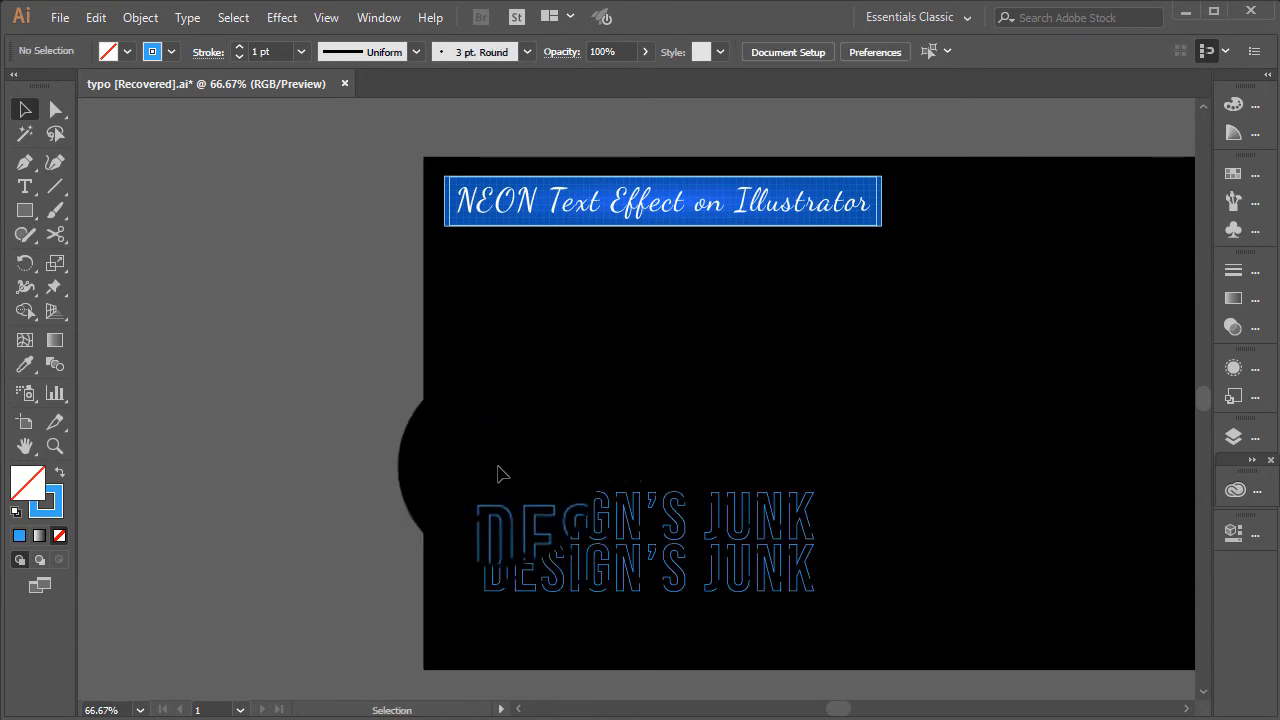
Step: Duplicate the upper DESIGN'S JUNK line straight upward three times to build a stack of five evenly spaced rows
drag(470, 475, 787, 523)
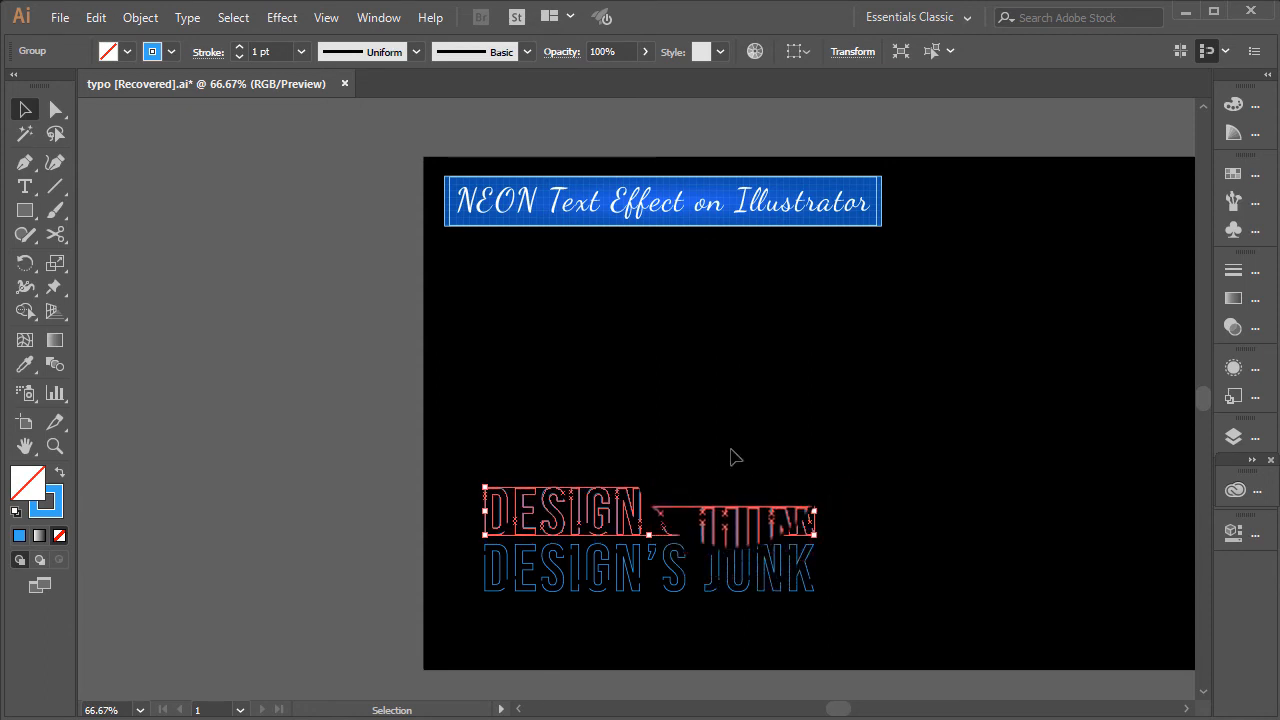
click(731, 458)
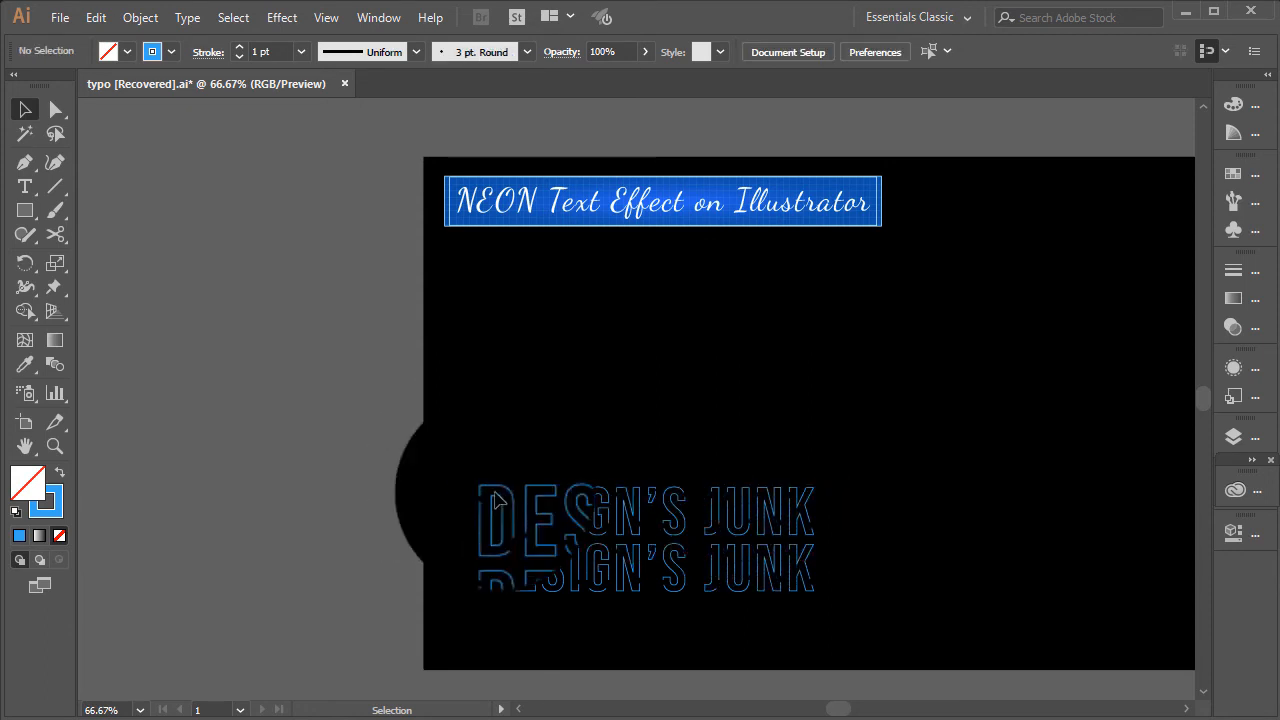
drag(466, 472, 849, 522)
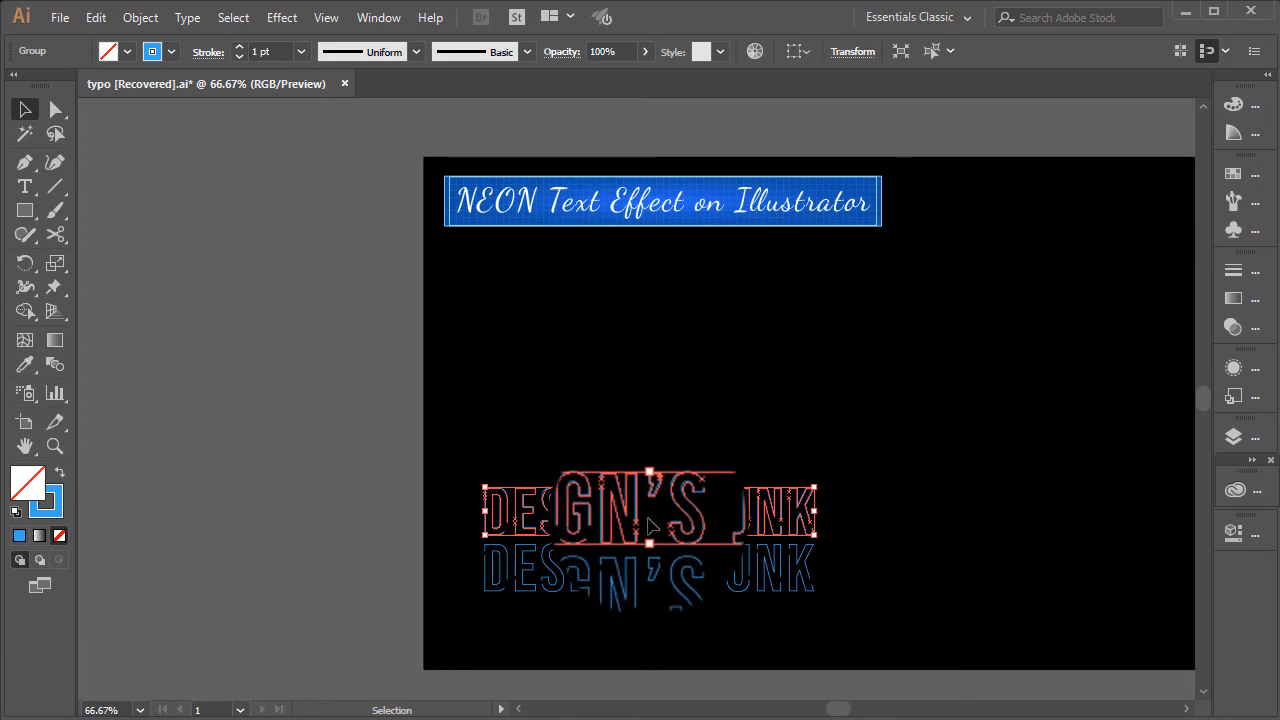
drag(649, 527, 645, 463)
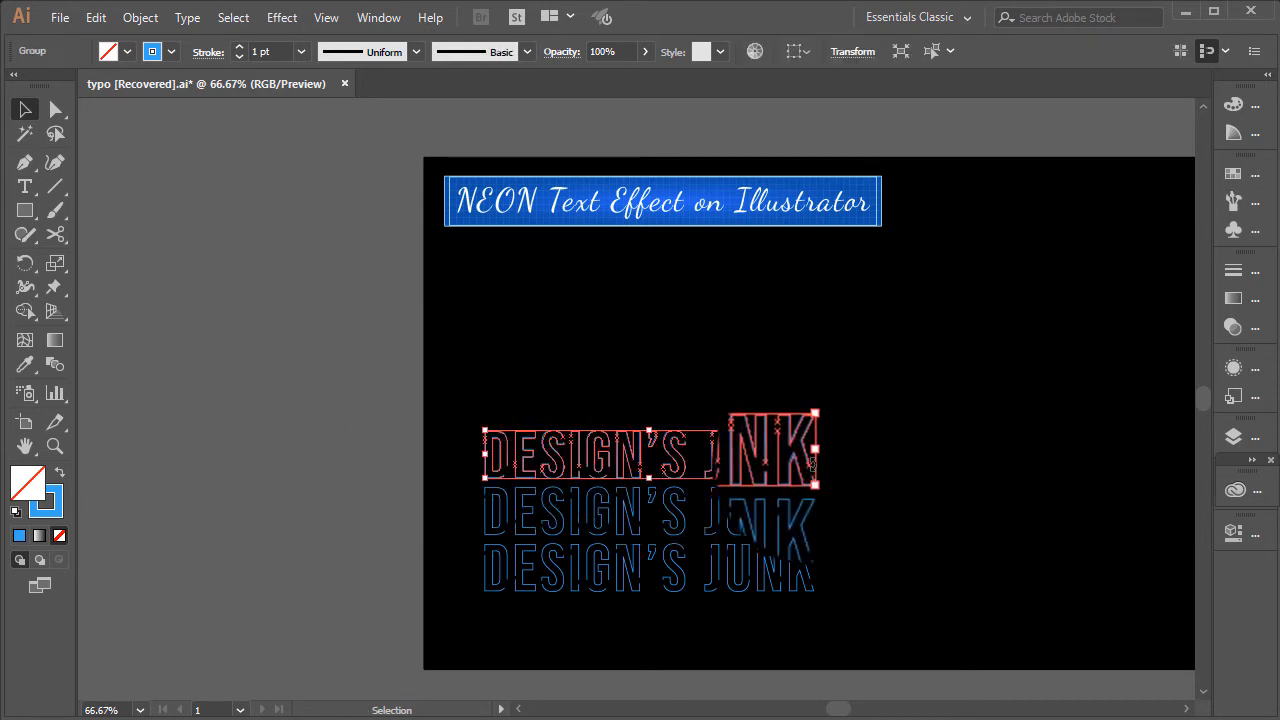
drag(814, 462, 800, 412)
click(820, 603)
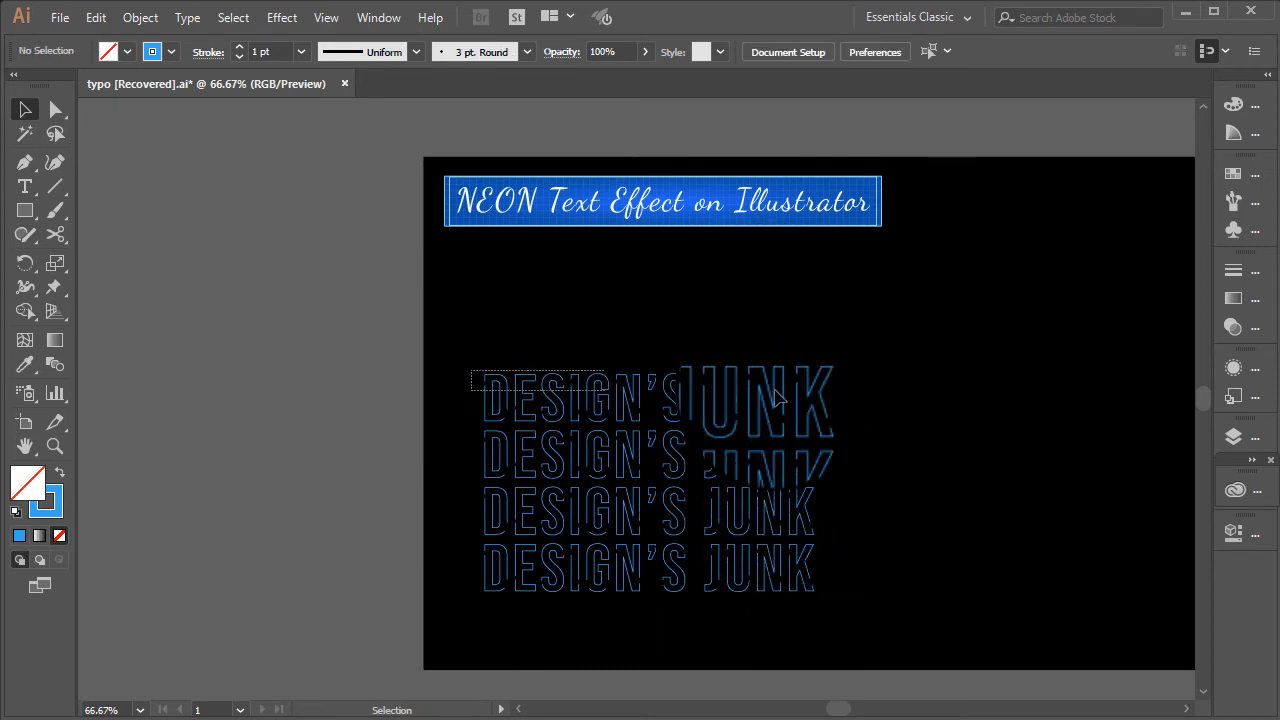
drag(775, 391, 807, 400)
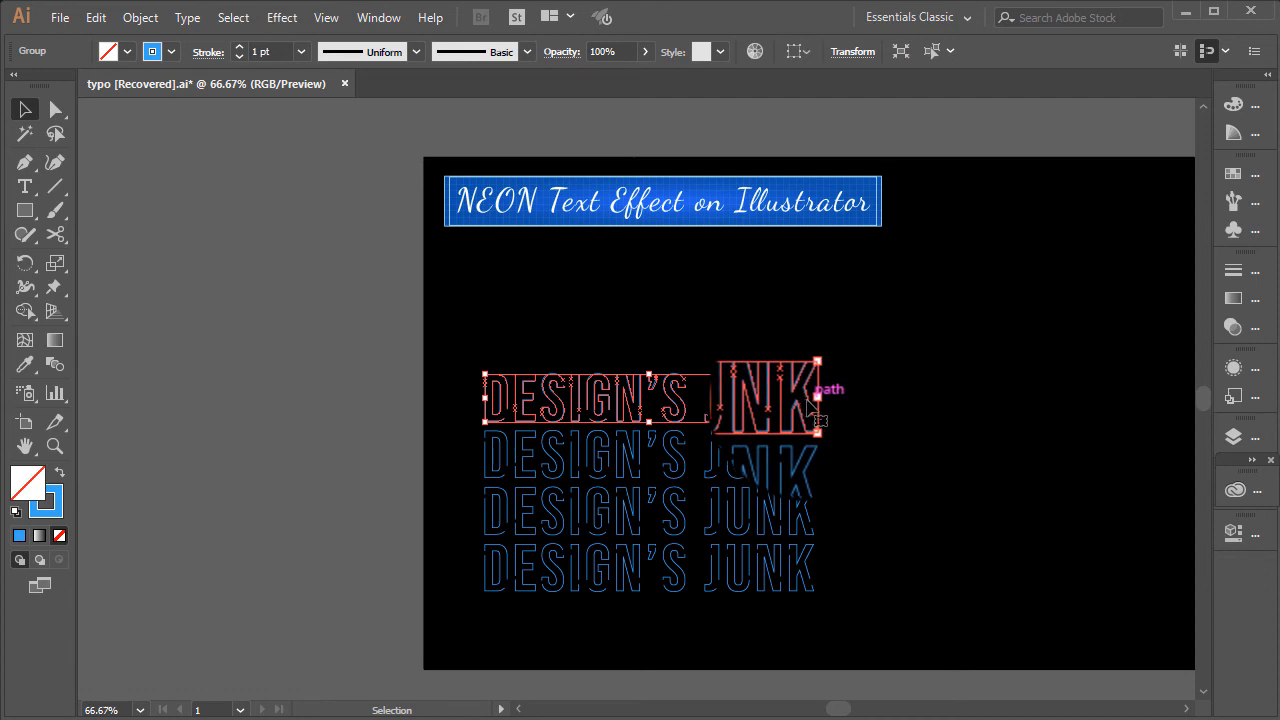
drag(812, 404, 800, 347)
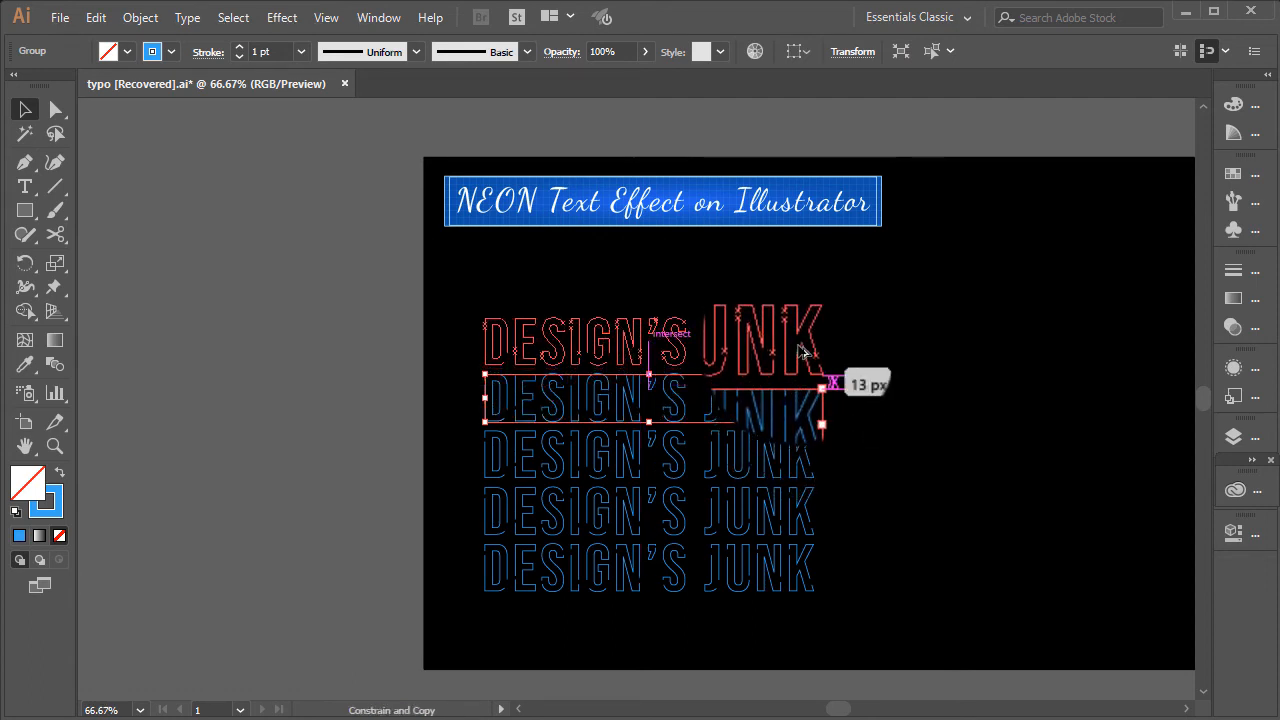
drag(800, 350, 806, 352)
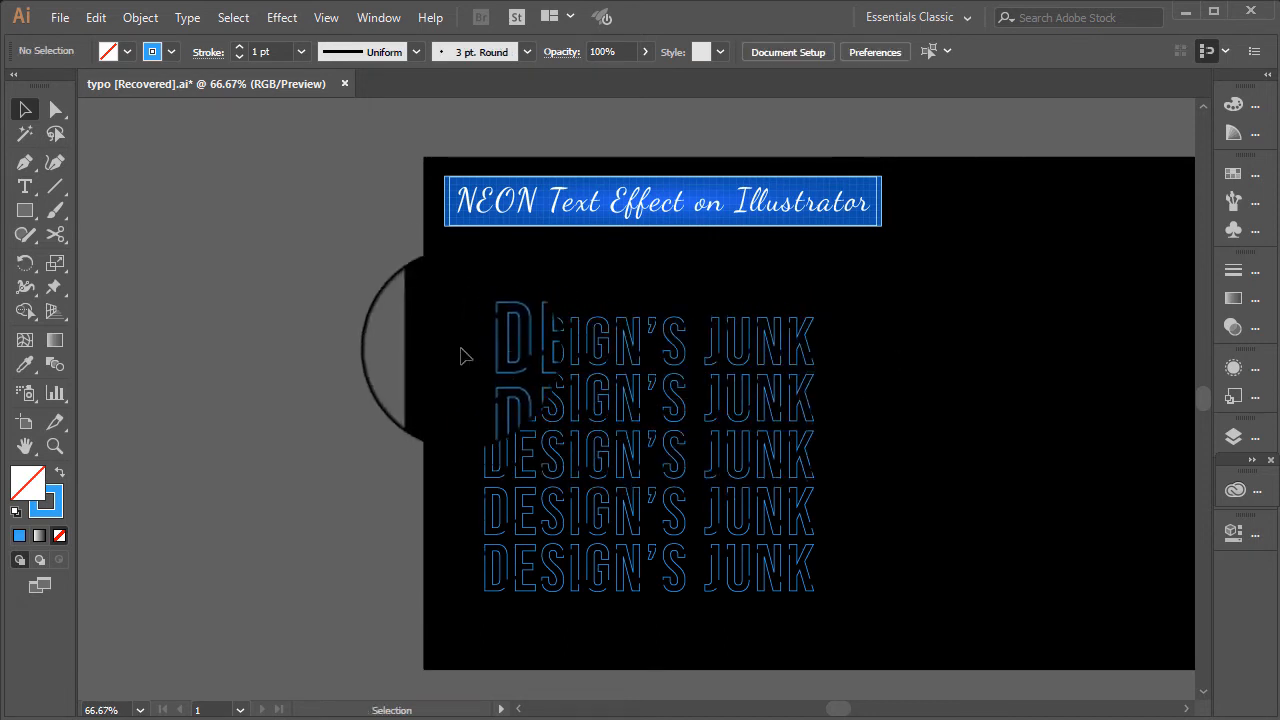
Step: Try aligning all five DESIGN'S JUNK rows to their common vertical centre, undo the alignment and clear the selection
drag(462, 312, 871, 603)
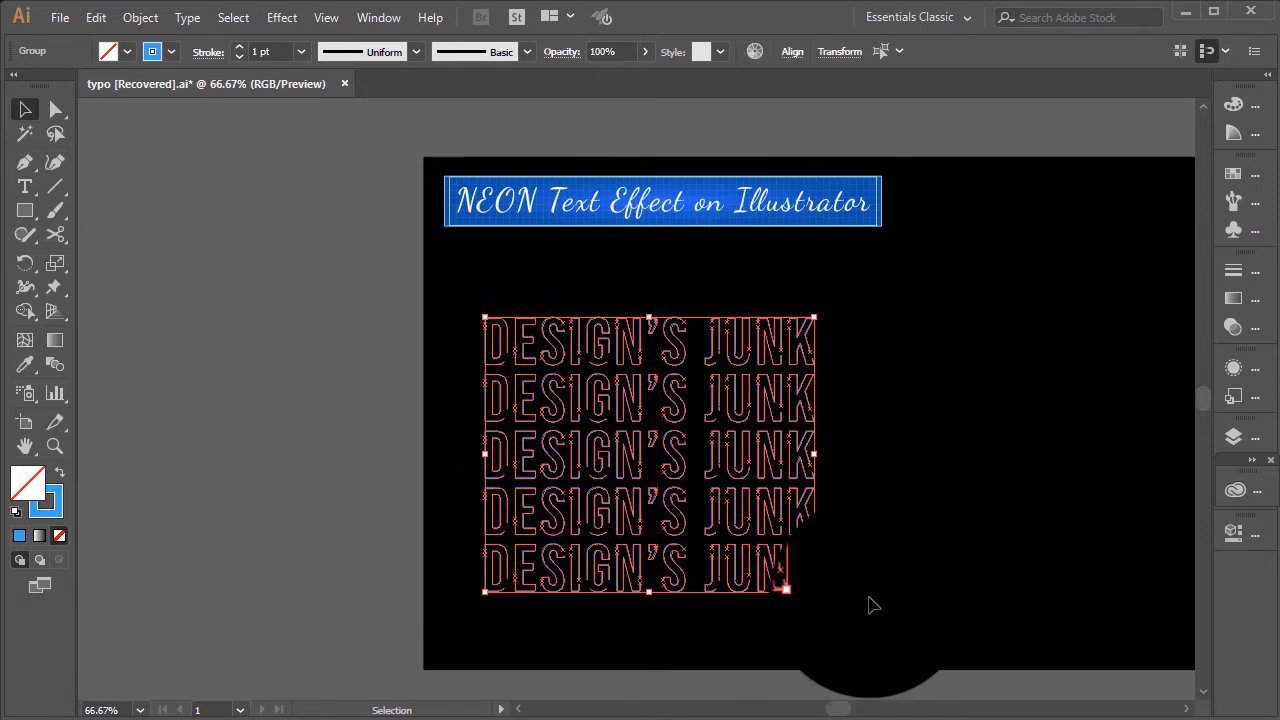
click(785, 51)
click(741, 112)
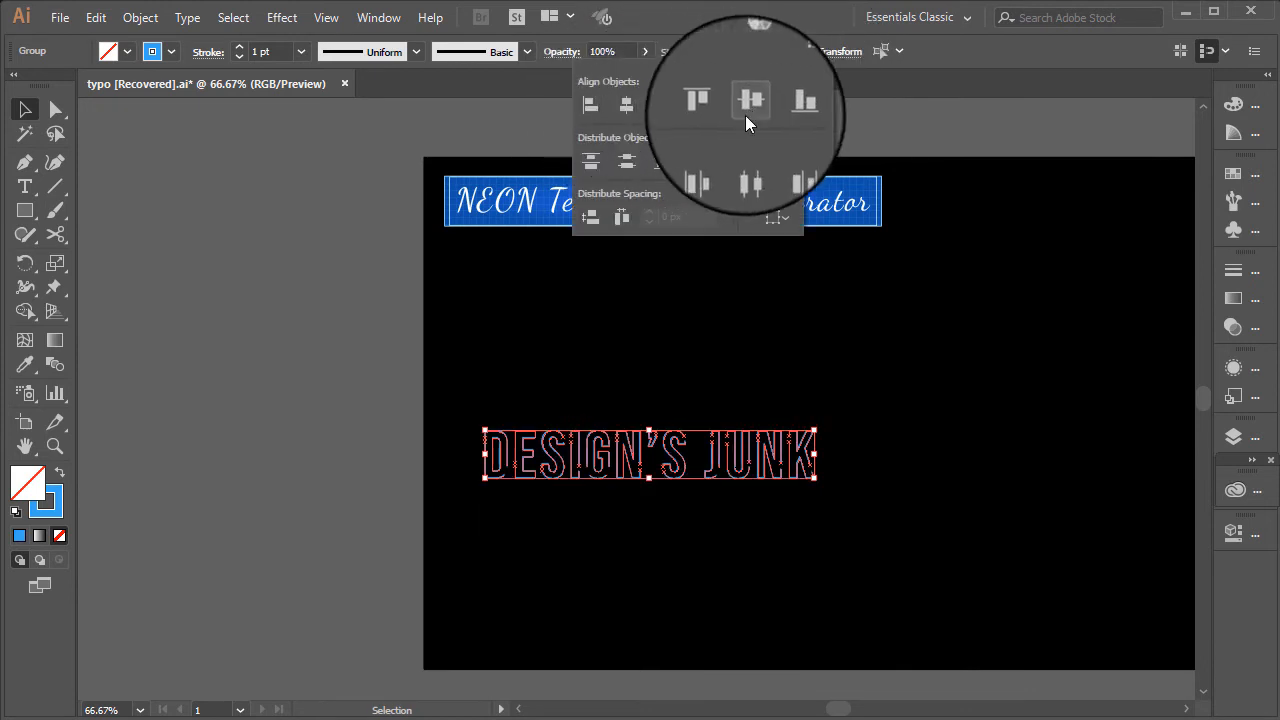
key(Escape)
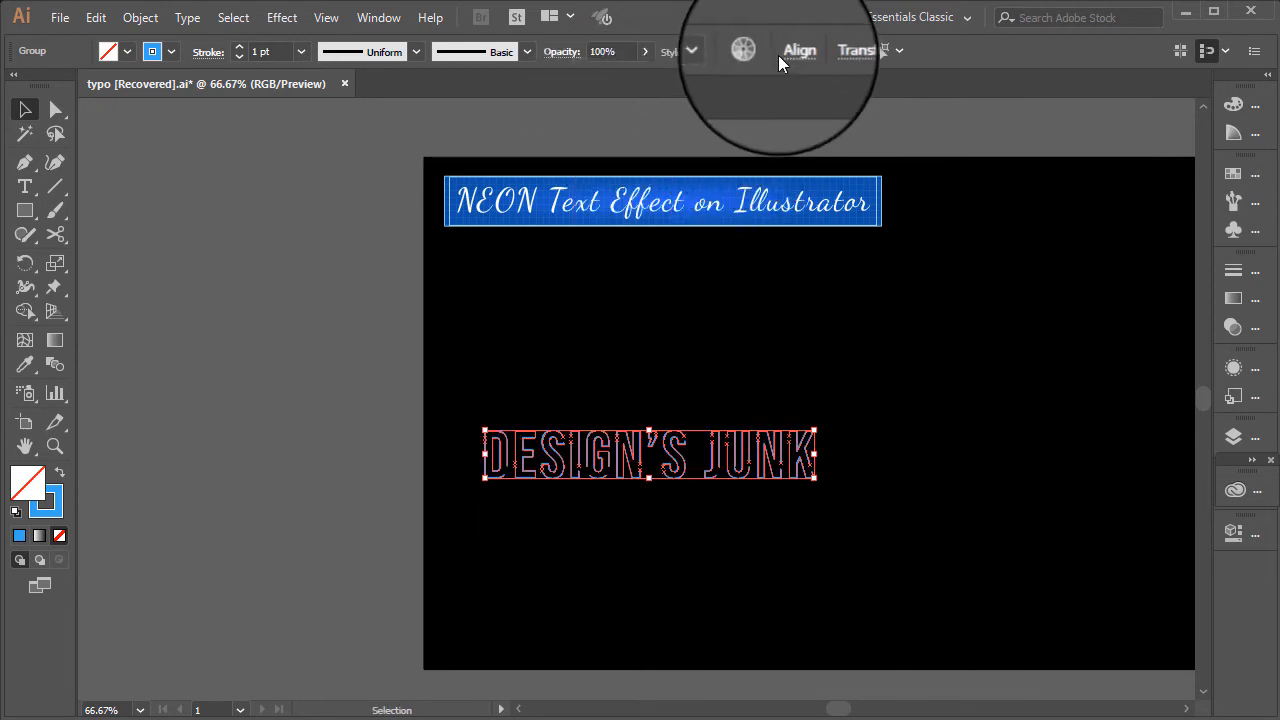
key(ctrl+z)
click(791, 51)
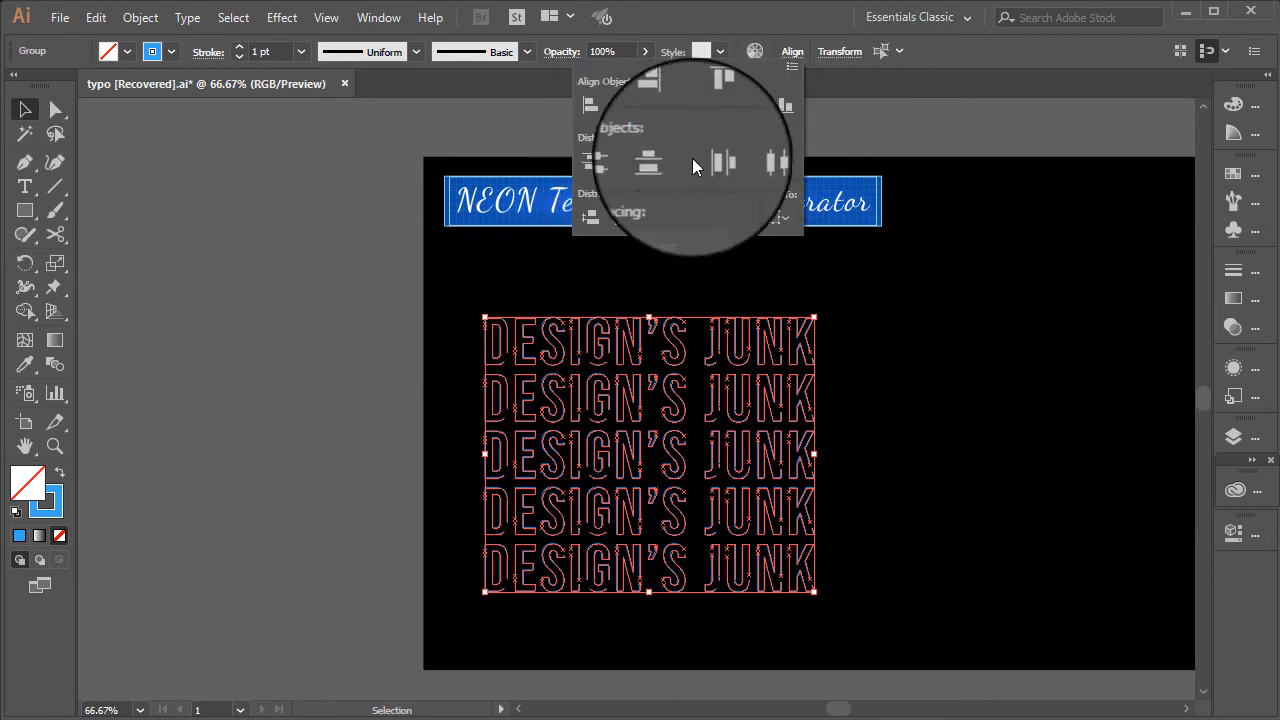
click(652, 290)
click(651, 297)
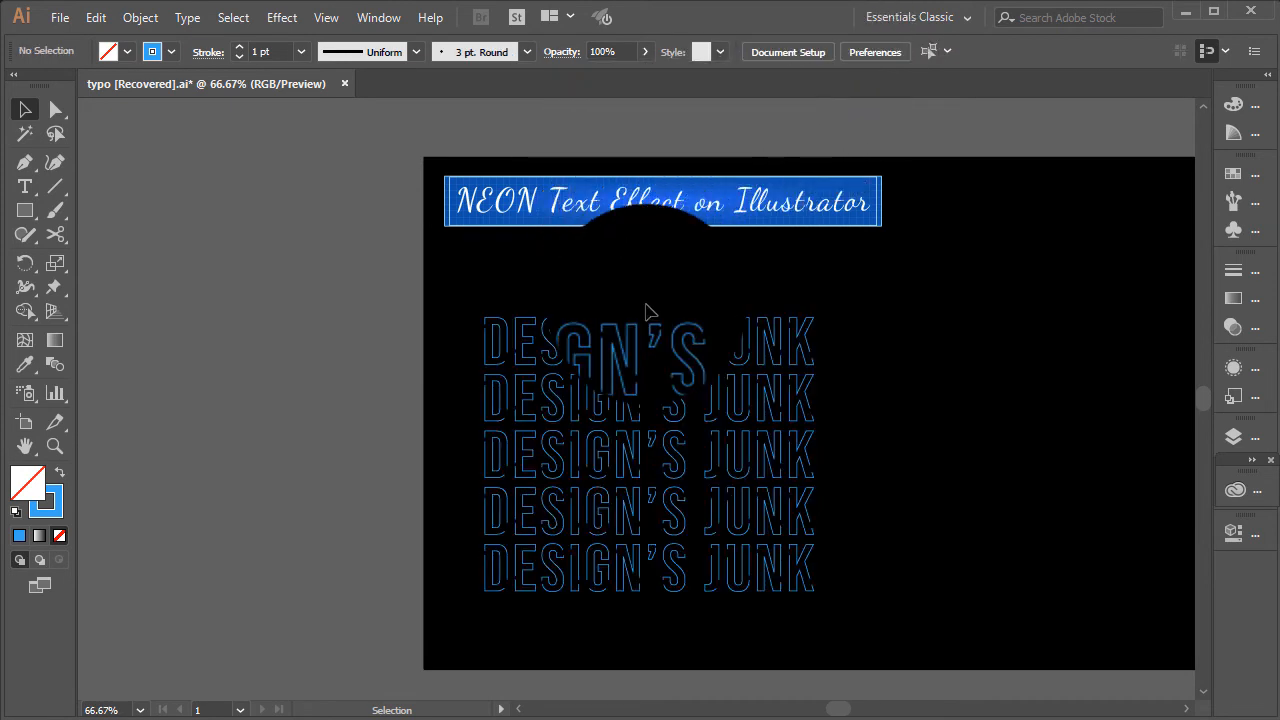
Step: Select the whole five-row stack, move it straight up to just below the blue title banner, and clear the selection
scroll(686, 337, down, 1)
scroll(520, 500, up, 1)
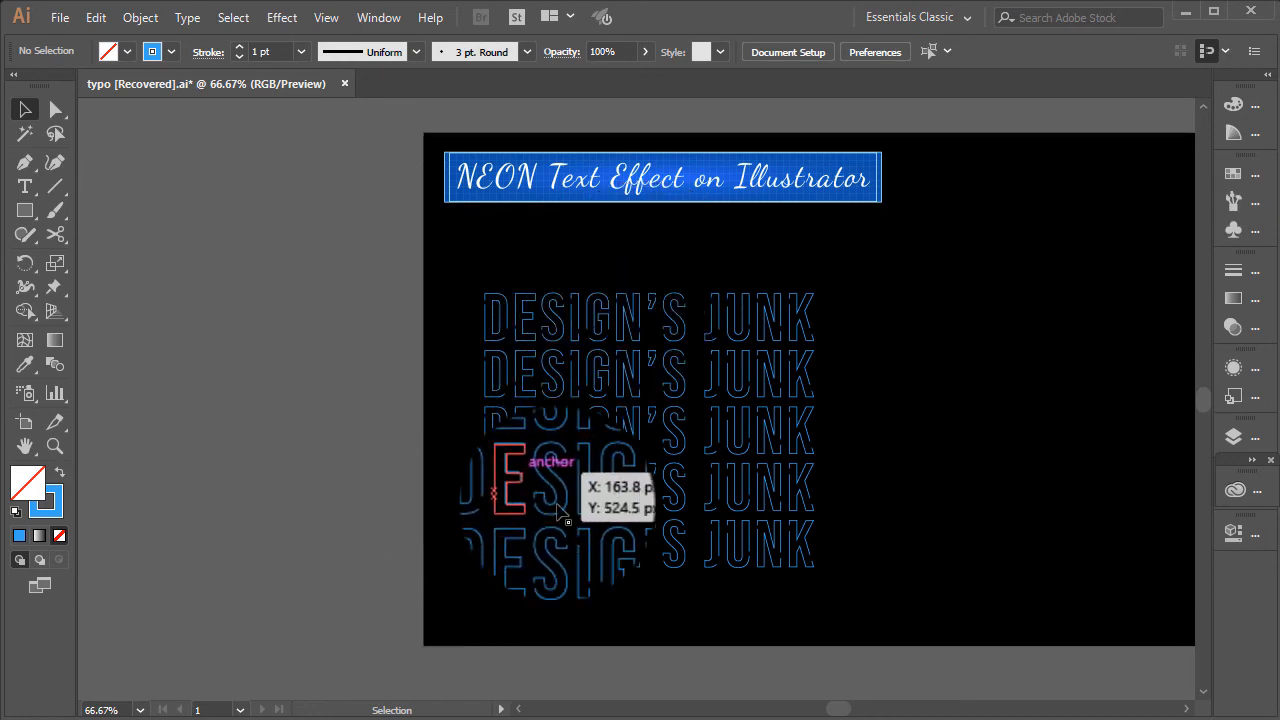
scroll(560, 512, down, 3)
scroll(680, 442, up, 1)
scroll(596, 466, up, 1)
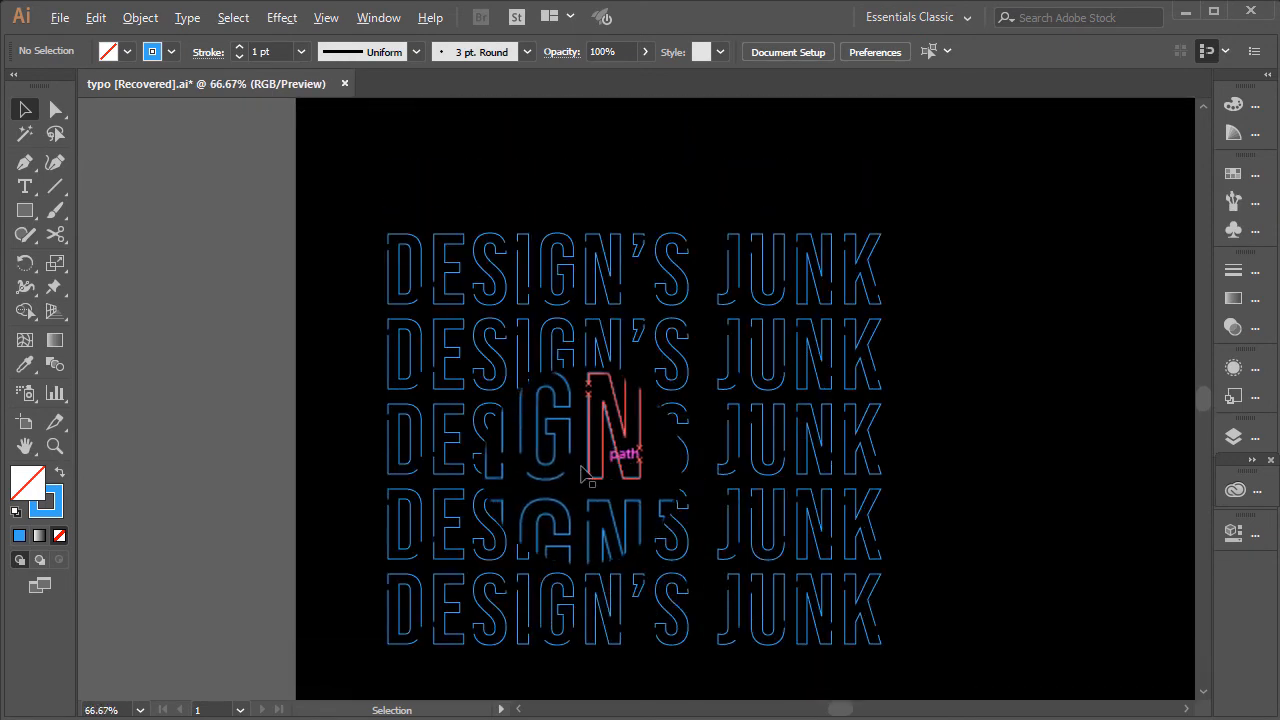
scroll(600, 450, down, 2)
drag(471, 343, 806, 575)
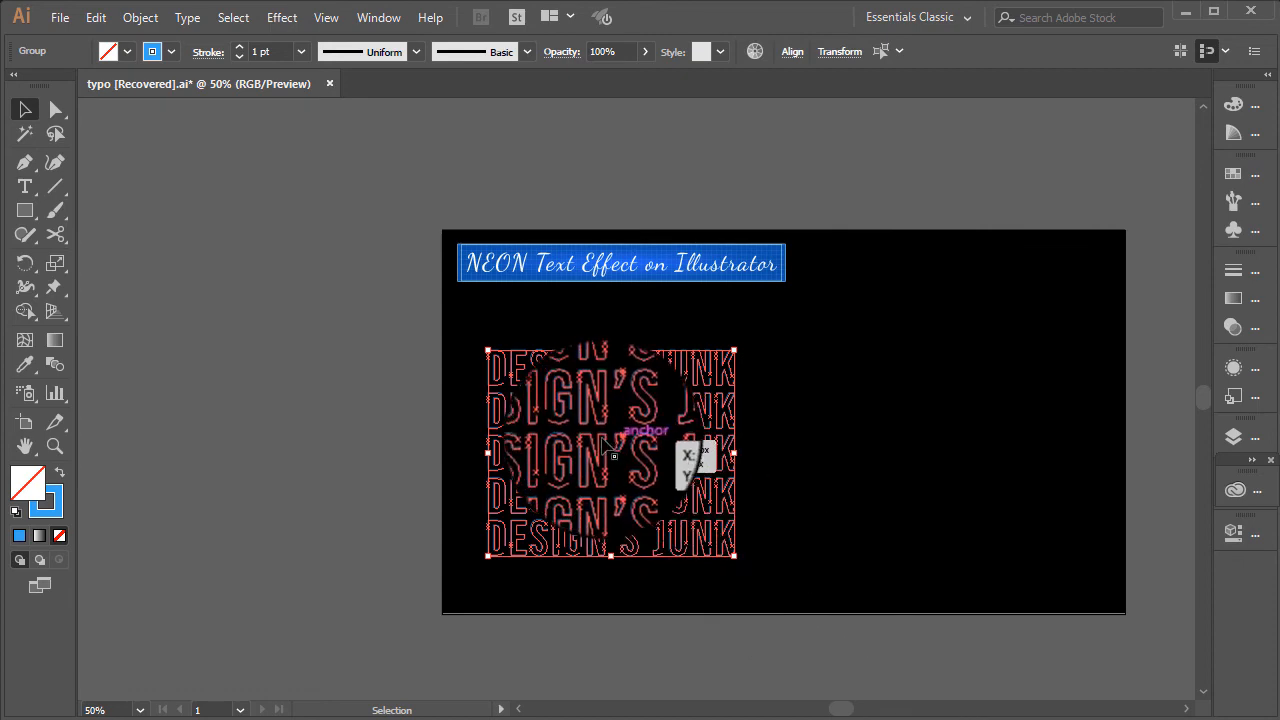
drag(612, 468, 612, 423)
click(830, 460)
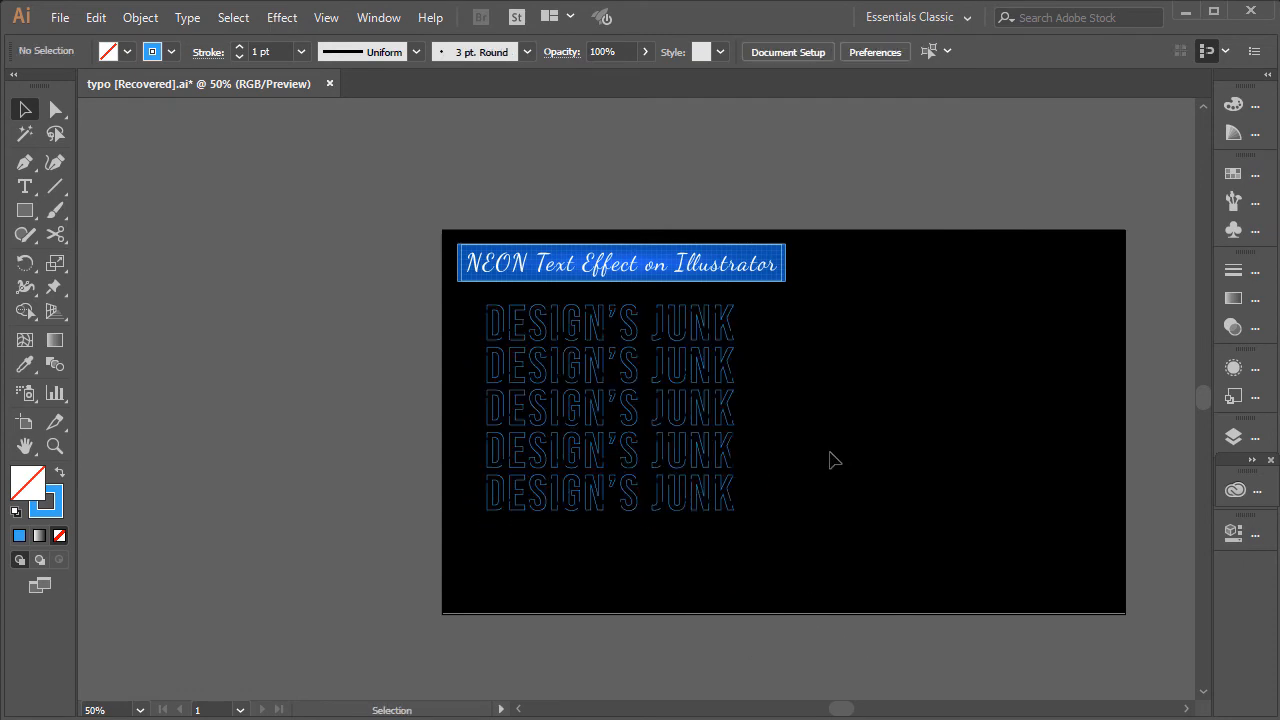
Step: Bring the bottom DESIGN'S JUNK row to the front of the stacking order and clear the selection
scroll(593, 475, up, 2)
scroll(545, 488, up, 4)
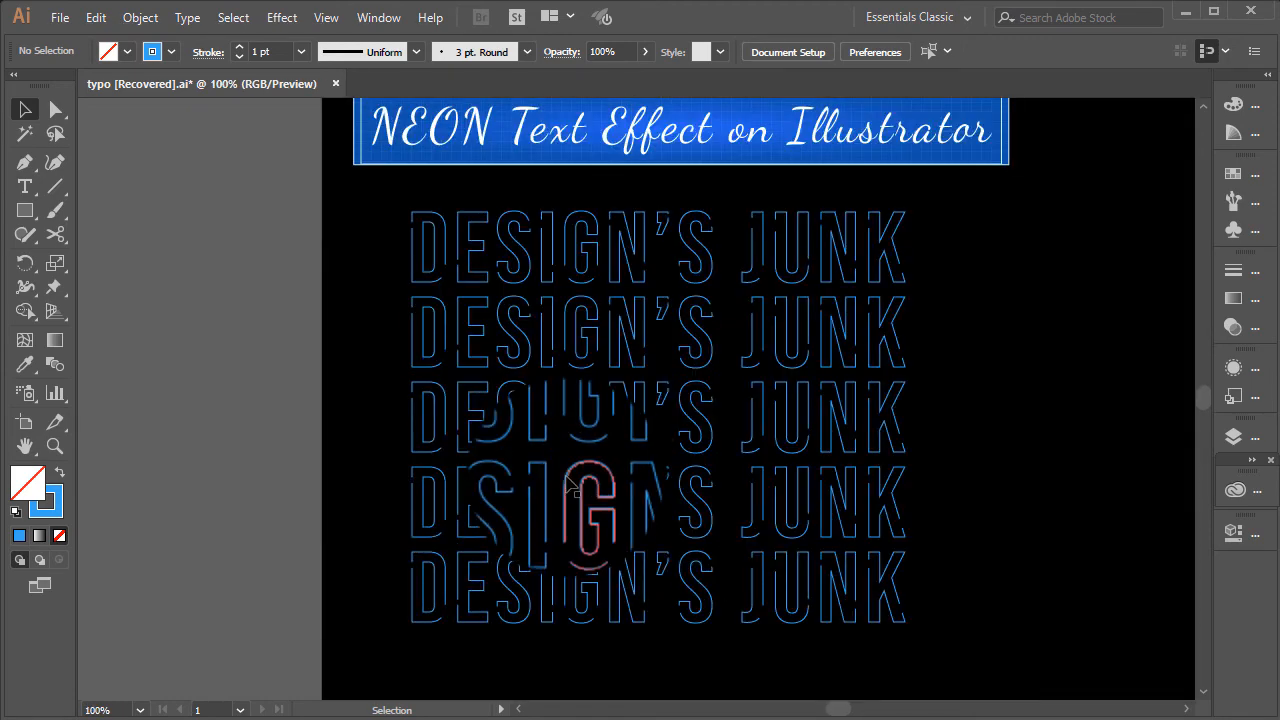
drag(380, 594, 986, 643)
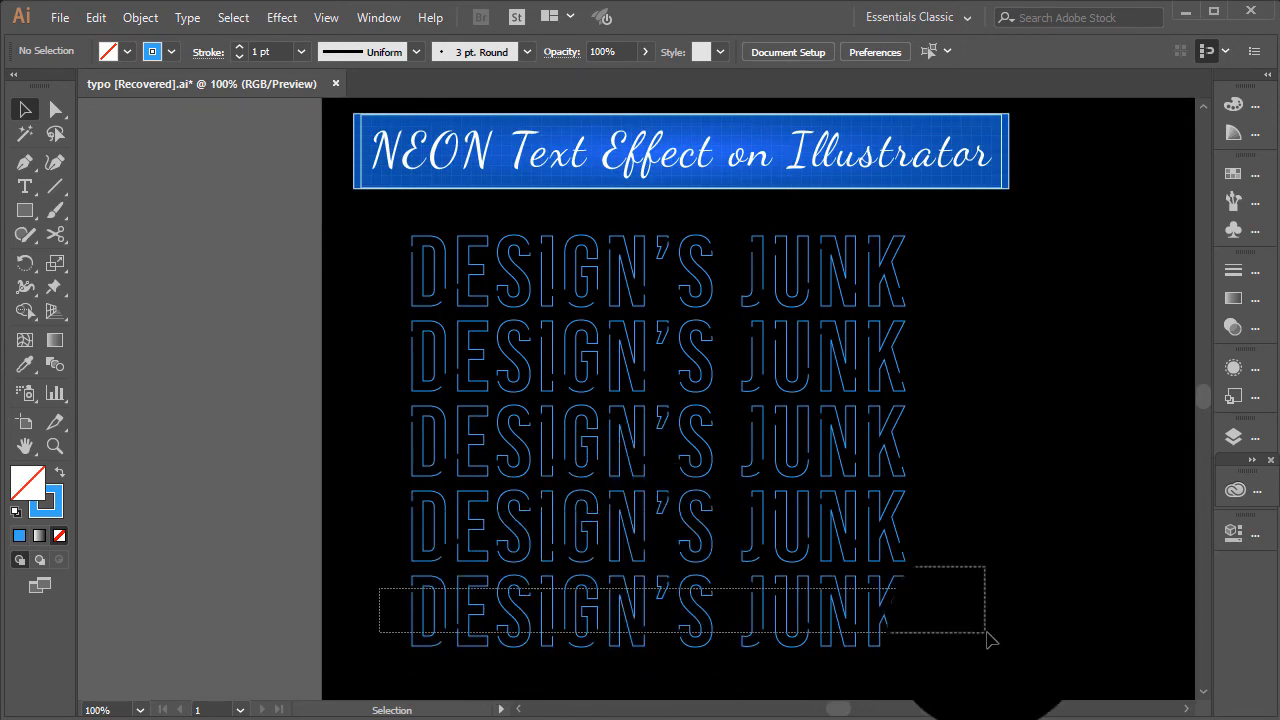
right_click(857, 625)
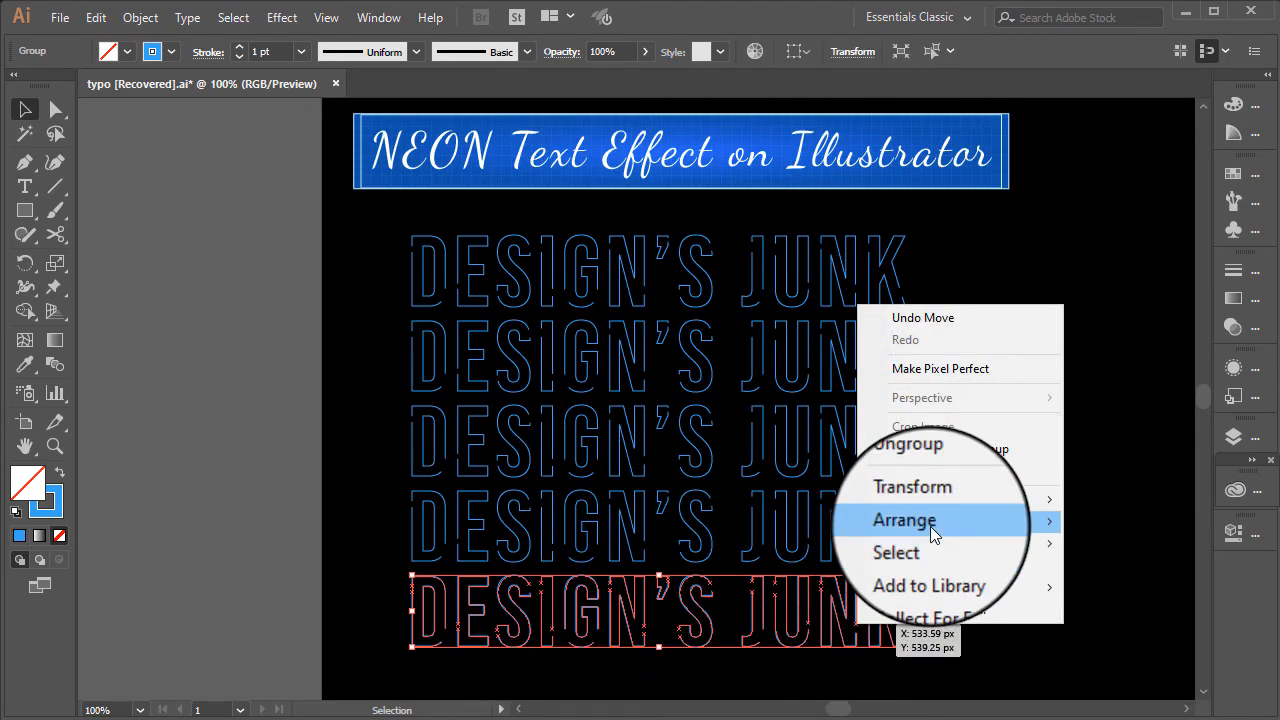
mouse_move(930, 526)
click(791, 524)
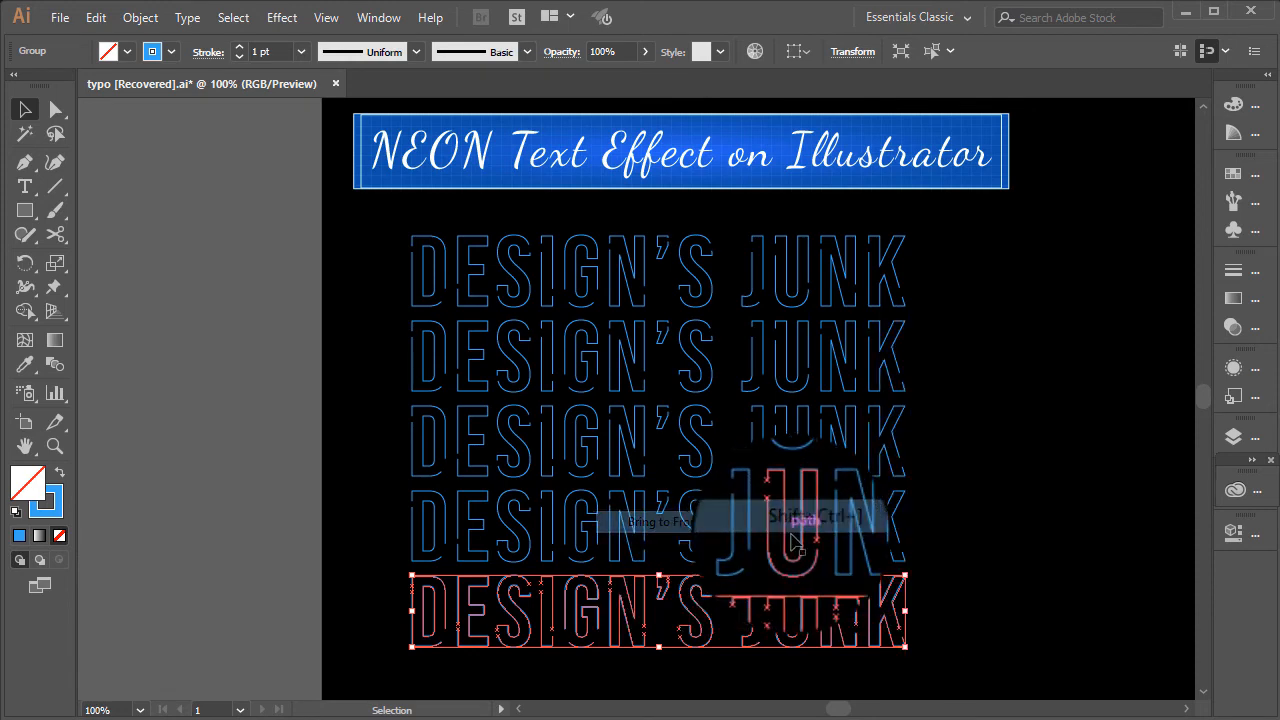
click(1014, 563)
Step: Apply a Gaussian Blur effect to the second DESIGN'S JUNK row from the top
click(865, 368)
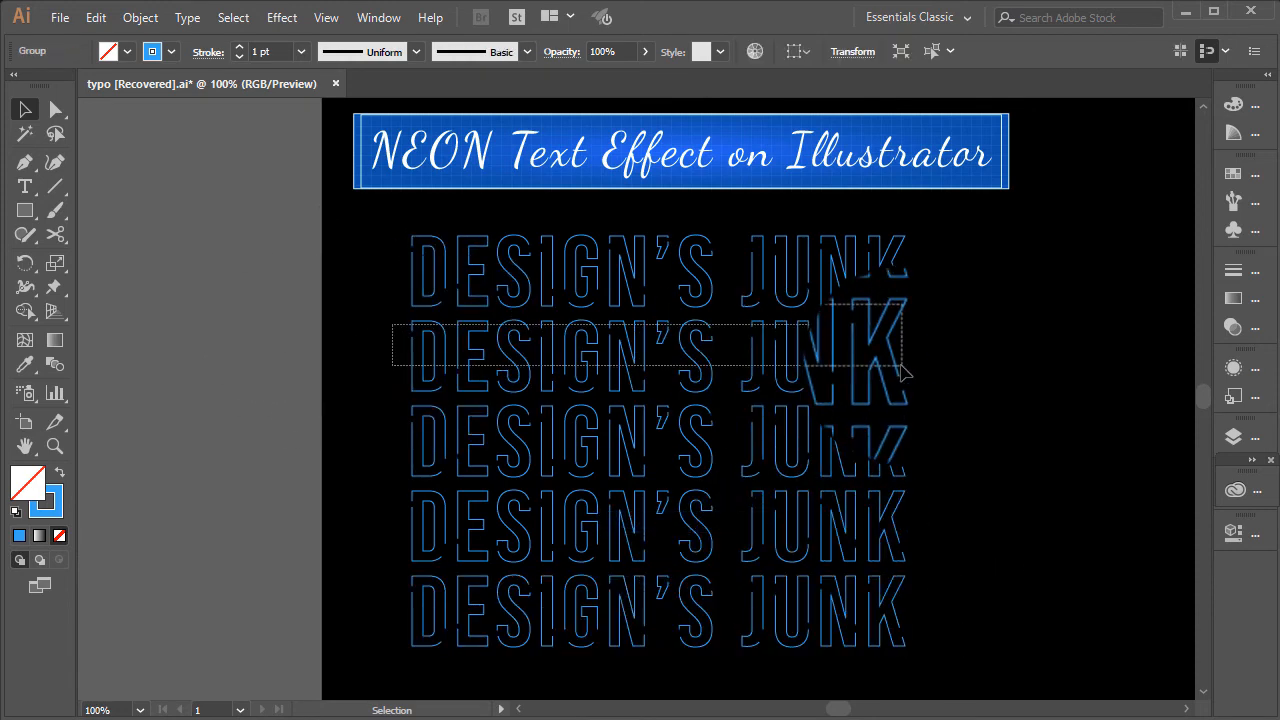
click(281, 17)
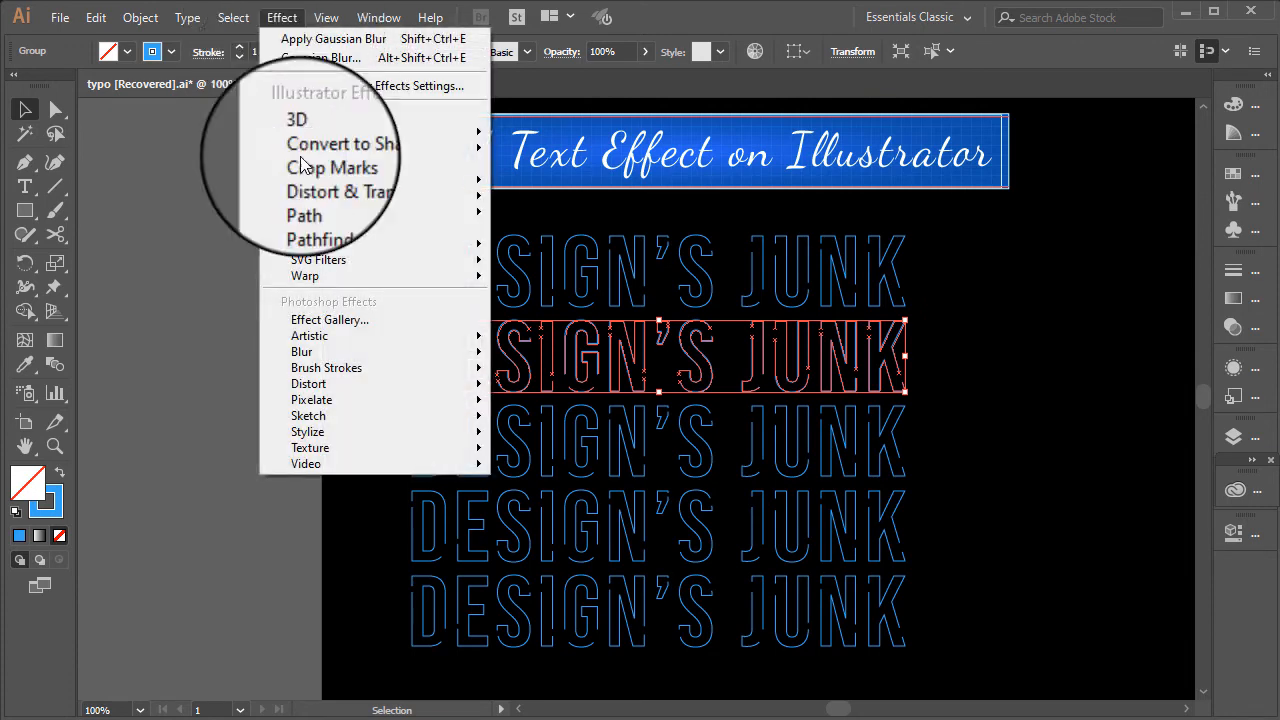
mouse_move(345, 352)
click(520, 355)
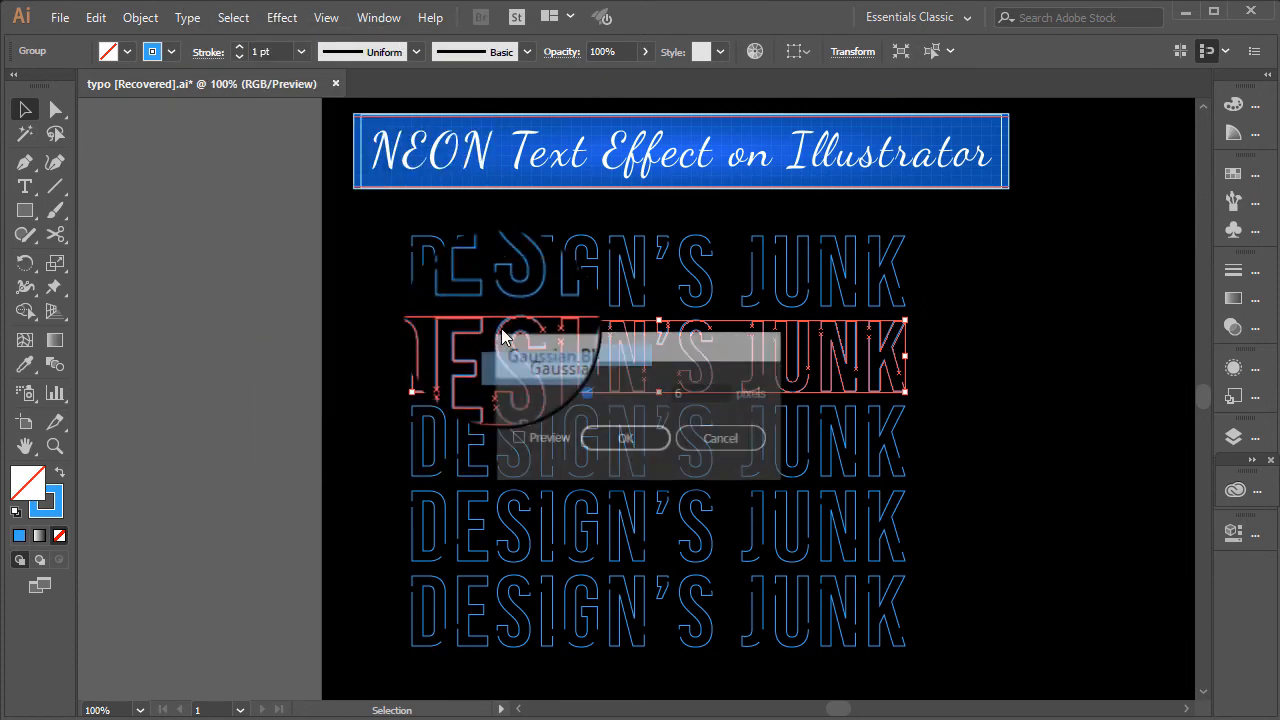
drag(683, 392, 644, 390)
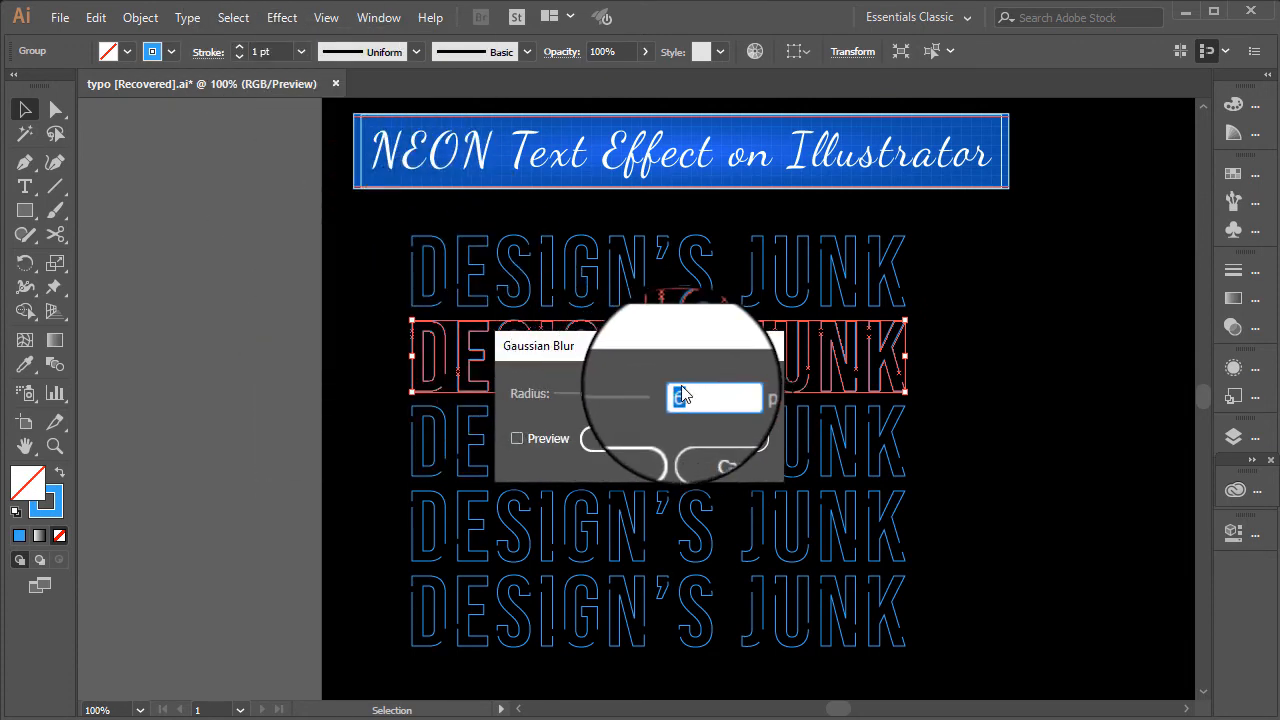
click(615, 441)
Step: Apply a Gaussian Blur effect with a 2-pixel radius to the third DESIGN'S JUNK row from the top
drag(391, 437, 905, 462)
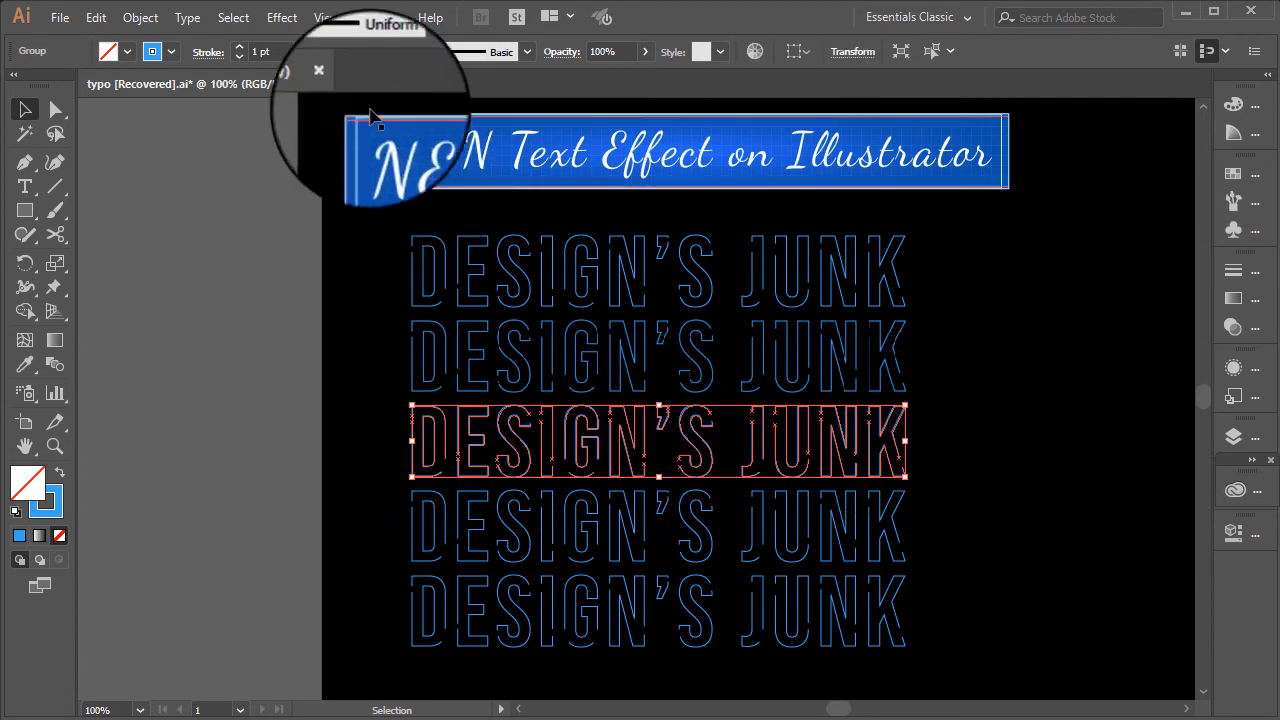
click(299, 52)
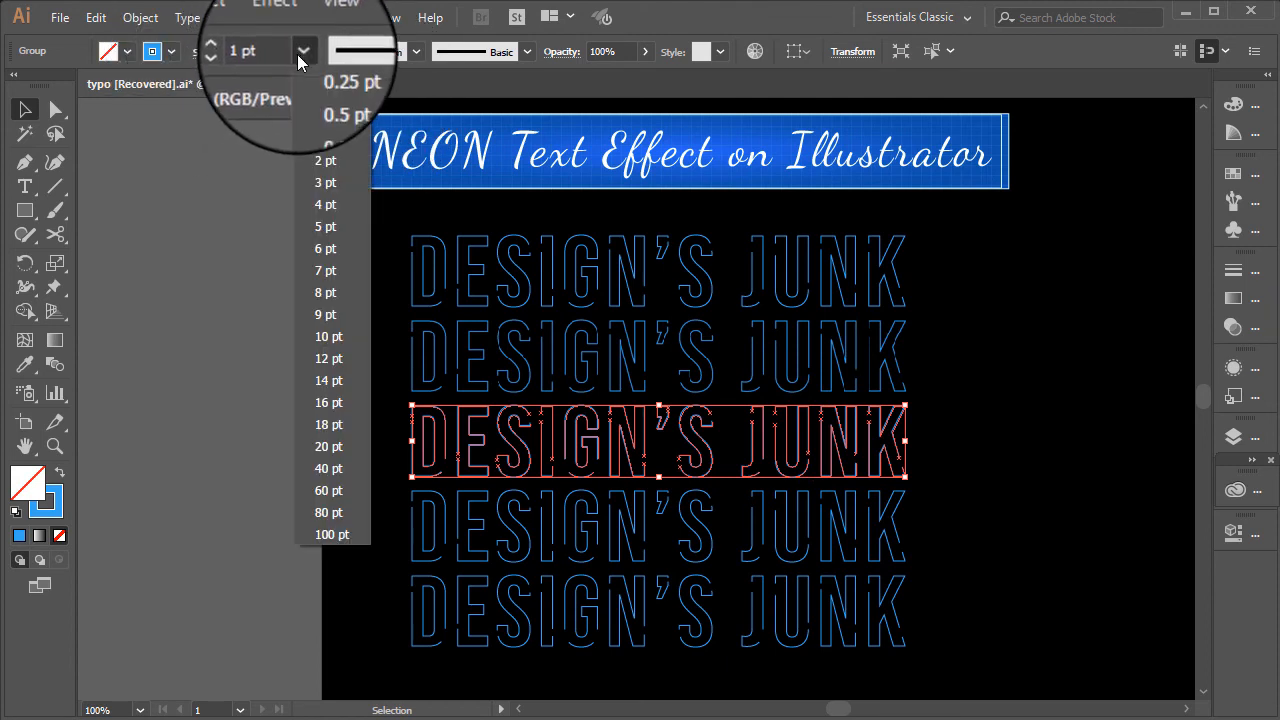
click(299, 52)
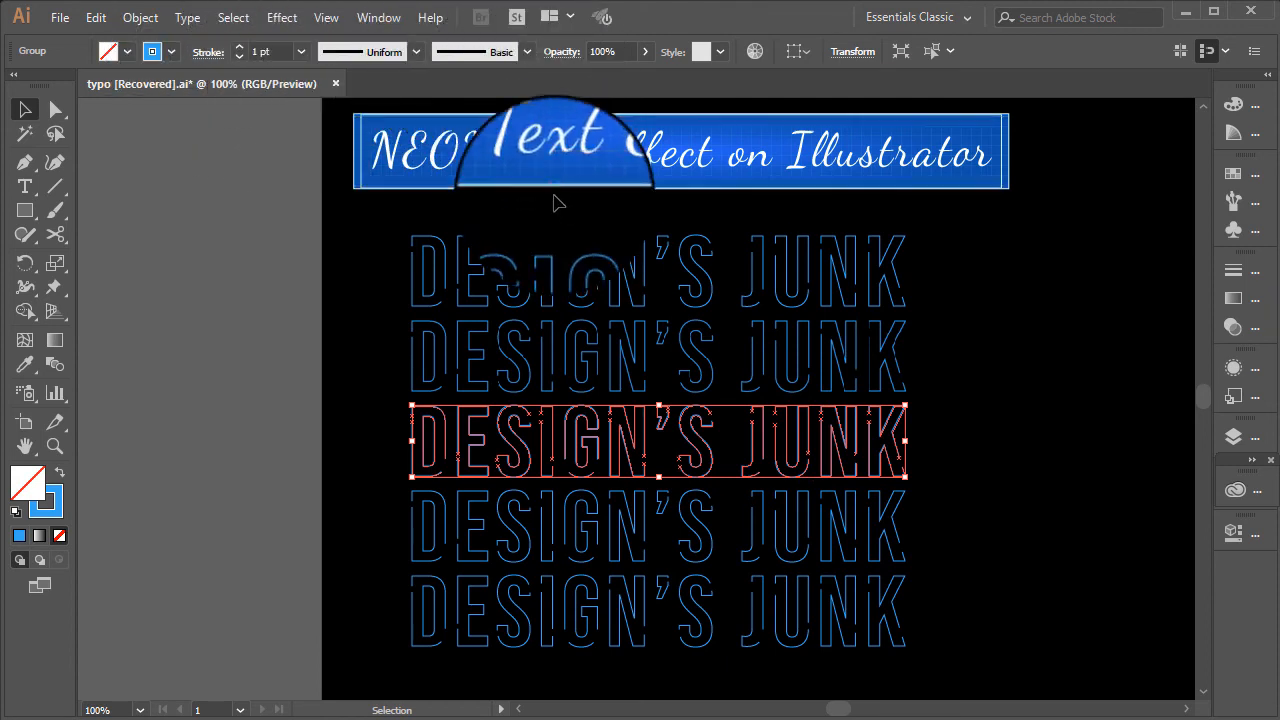
click(282, 18)
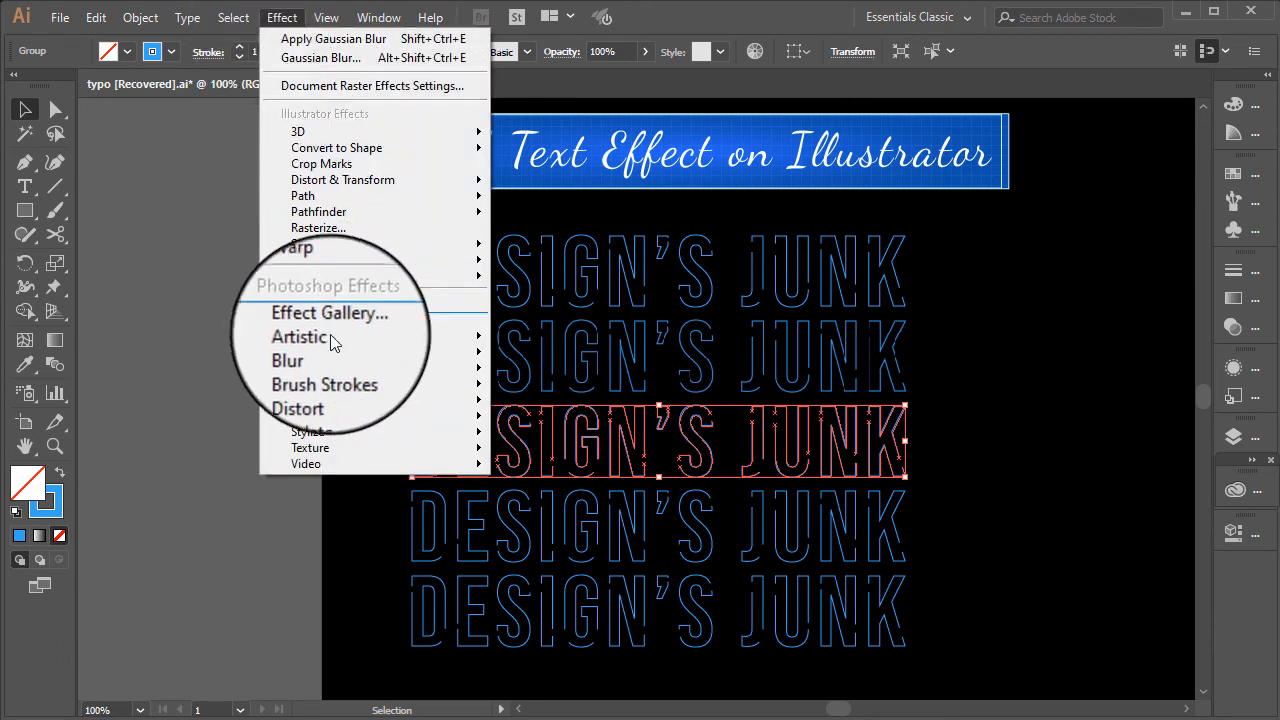
mouse_move(334, 351)
click(536, 357)
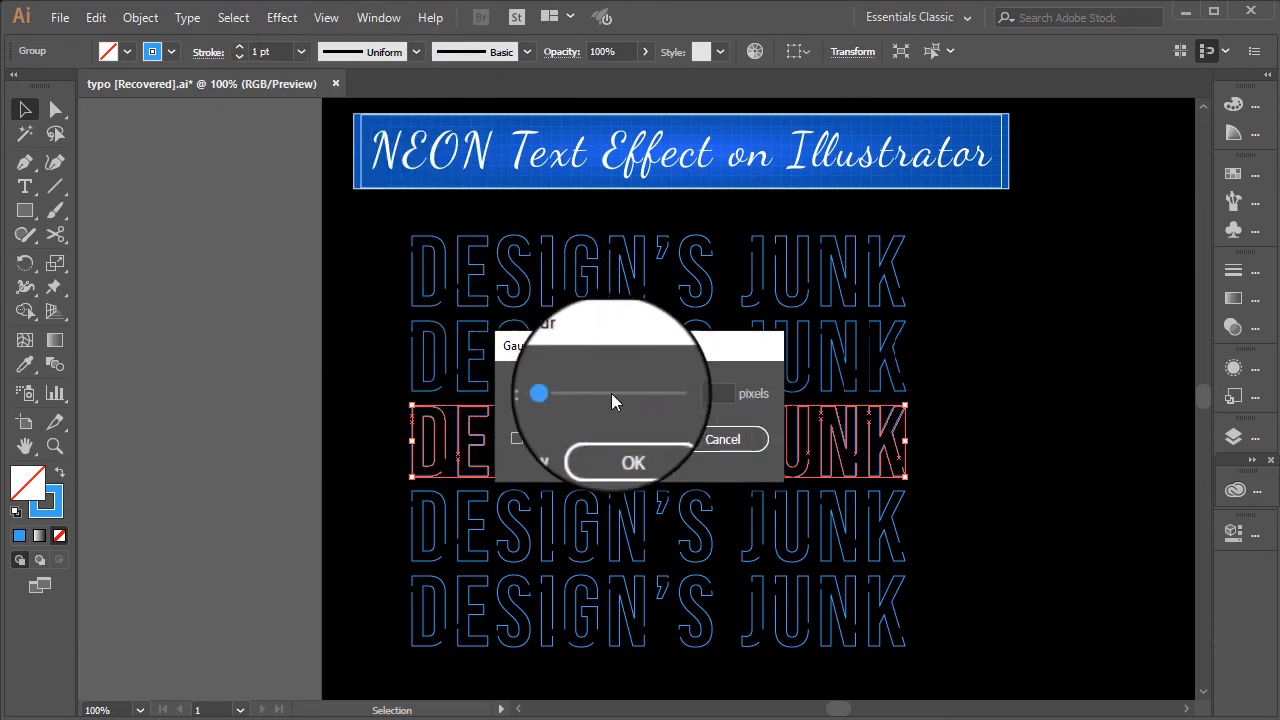
drag(701, 391, 616, 391)
text(2)
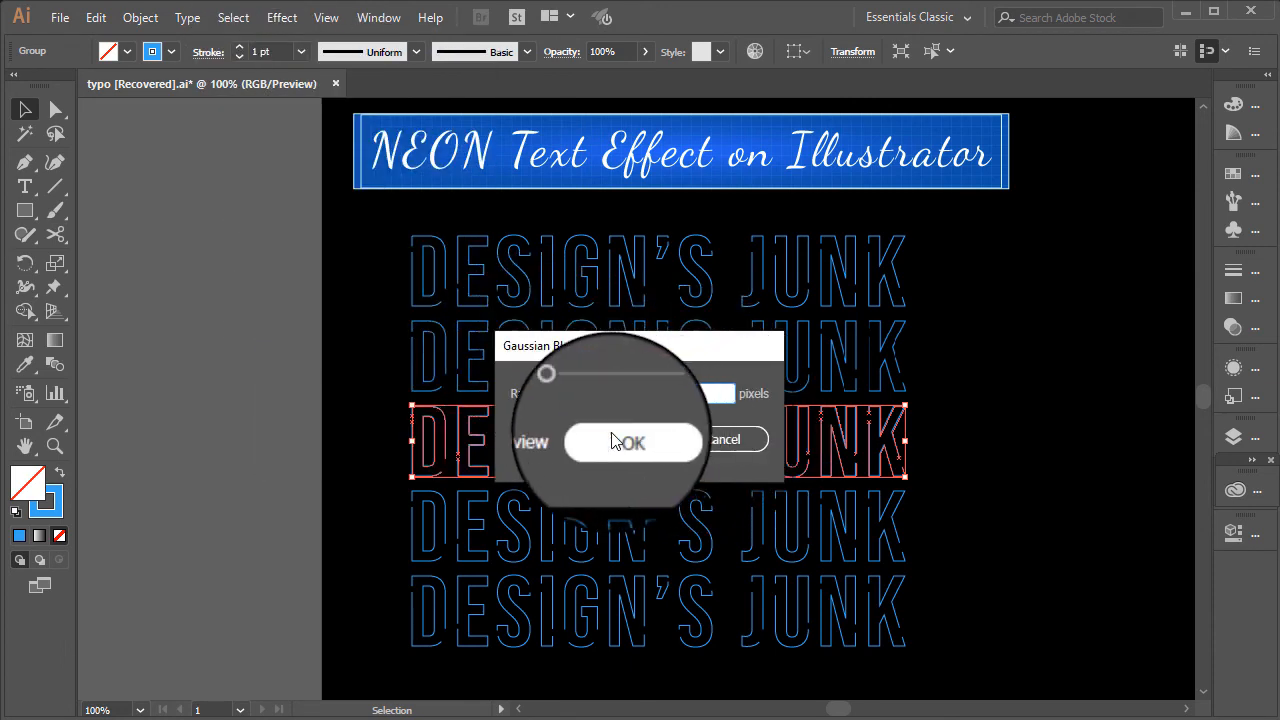
click(634, 447)
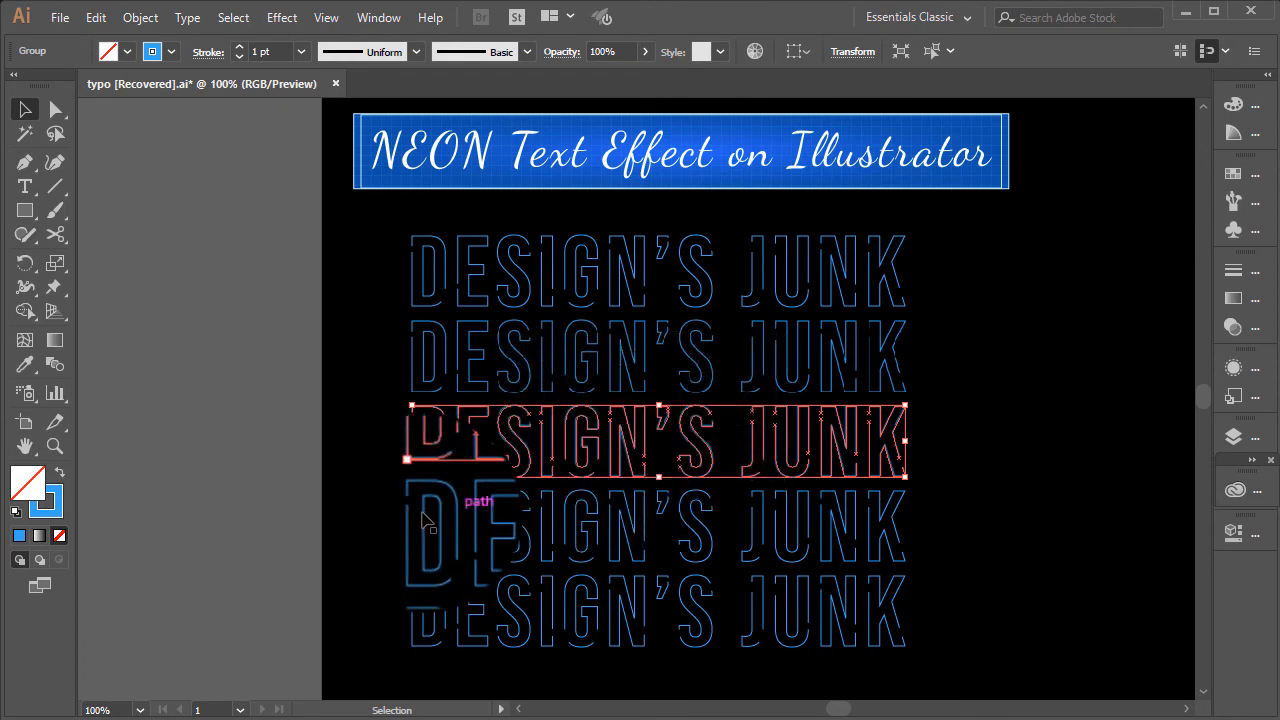
Step: Apply a Gaussian Blur effect to the fourth DESIGN'S JUNK row with the preview enabled, and clear the selection
click(371, 509)
drag(900, 557, 903, 558)
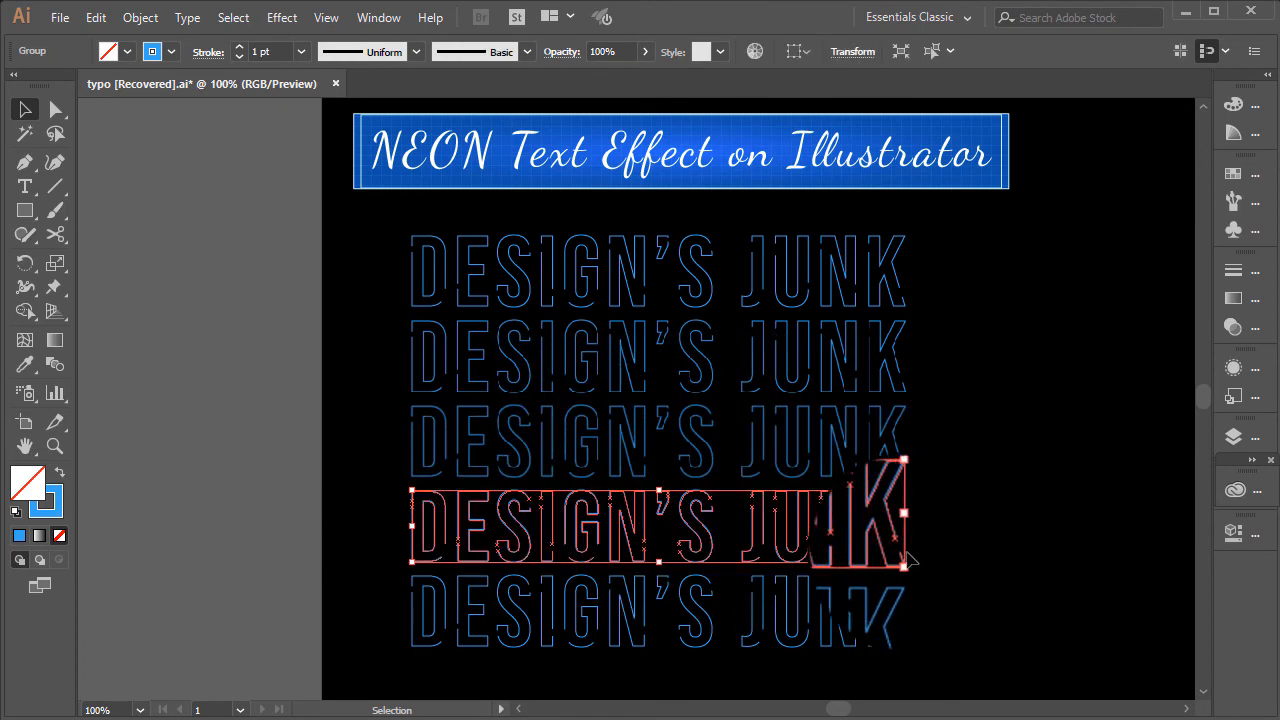
click(282, 17)
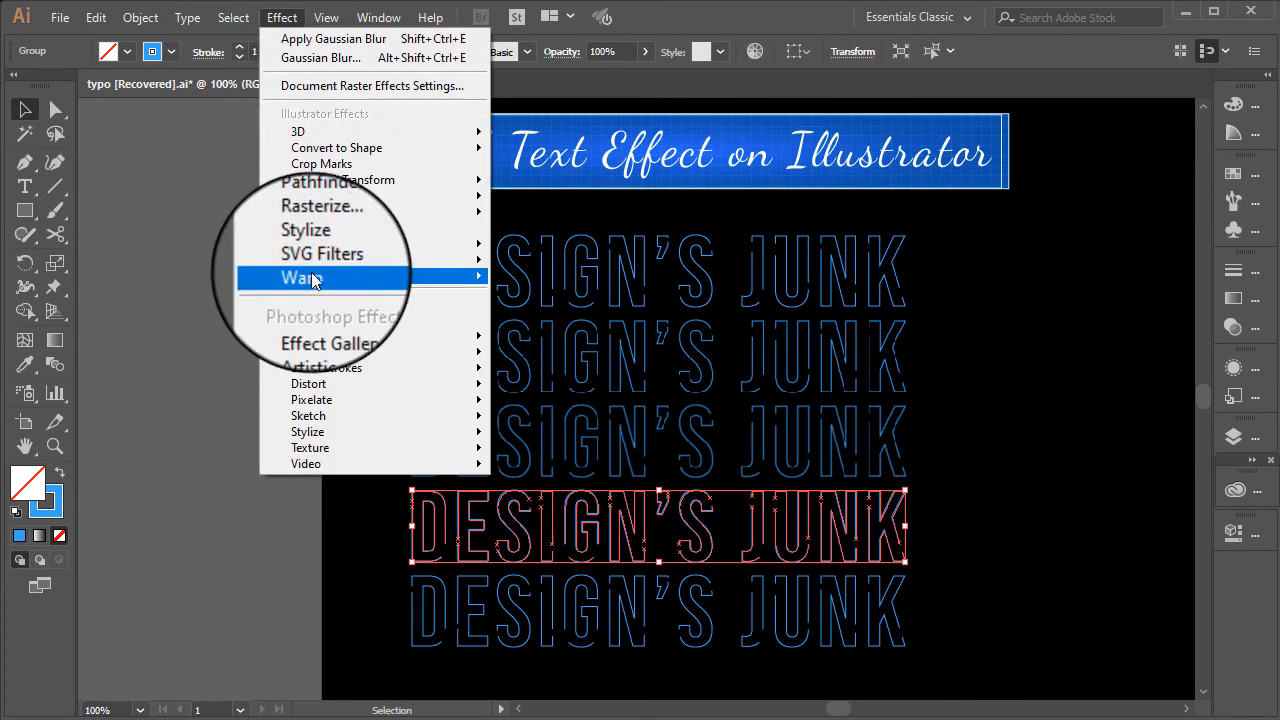
mouse_move(472, 356)
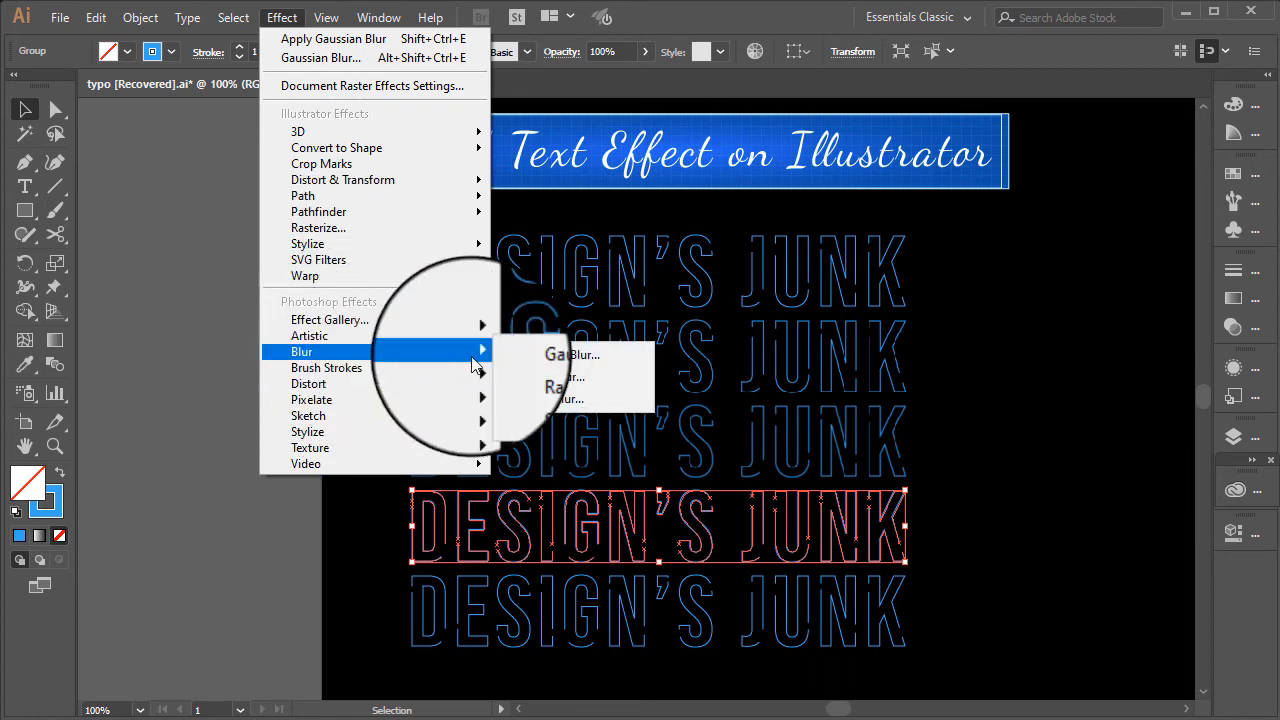
click(527, 357)
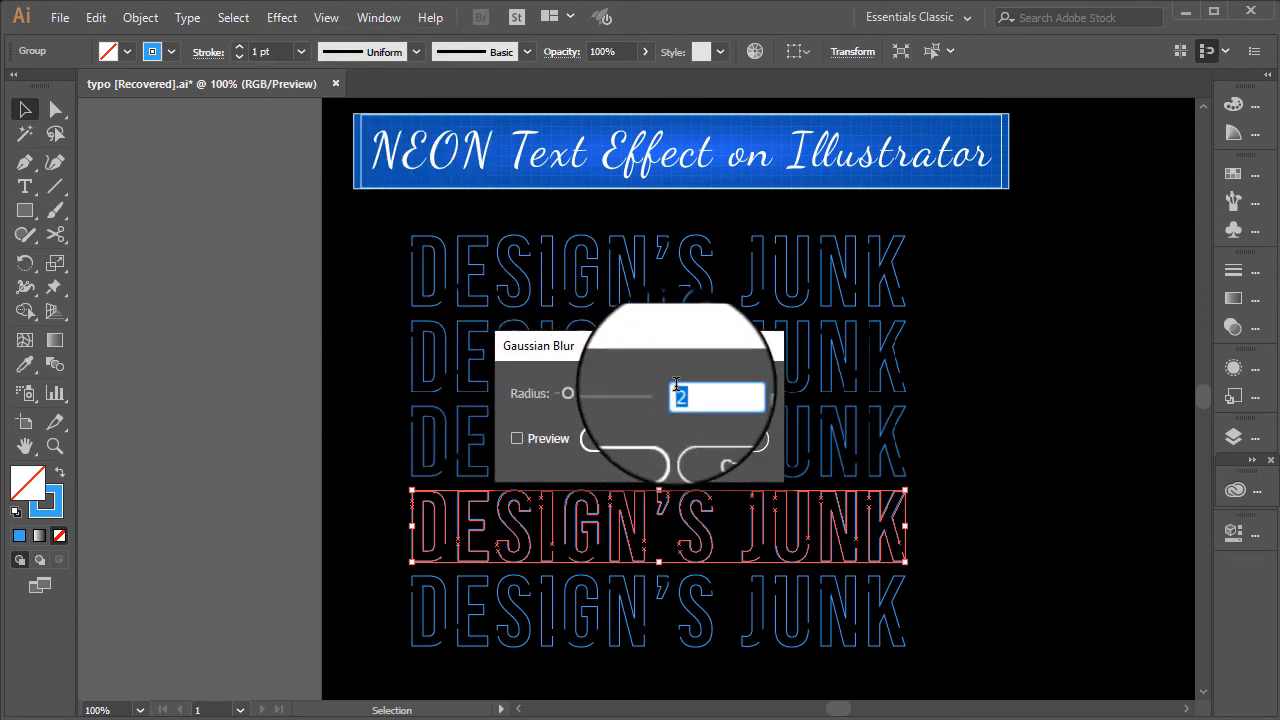
text(1)
click(517, 438)
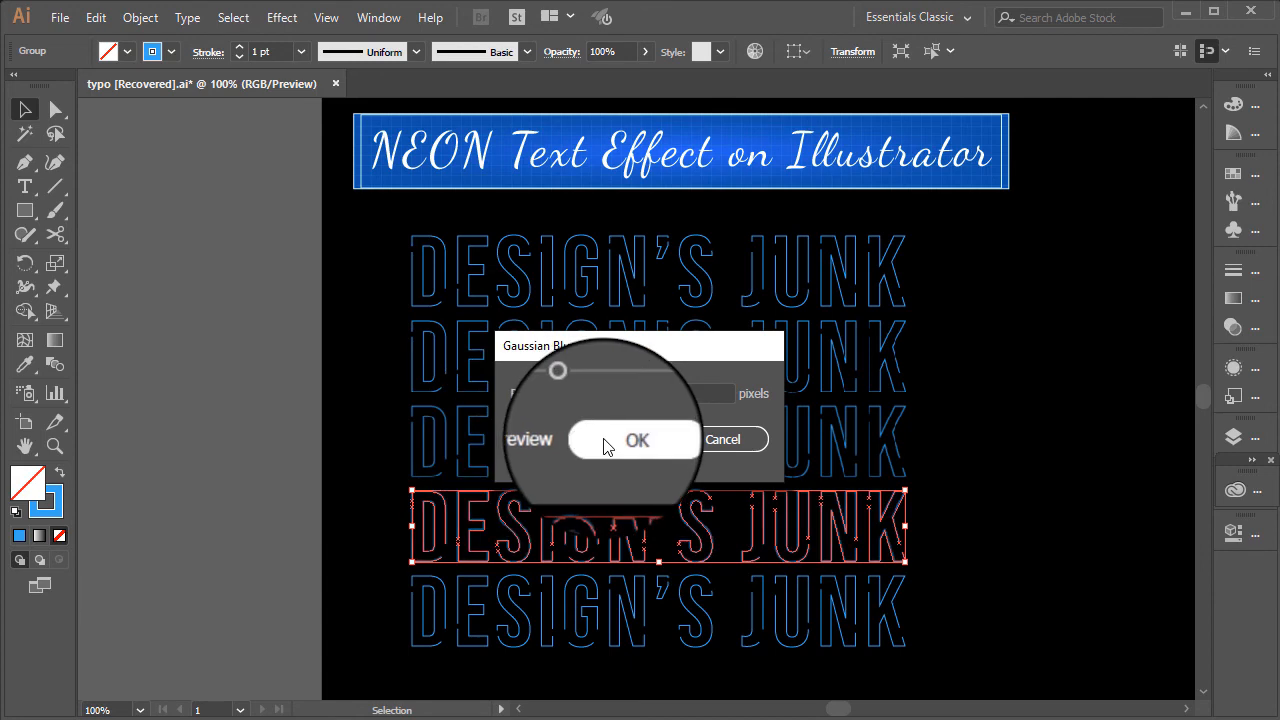
click(622, 440)
click(340, 571)
Step: Apply a Gaussian Blur effect with a 6-pixel radius to the bottom DESIGN'S JUNK row and clear the selection
drag(349, 592, 857, 671)
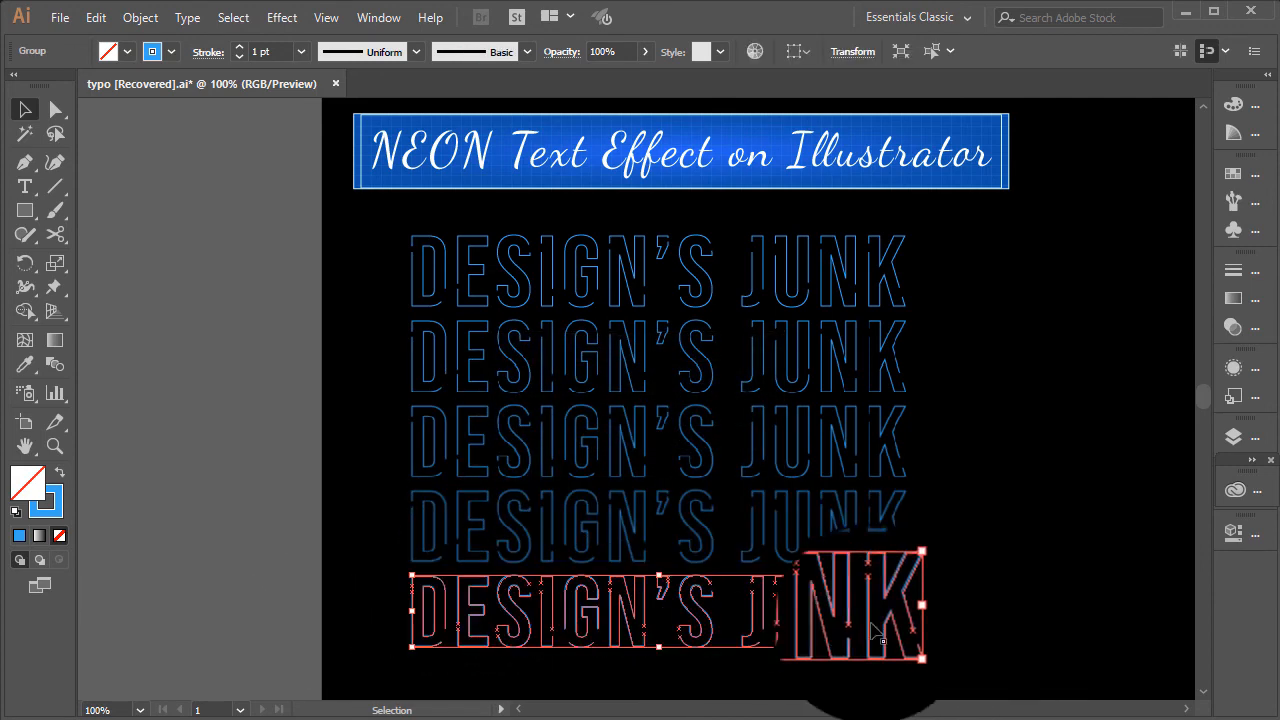
click(284, 18)
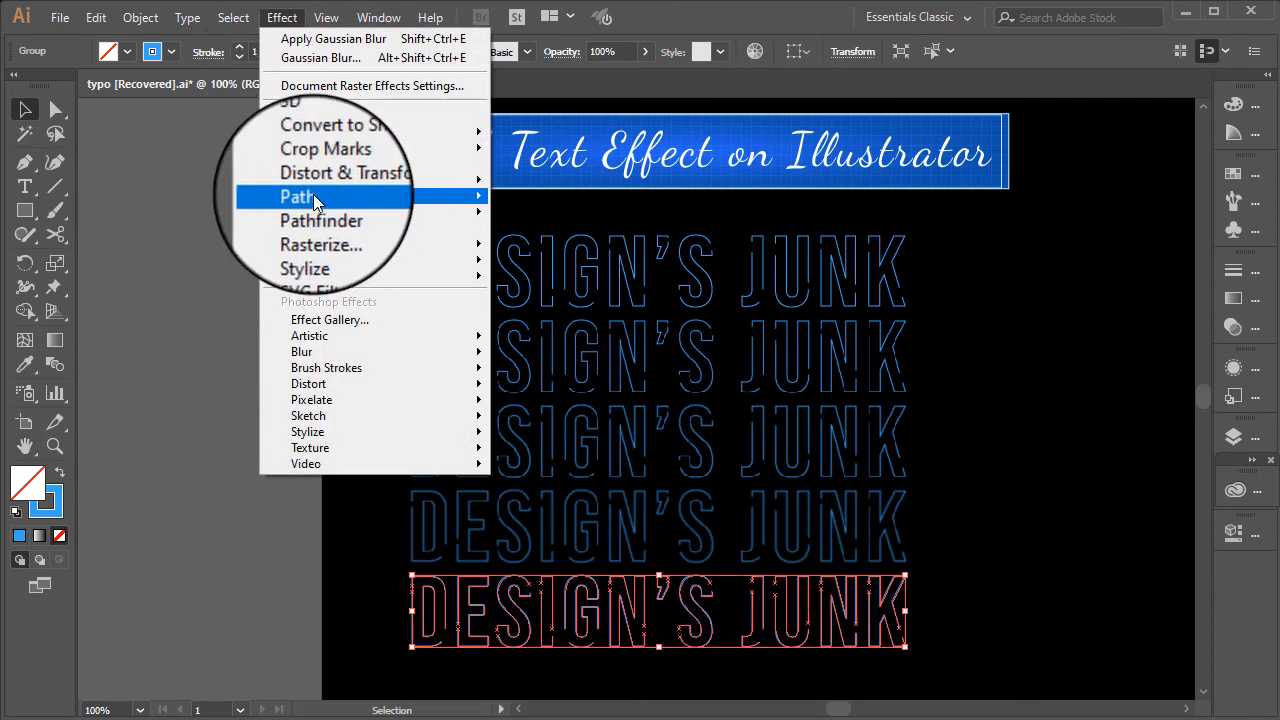
mouse_move(313, 200)
mouse_move(350, 352)
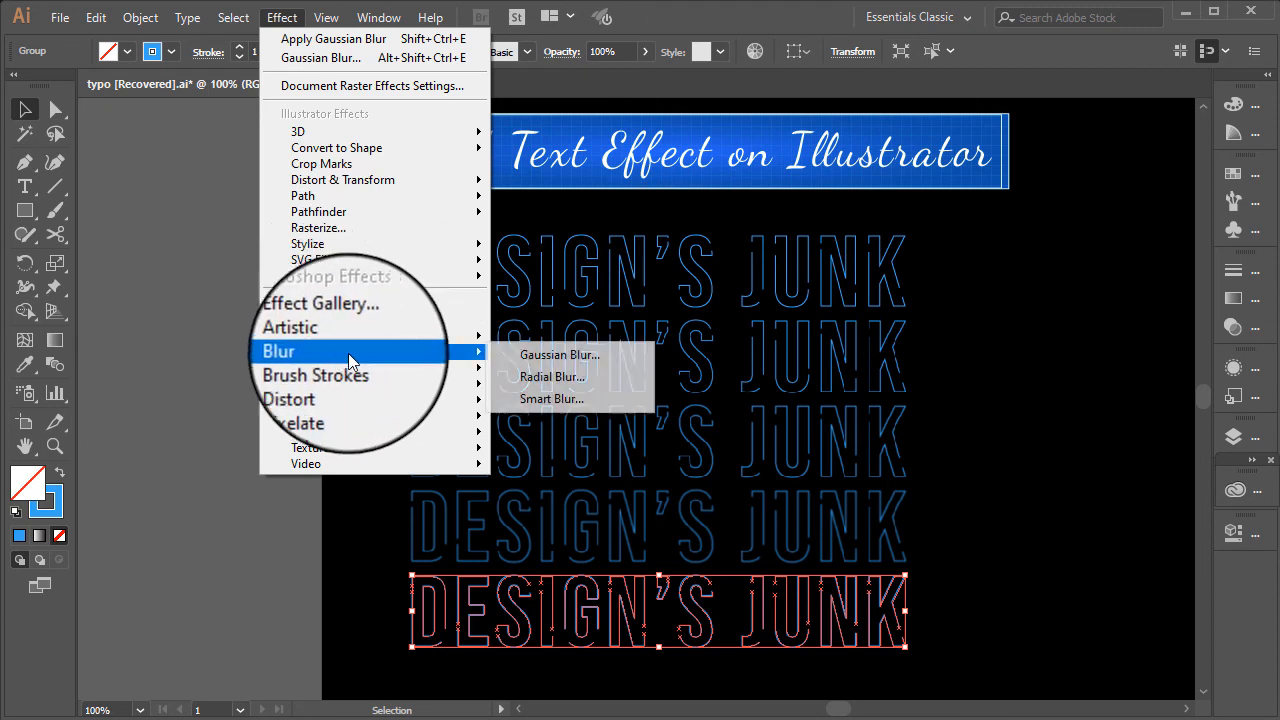
click(512, 351)
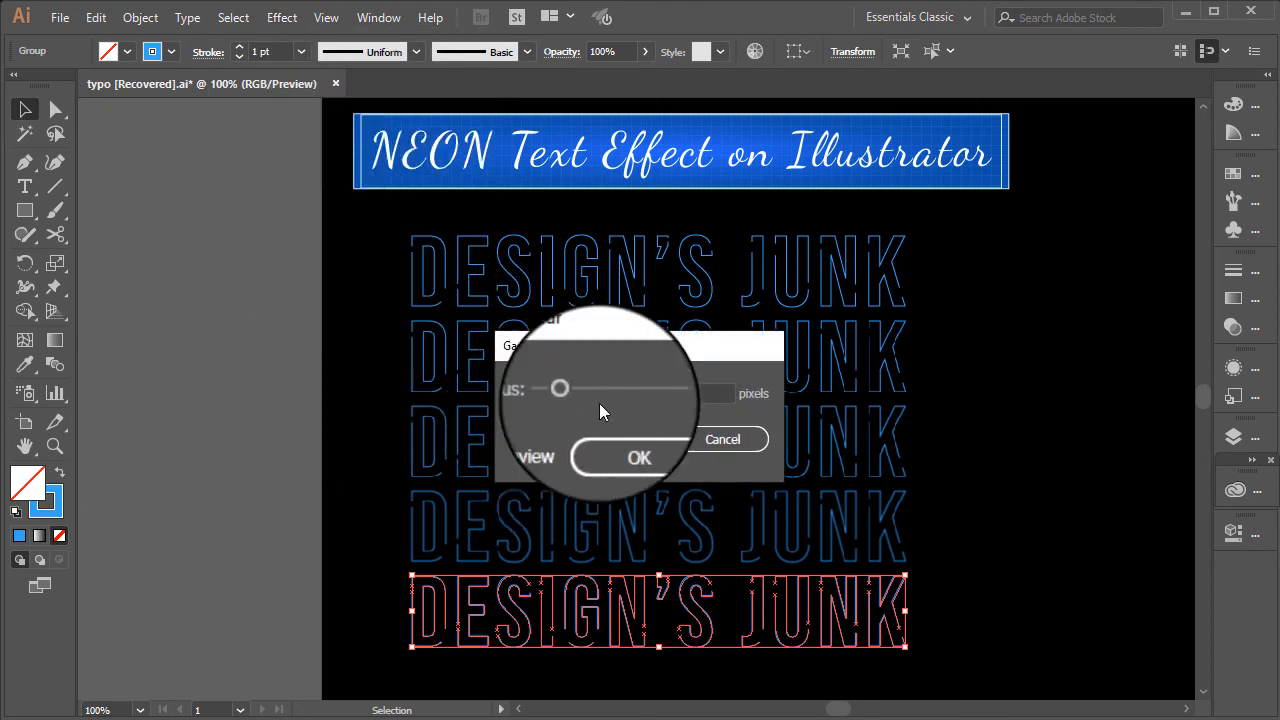
text(6)
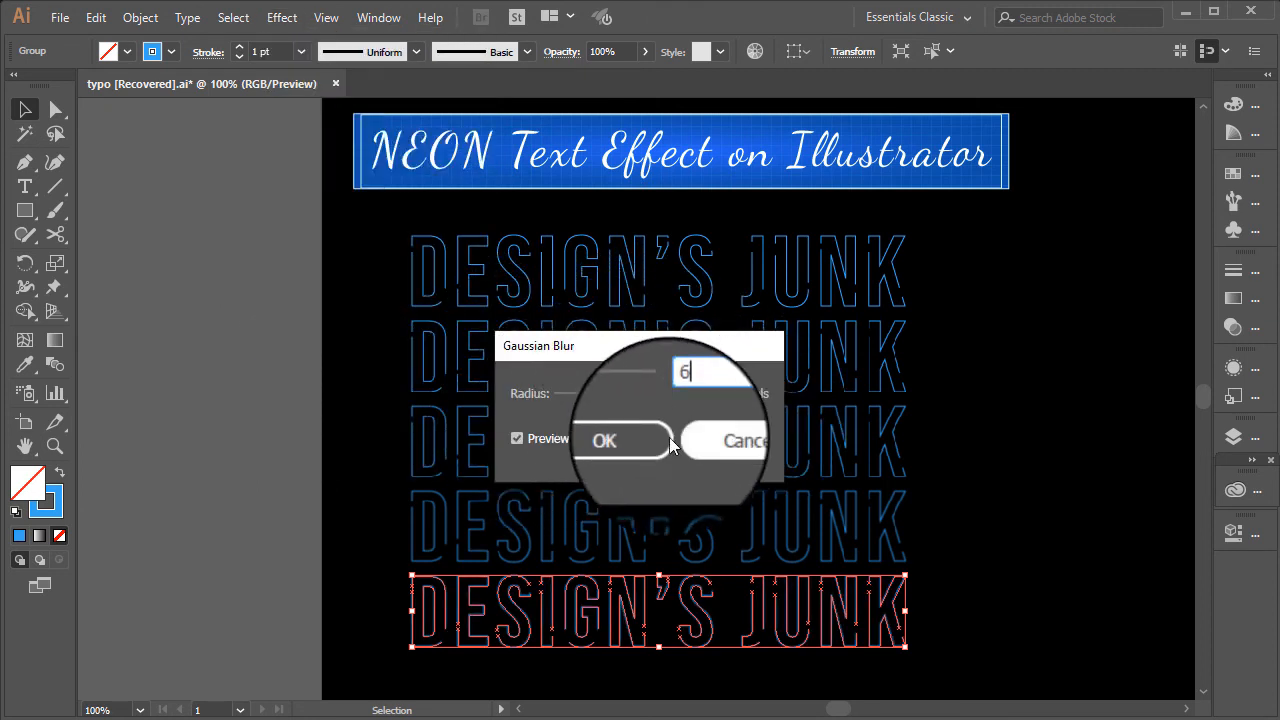
click(623, 444)
click(975, 523)
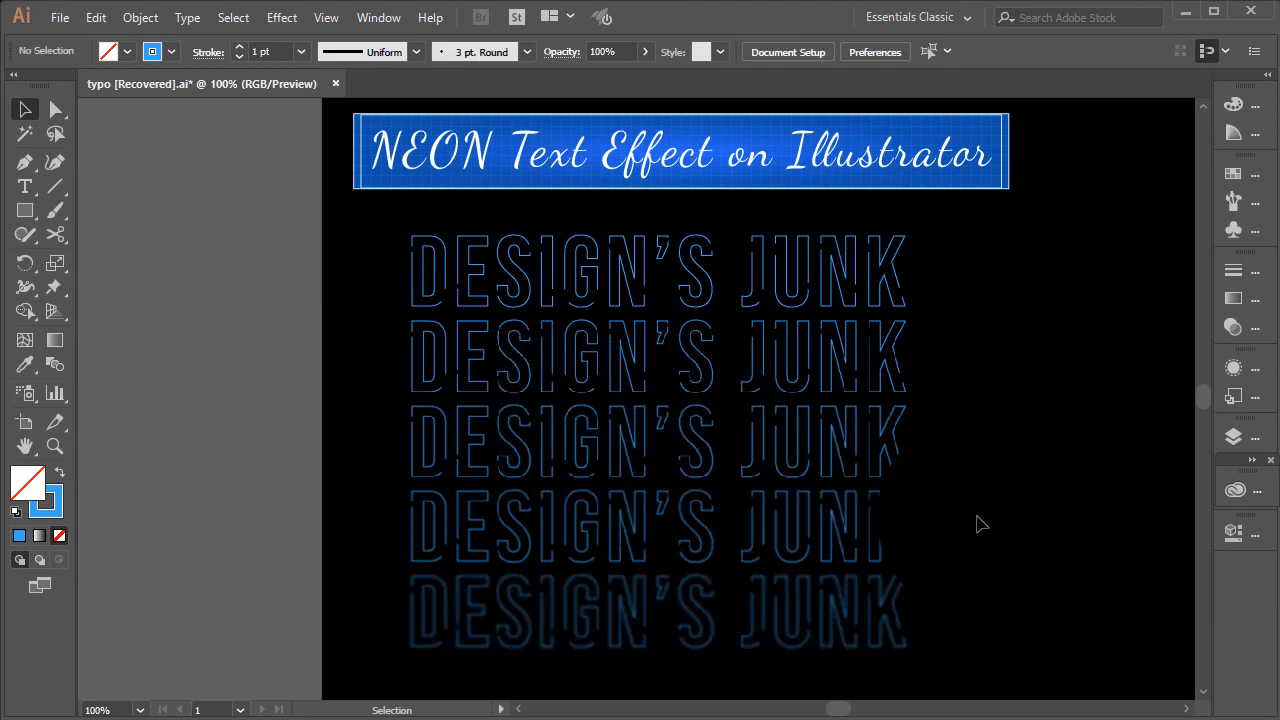
Step: Move the fourth and third DESIGN'S JUNK rows straight down so they lie exactly over the blurred bottom row
scroll(571, 514, down, 2)
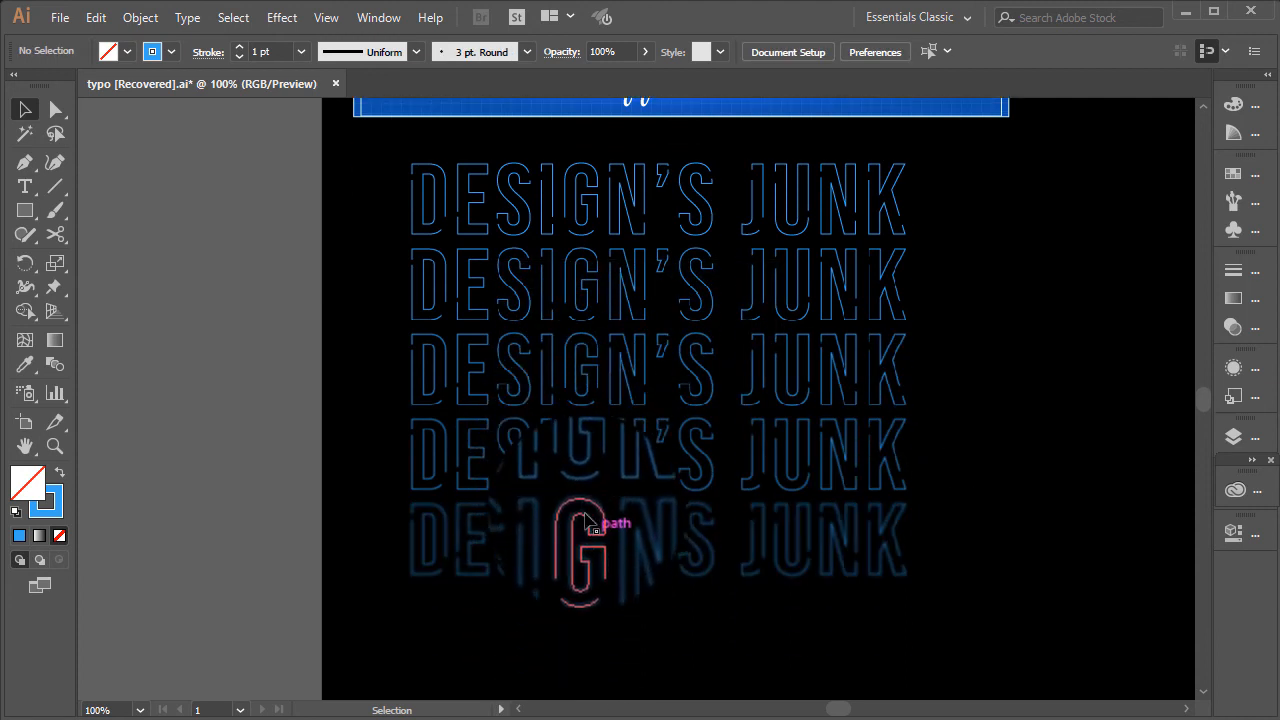
drag(578, 516, 590, 462)
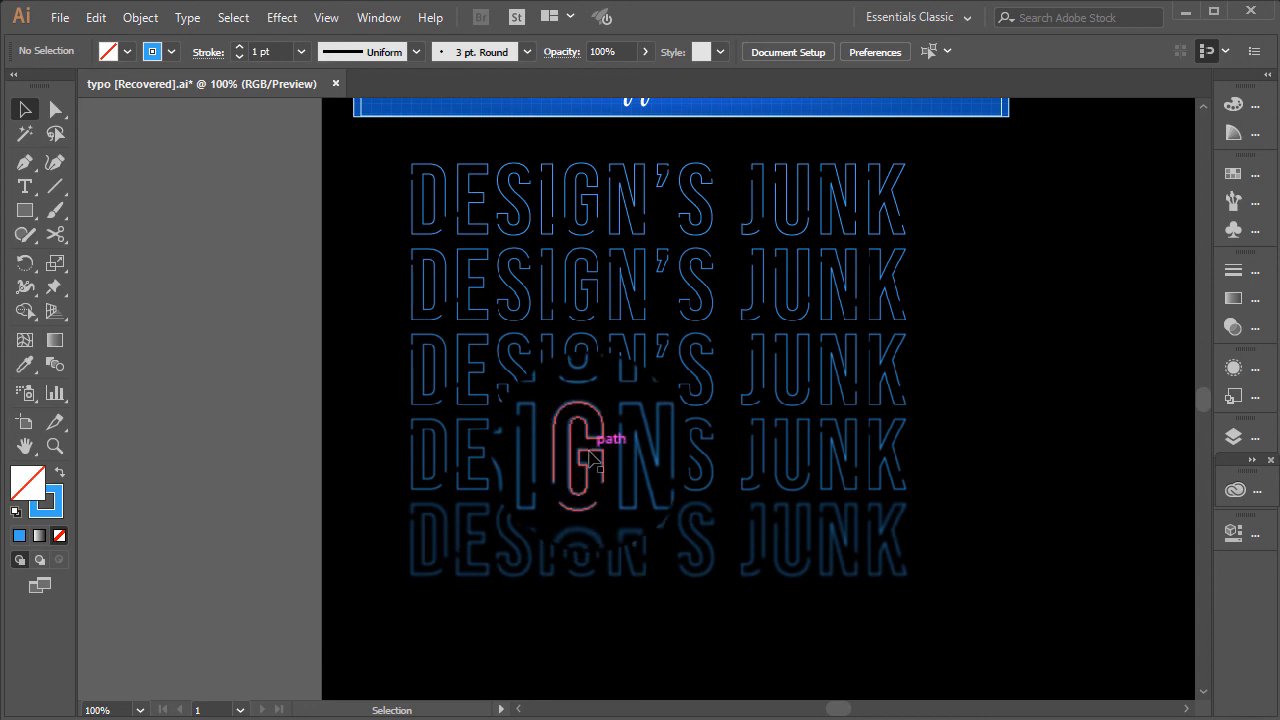
drag(592, 458, 597, 534)
click(625, 609)
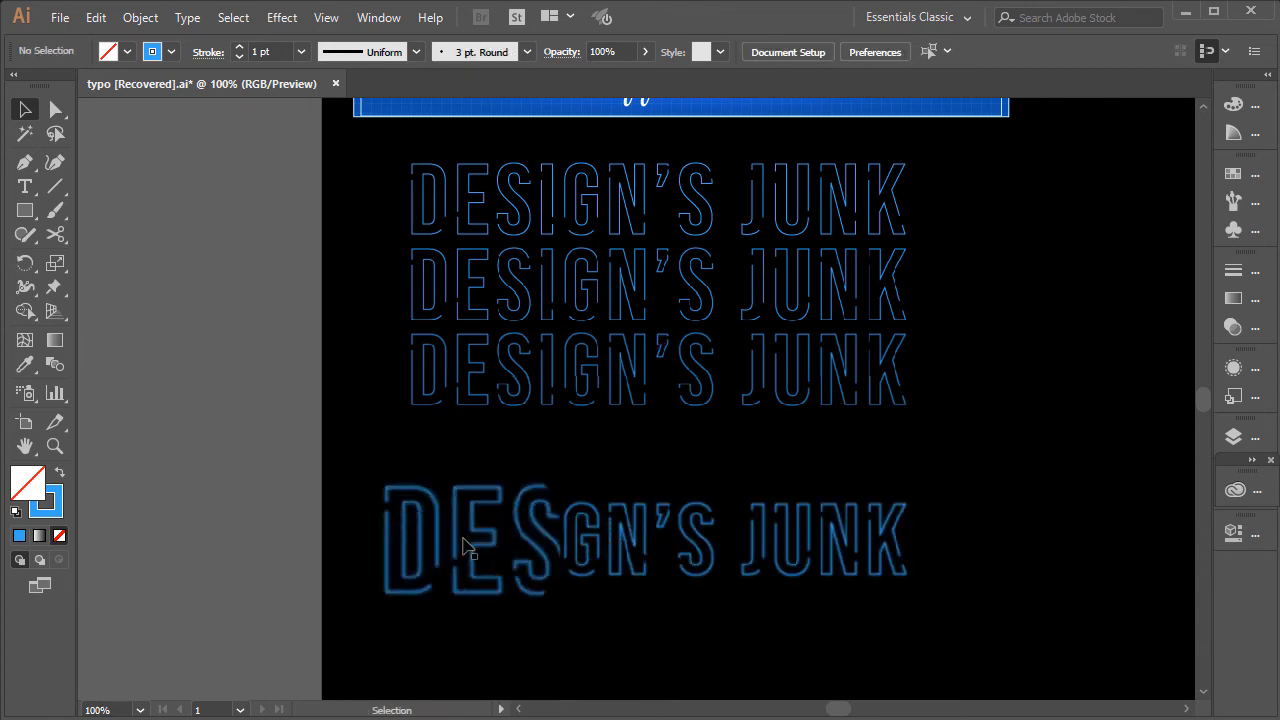
drag(520, 385, 518, 540)
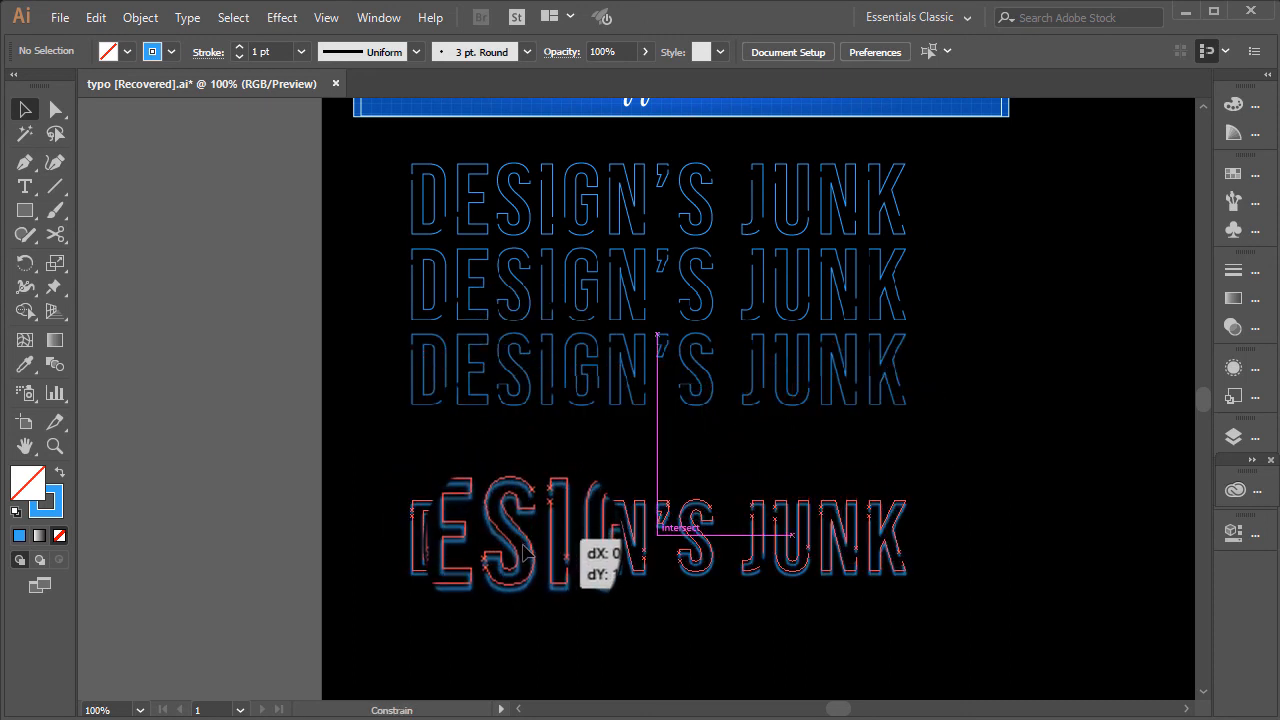
drag(522, 548, 522, 549)
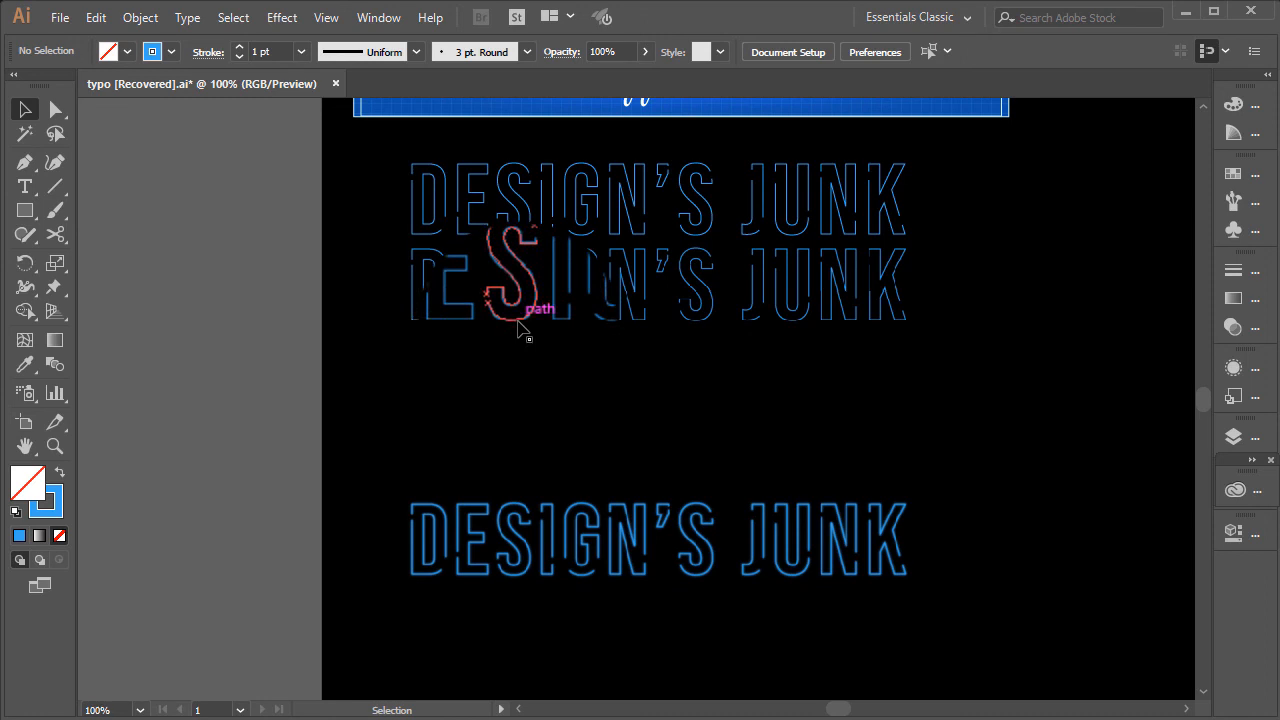
Step: Move the second and top DESIGN'S JUNK rows straight down onto the stacked bottom lettering
drag(518, 325, 509, 584)
click(548, 255)
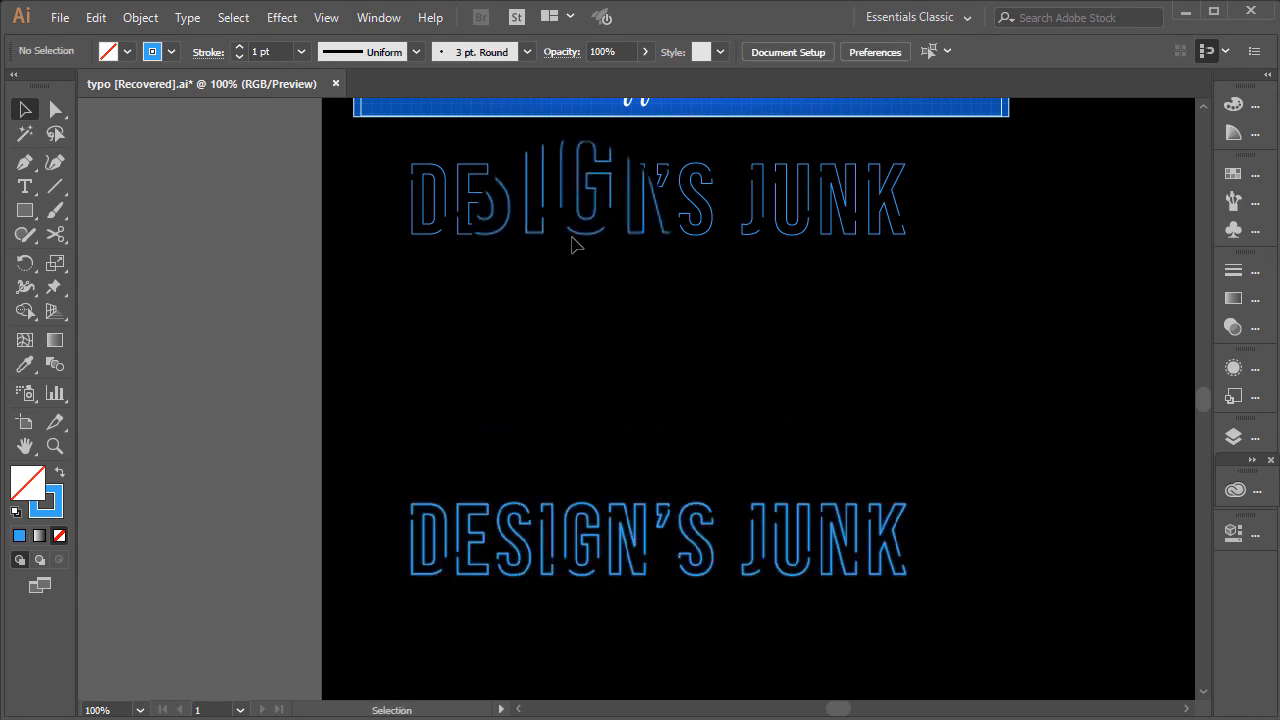
drag(578, 240, 545, 580)
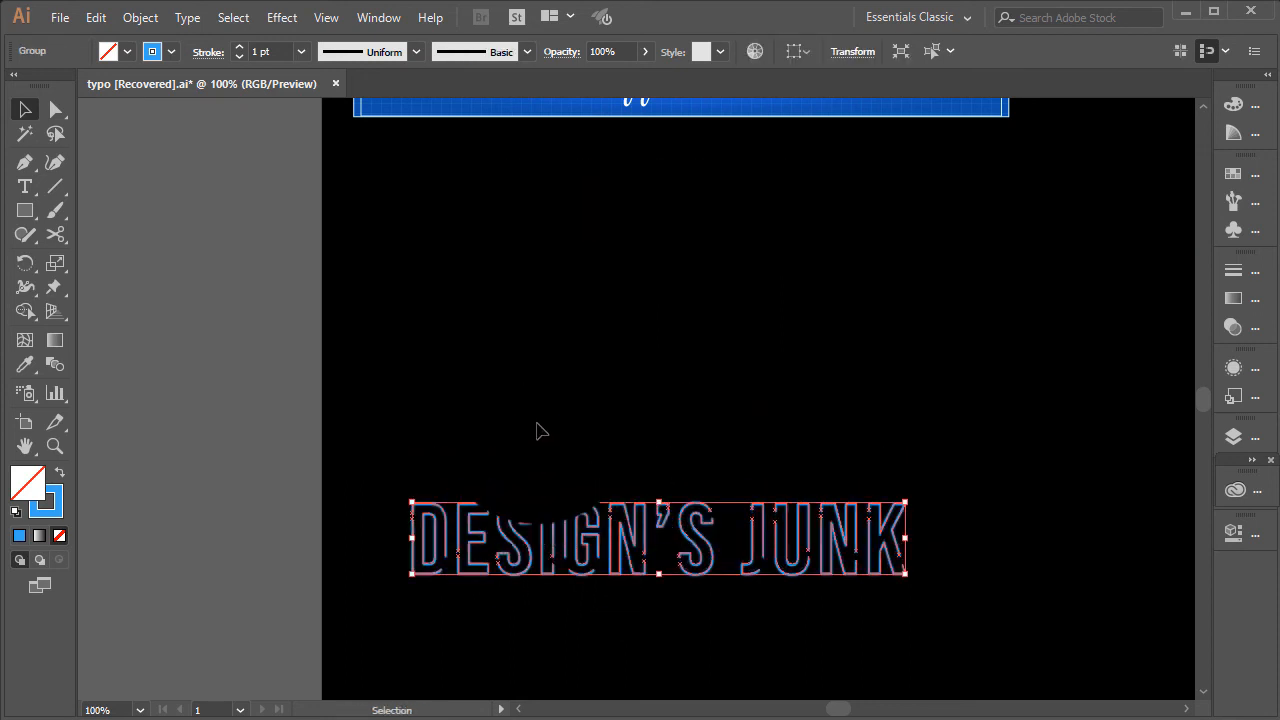
Step: Select all the stacked DESIGN'S JUNK copies, move them up to just below the blue title banner, and clear the selection
drag(375, 487, 969, 608)
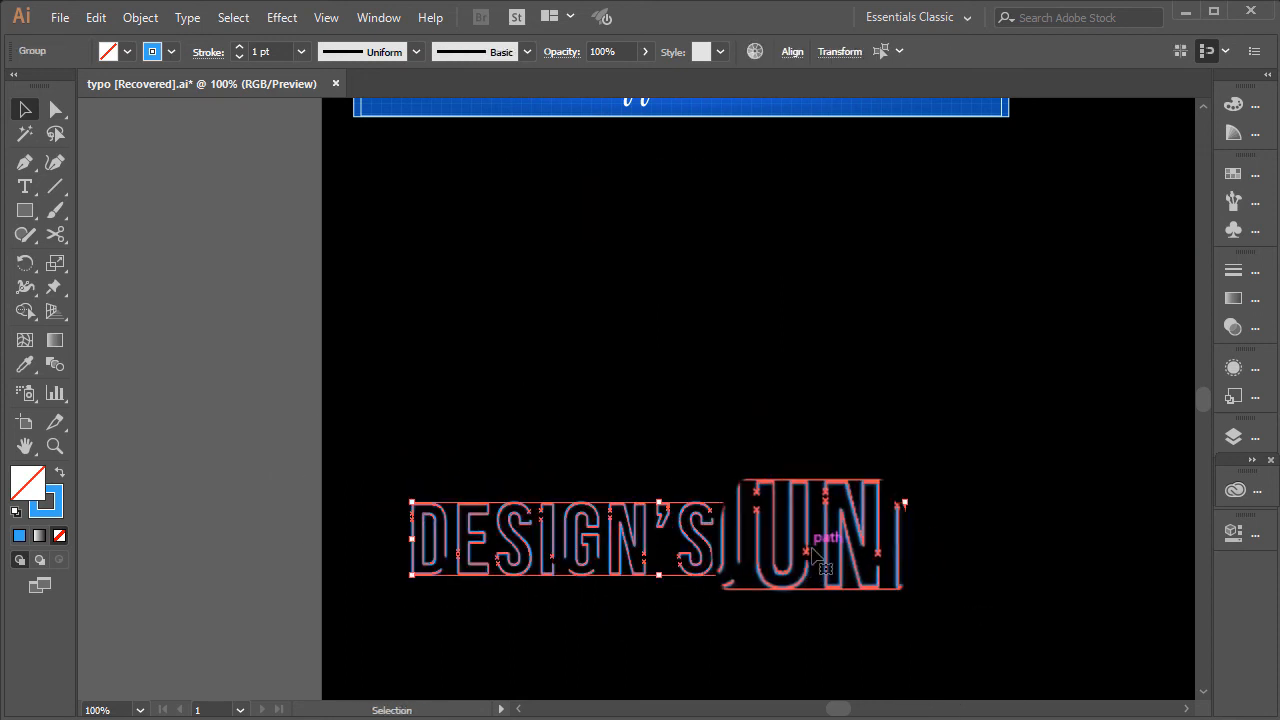
drag(812, 543, 880, 228)
scroll(780, 550, up, 3)
click(660, 560)
scroll(649, 546, up, 2)
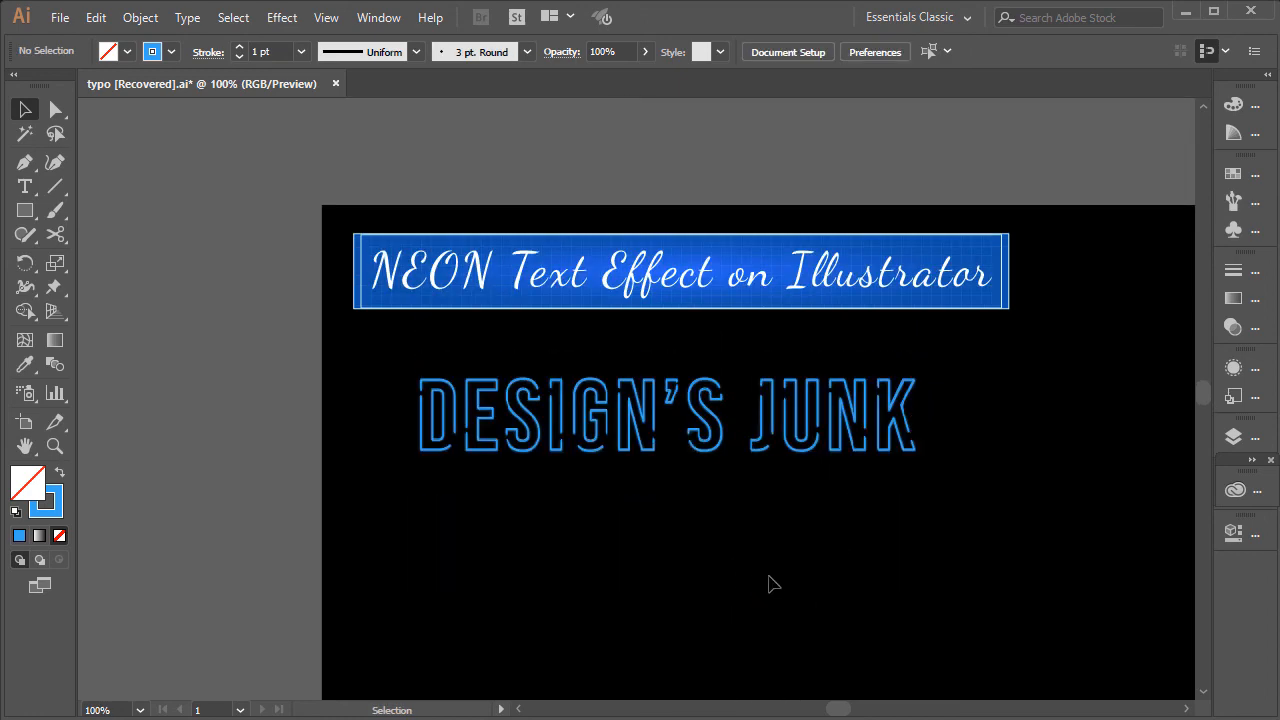
Step: Examine the stacked DESIGN'S JUNK lettering and its neon glow at several magnifications
scroll(977, 497, up, 1)
scroll(905, 557, up, 2)
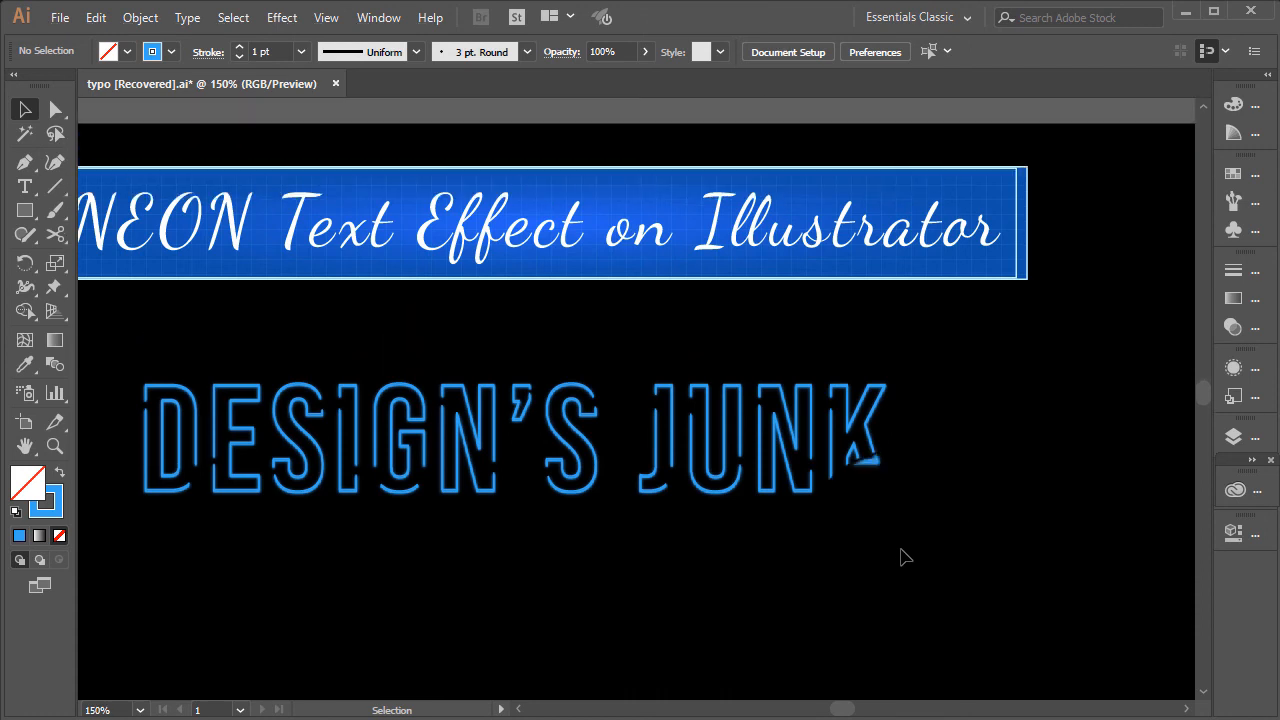
drag(773, 600, 870, 616)
drag(681, 575, 700, 557)
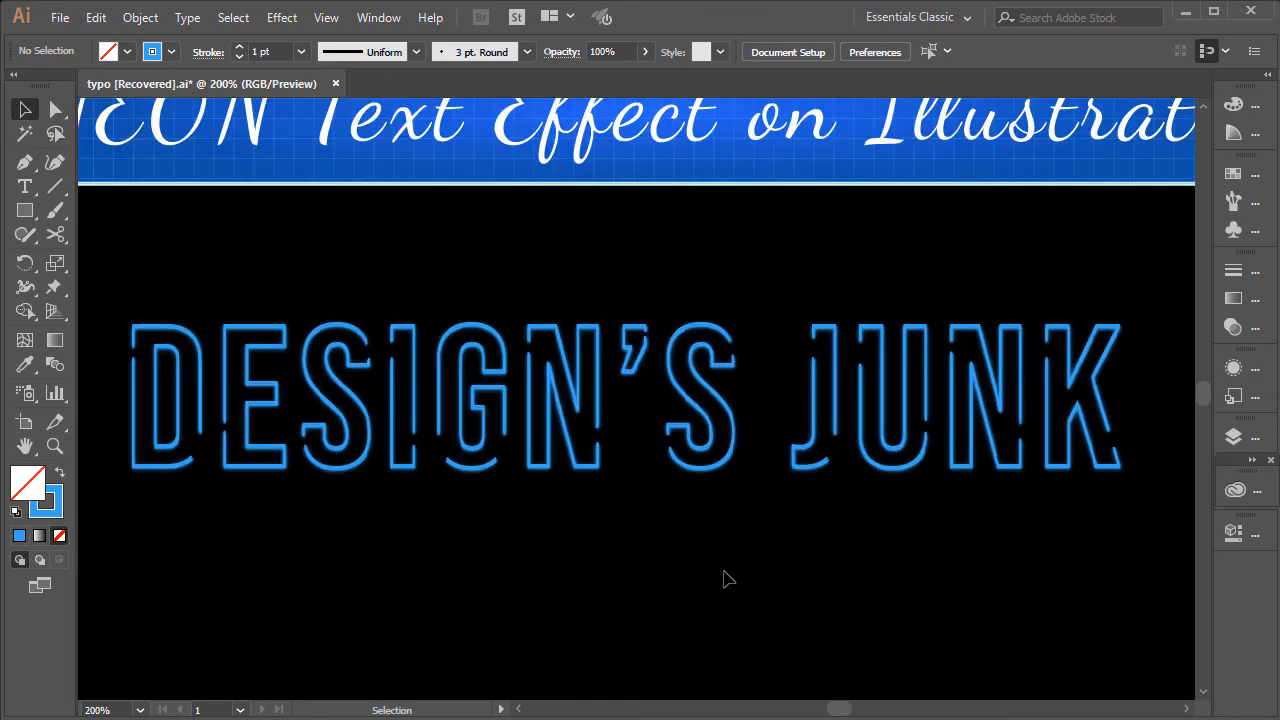
scroll(727, 580, up, 1)
scroll(717, 580, down, 1)
scroll(685, 577, down, 1)
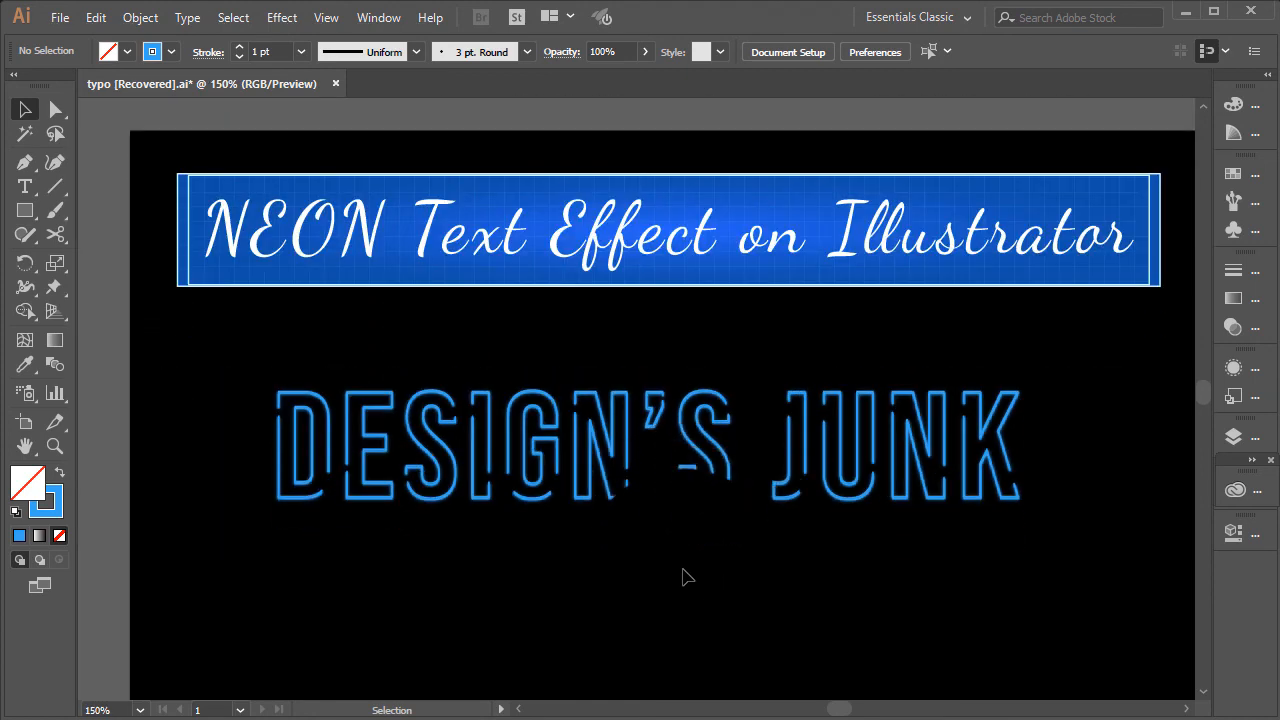
scroll(773, 566, up, 1)
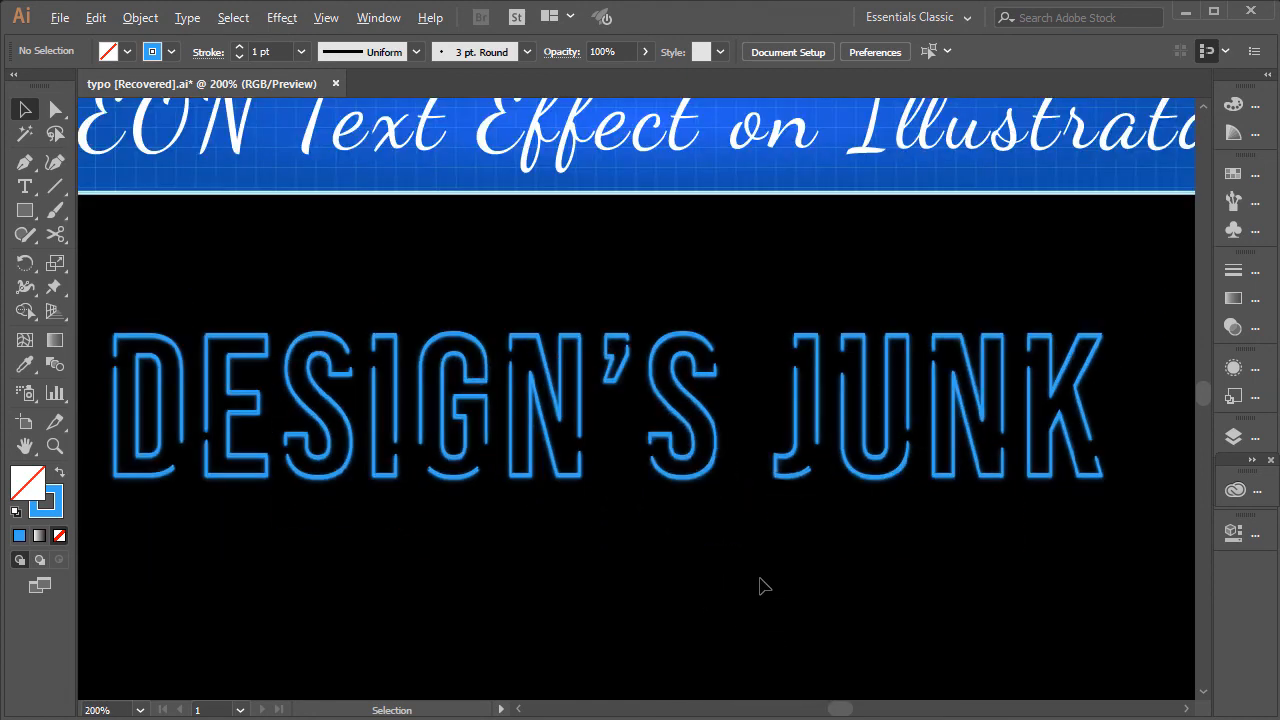
scroll(725, 584, down, 2)
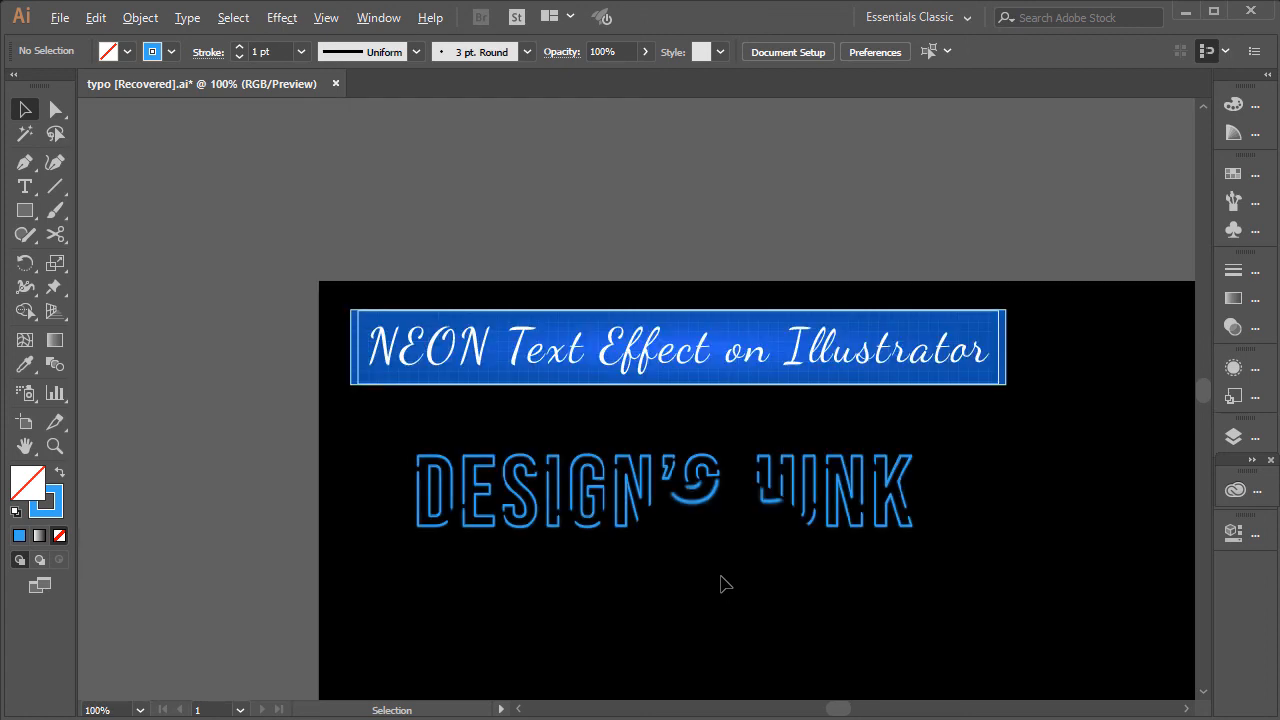
scroll(725, 584, up, 2)
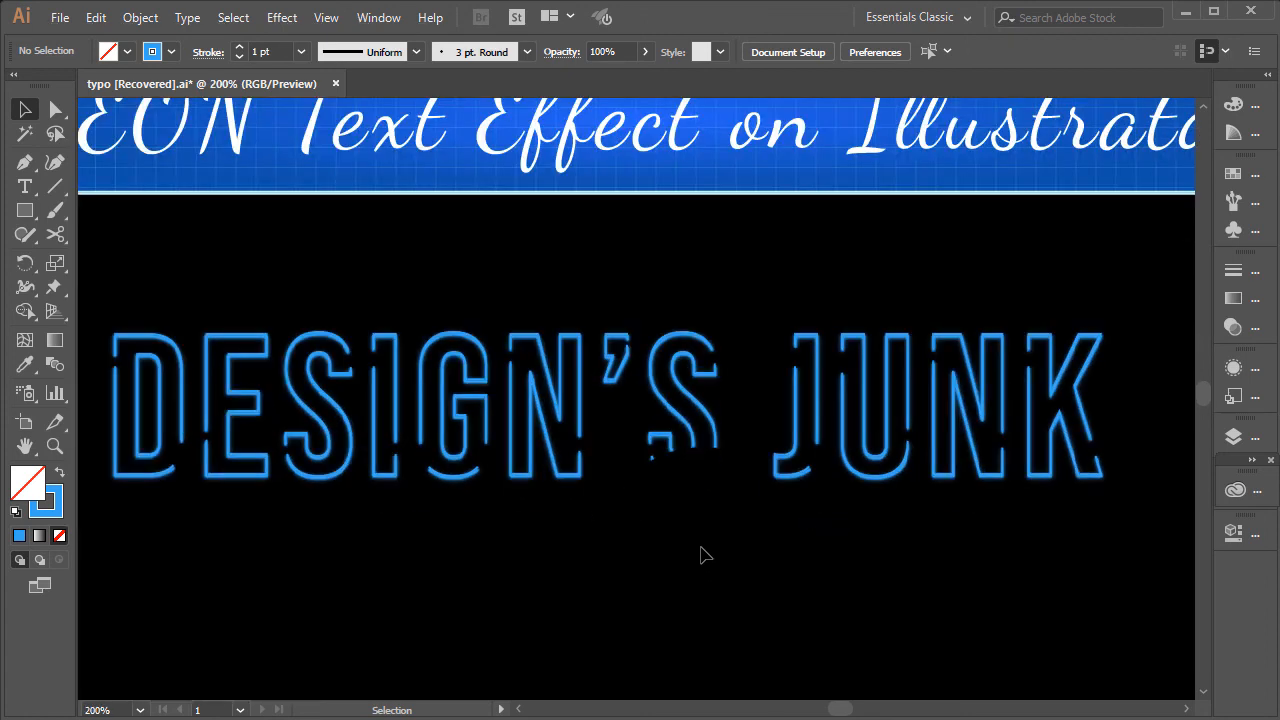
scroll(703, 555, up, 1)
scroll(703, 555, down, 1)
scroll(703, 555, down, 2)
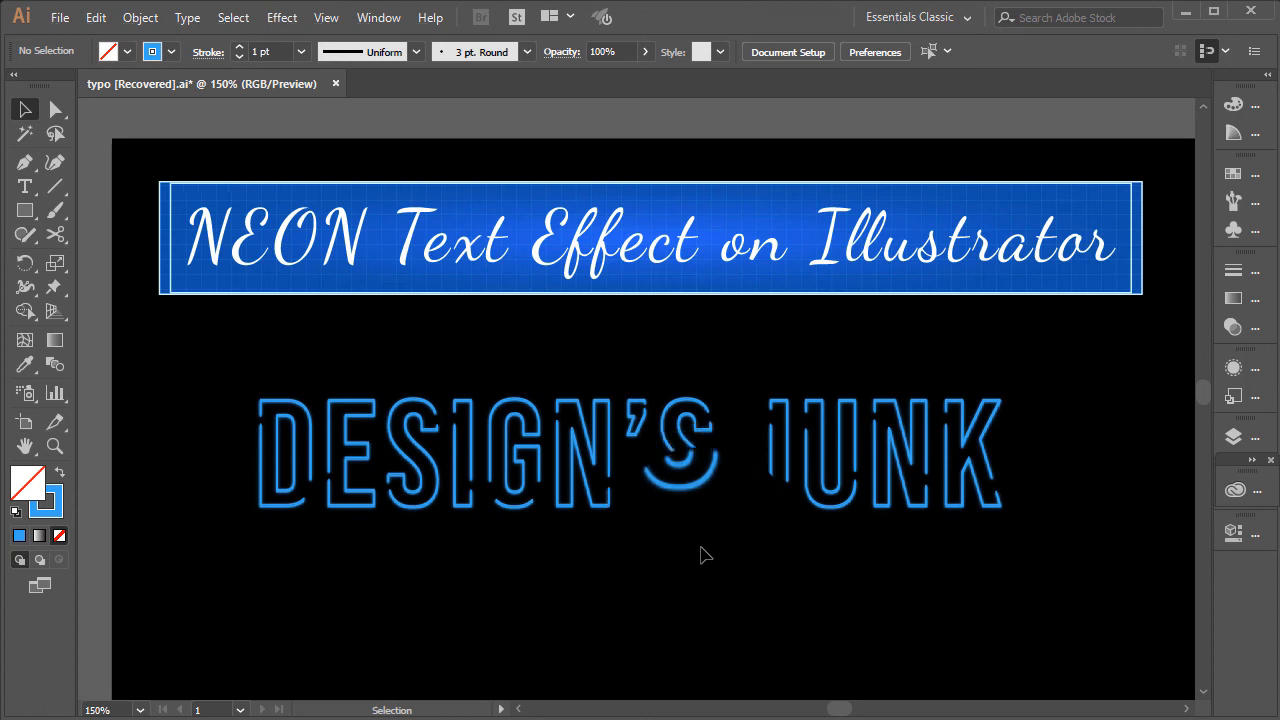